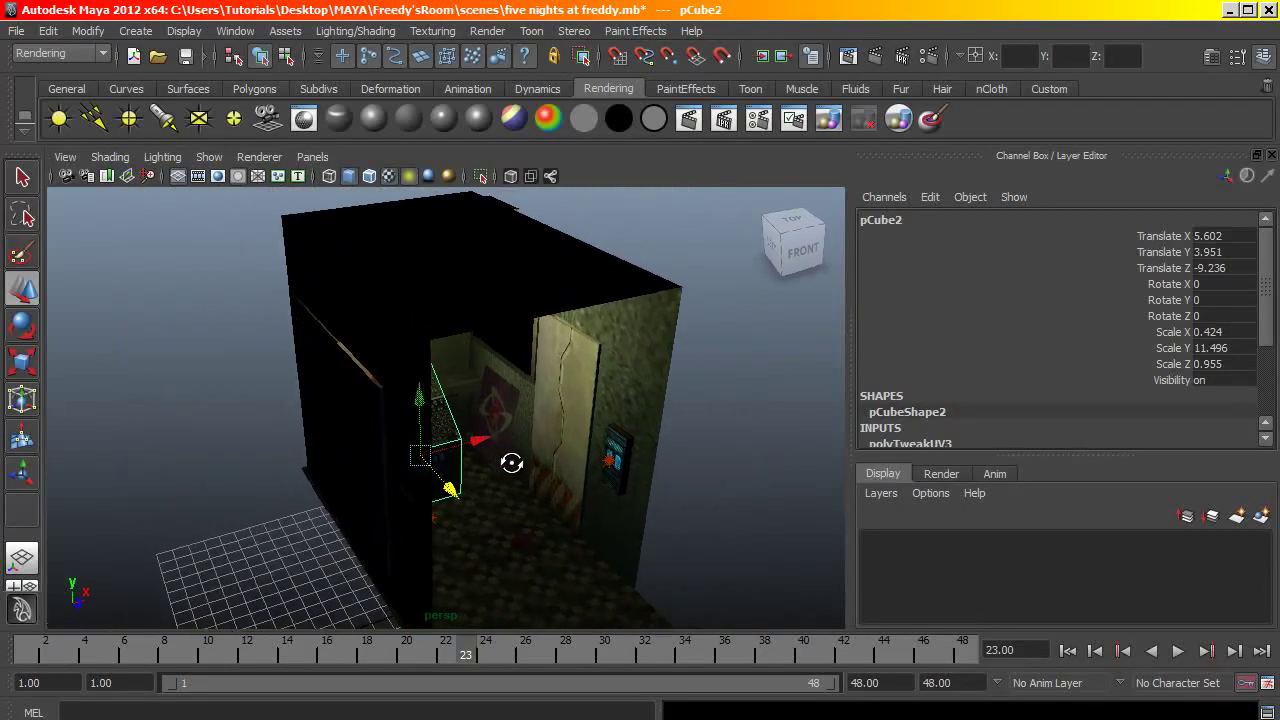
- Examine the textured room model from several angles, including its control console, locker, wall poster and side doors
key(f)
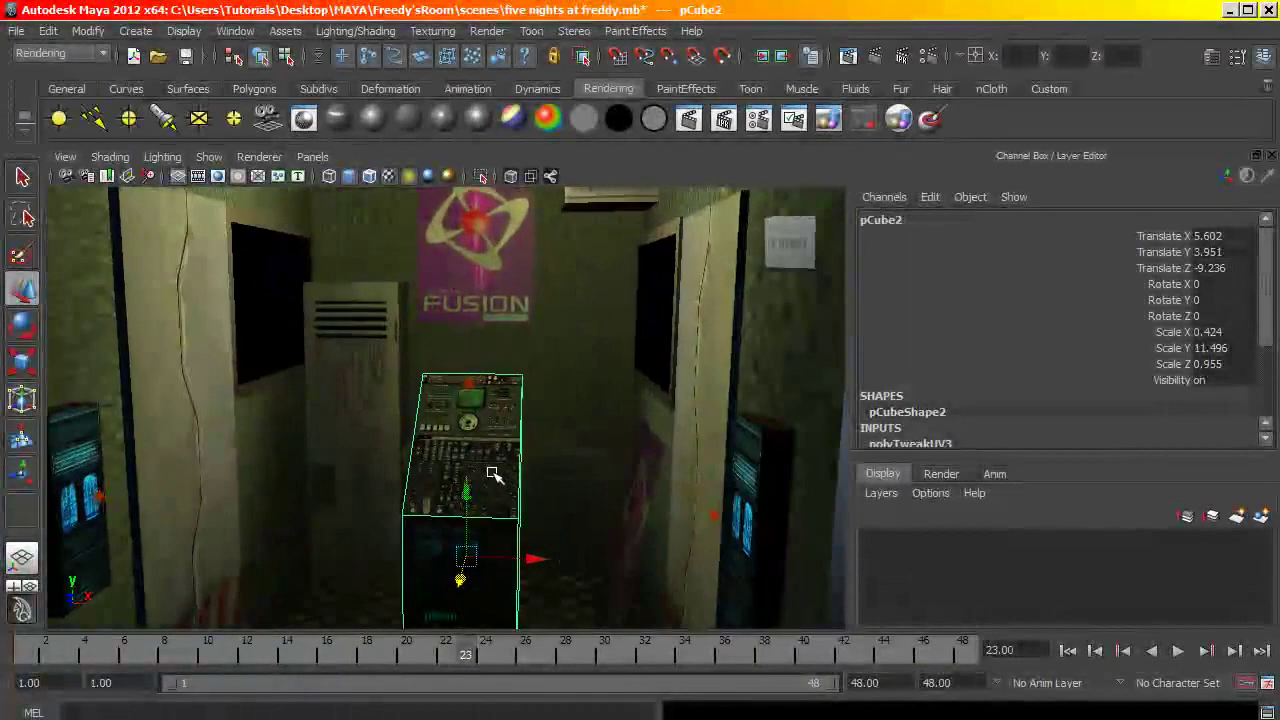
drag(523, 555, 585, 593)
click(380, 440)
alt+drag(377, 451, 274, 474)
alt+right_drag(311, 489, 341, 494)
alt+drag(340, 494, 449, 470)
alt+right_drag(449, 470, 517, 543)
alt+middle_drag(517, 543, 507, 474)
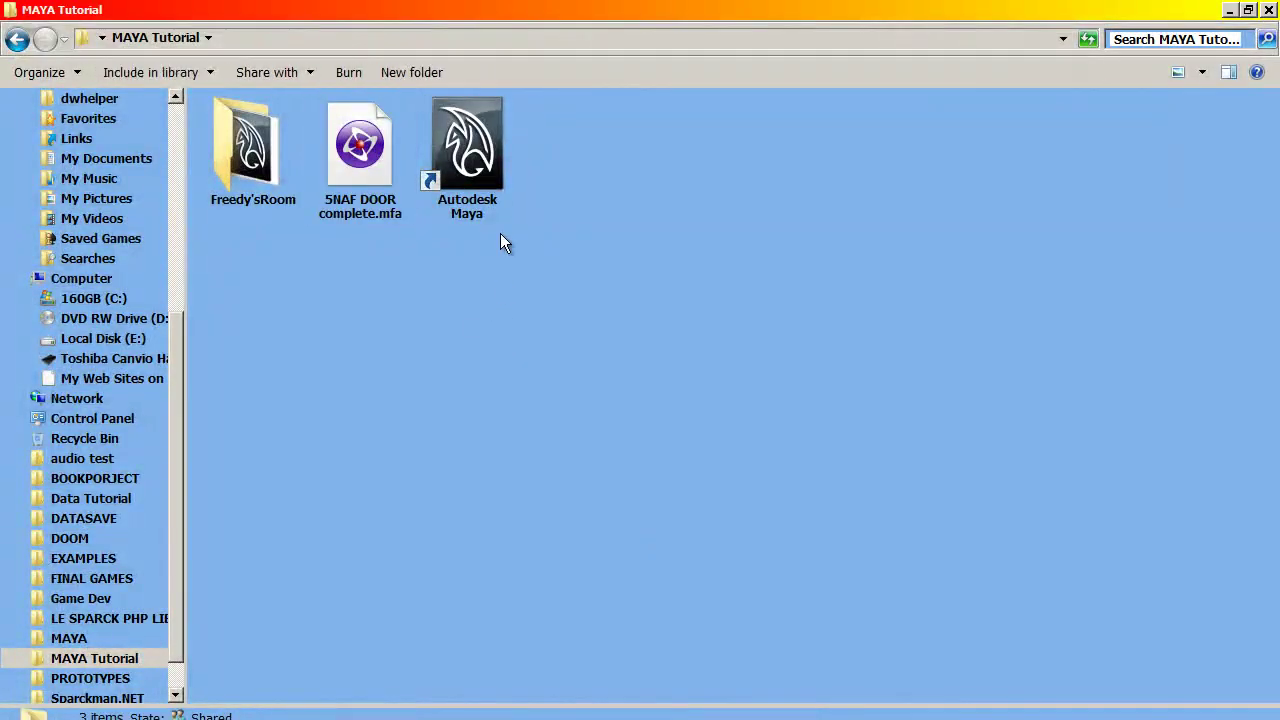
double_click(472, 170)
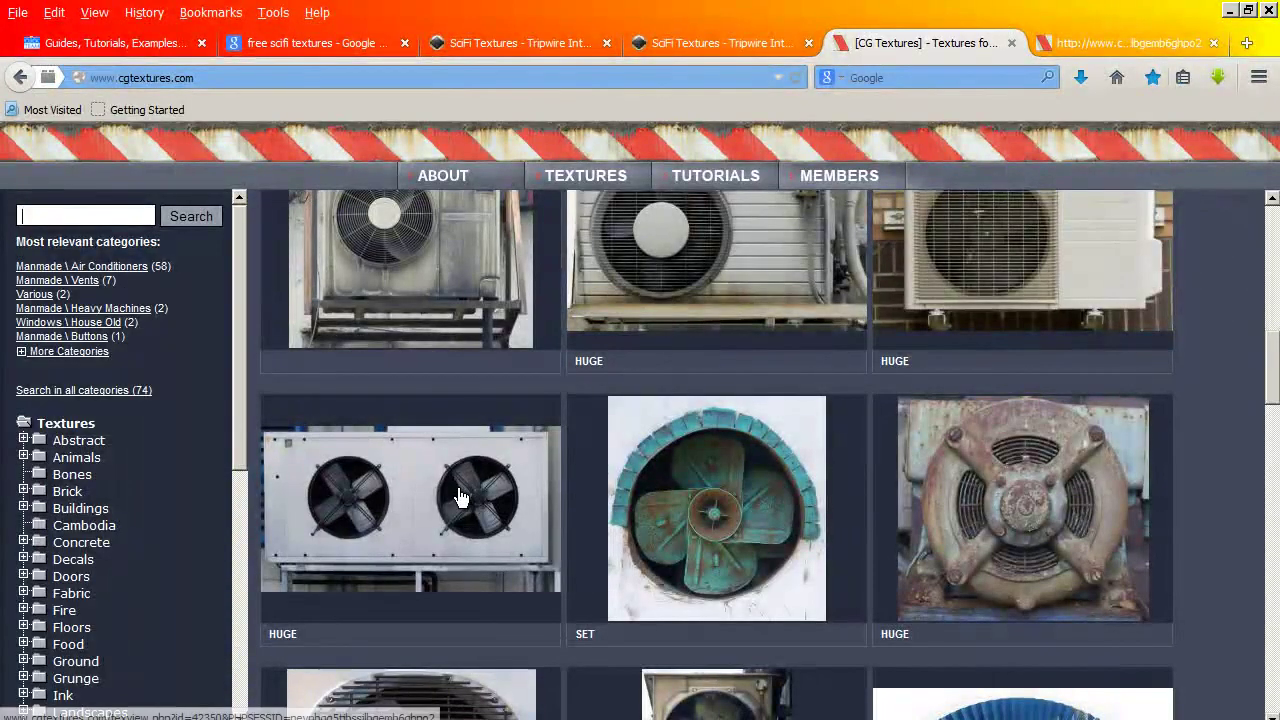
- Browse the fan and air conditioner images on the CG Textures website for usable textures
scroll(460, 497, up, 3)
scroll(460, 497, up, 4)
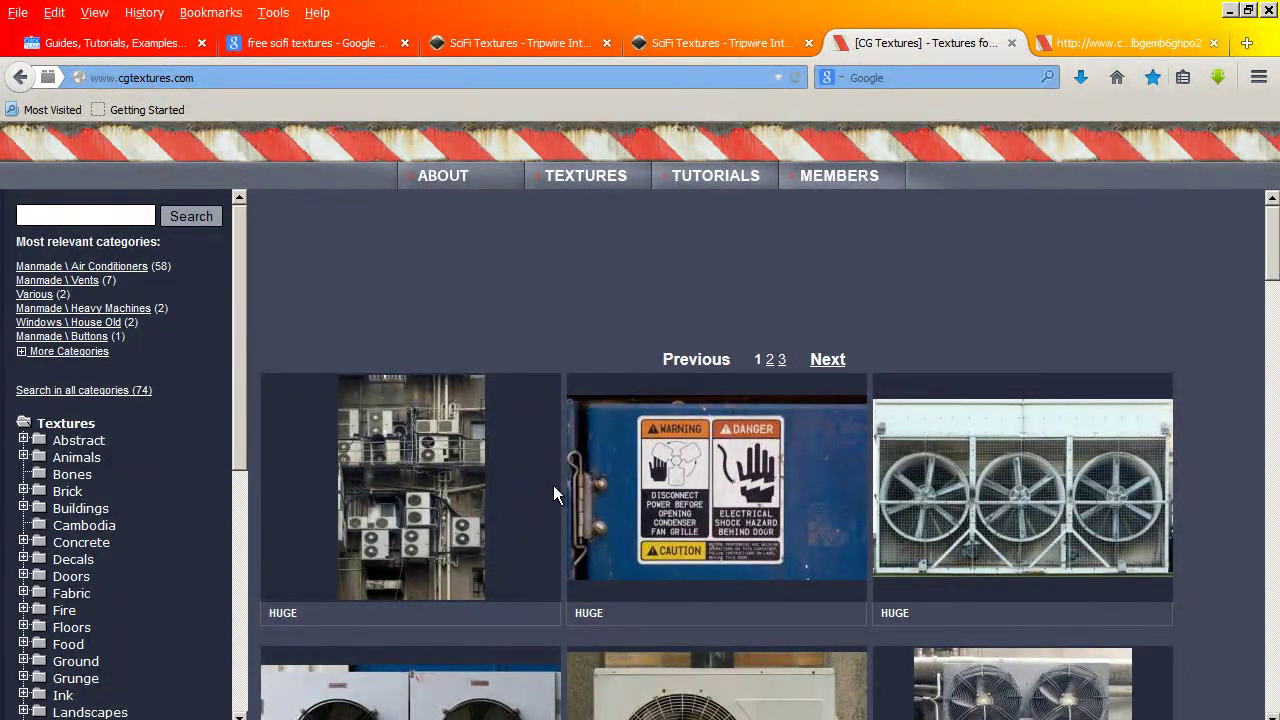
scroll(577, 508, down, 4)
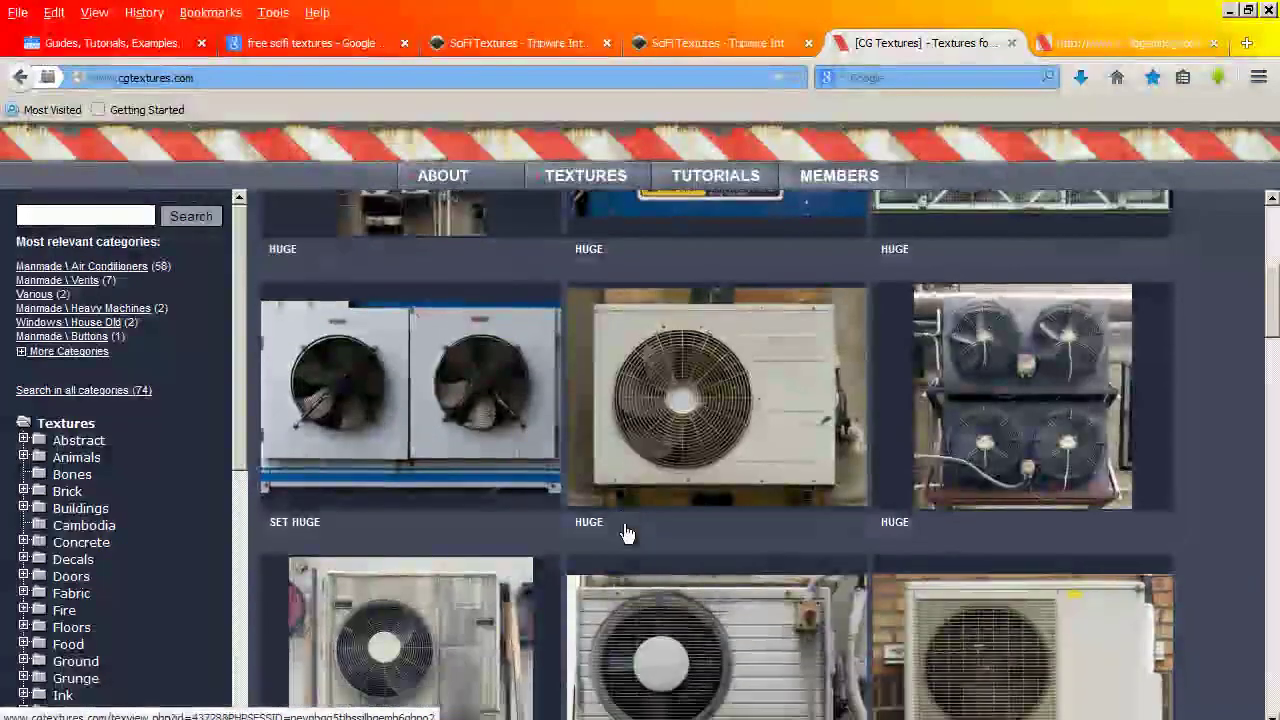
scroll(625, 535, down, 5)
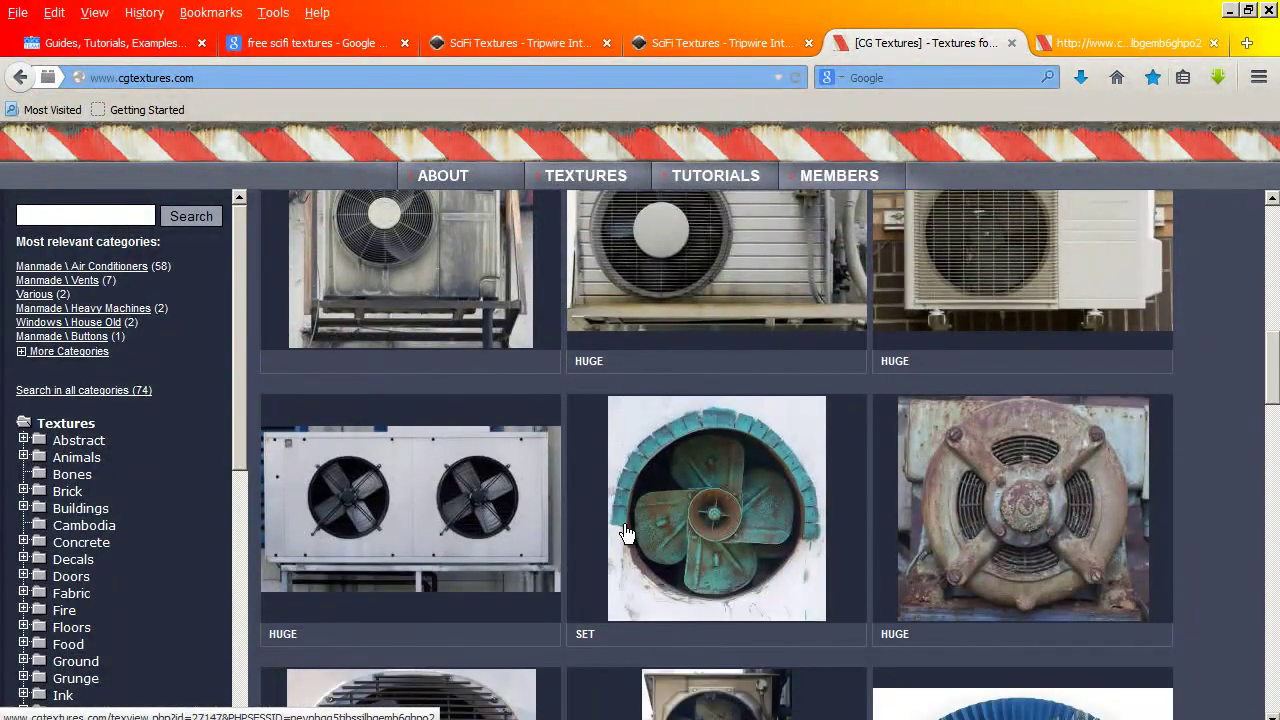
scroll(624, 532, down, 1)
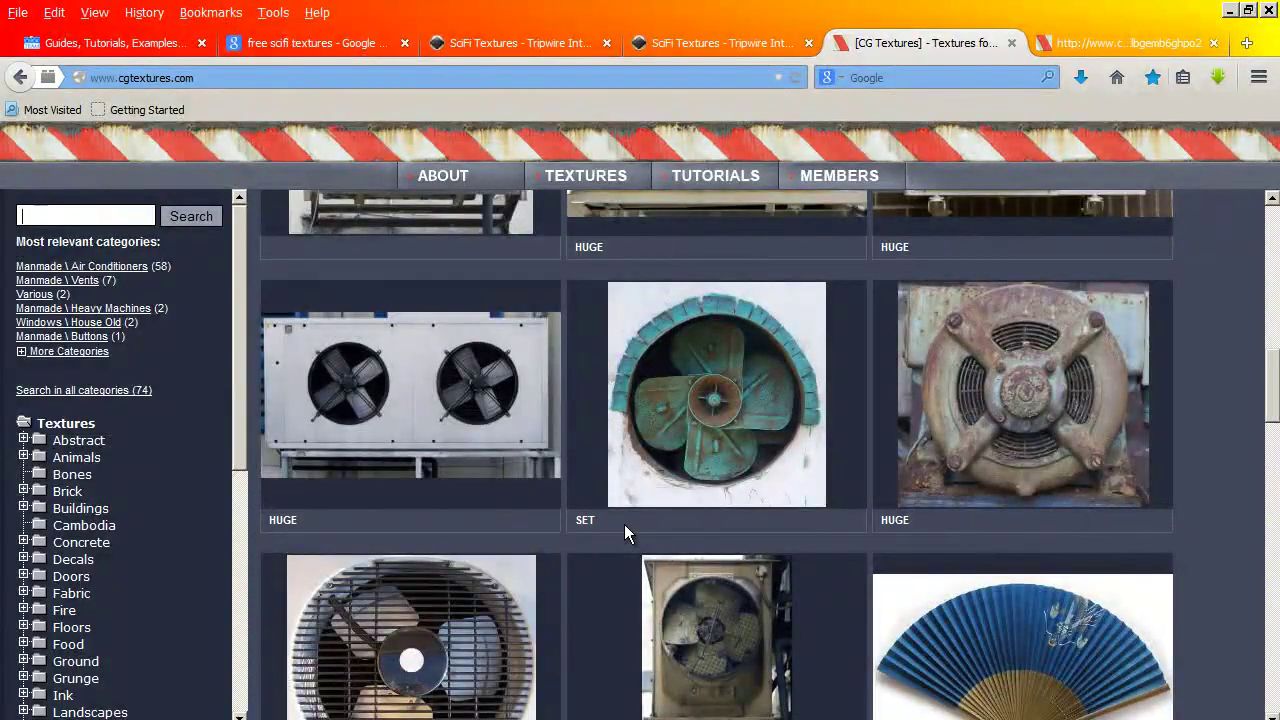
scroll(624, 524, down, 1)
scroll(624, 524, up, 3)
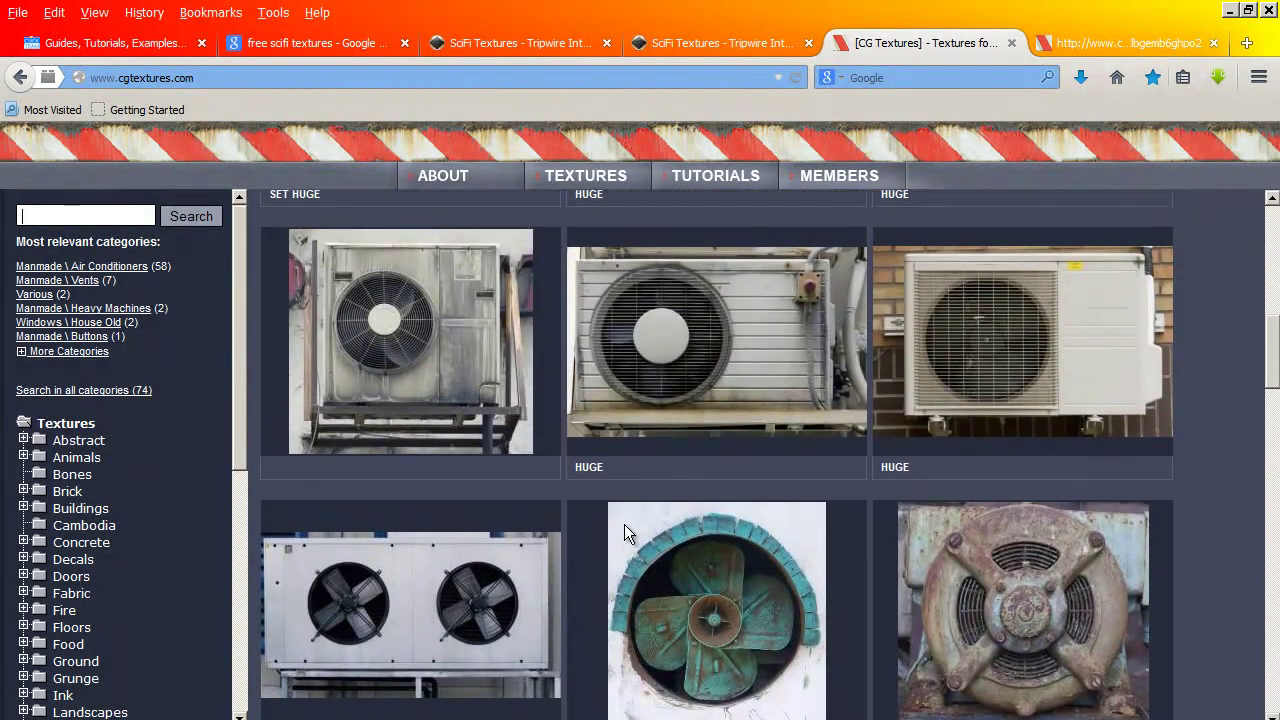
scroll(583, 528, up, 5)
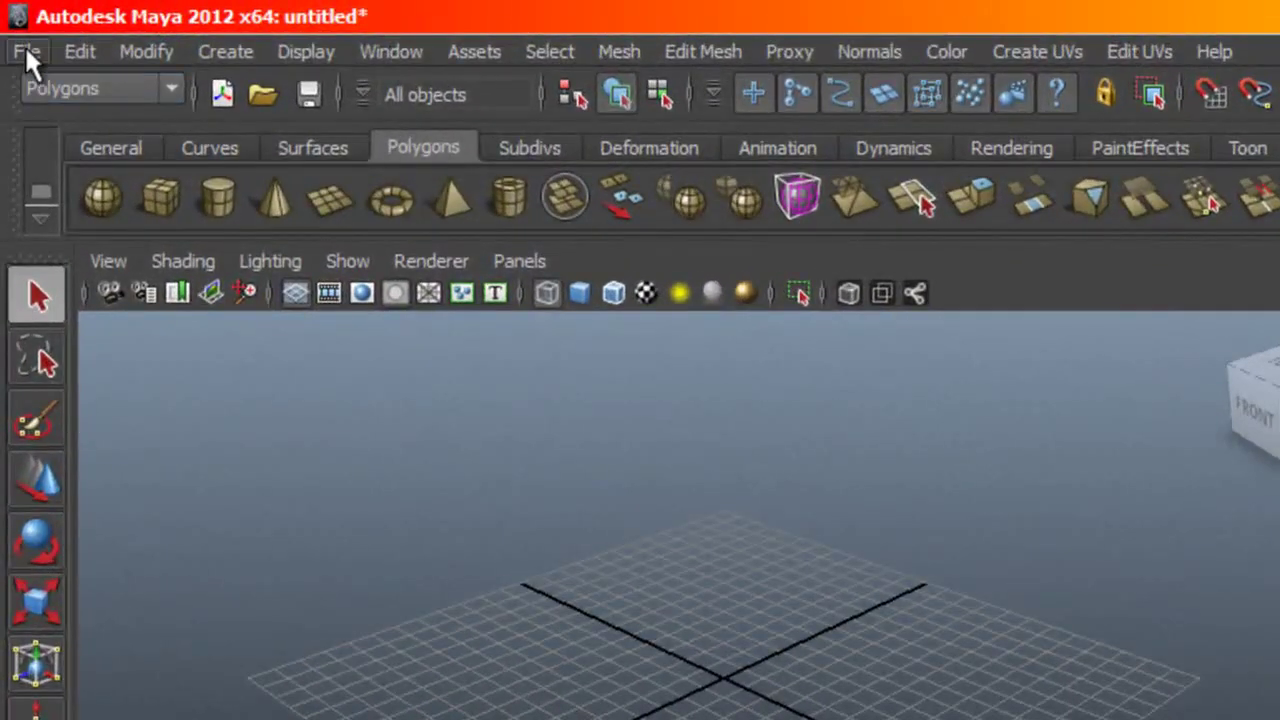
- Set the Maya project to the Freedy'sRoom folder inside MAYA Tutorial on the Desktop
click(27, 55)
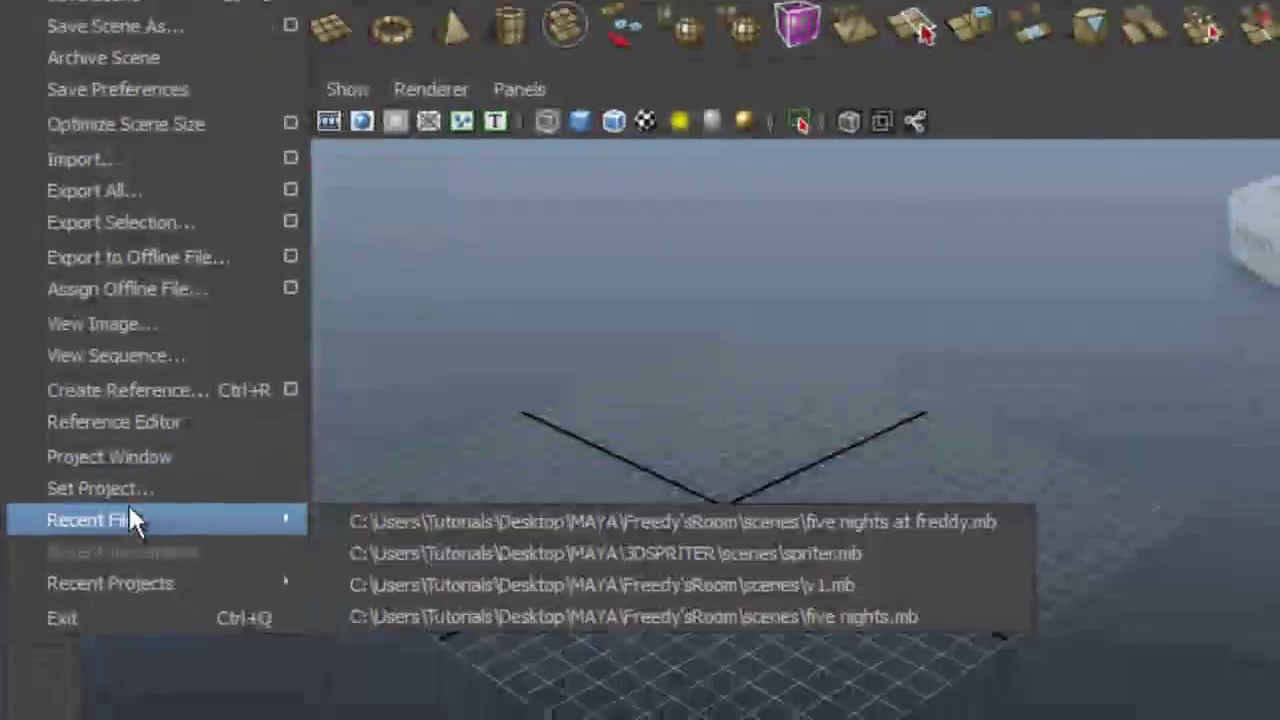
click(60, 666)
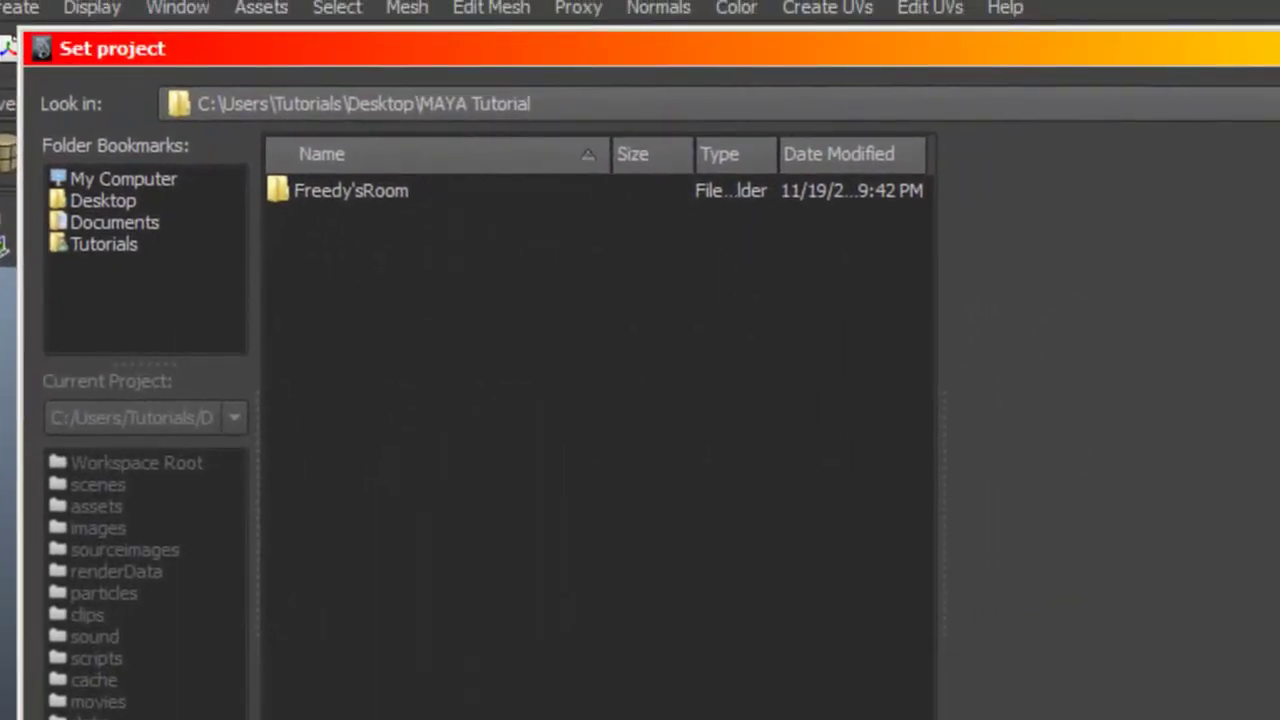
click(103, 200)
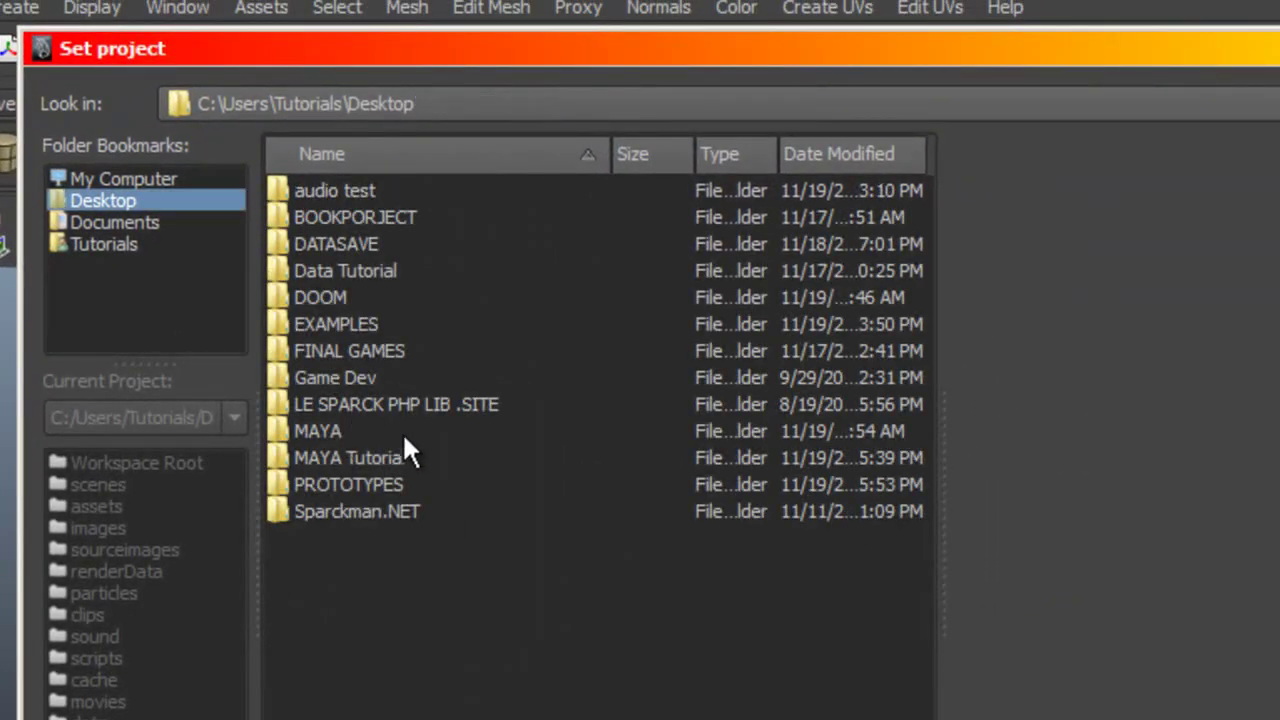
double_click(386, 464)
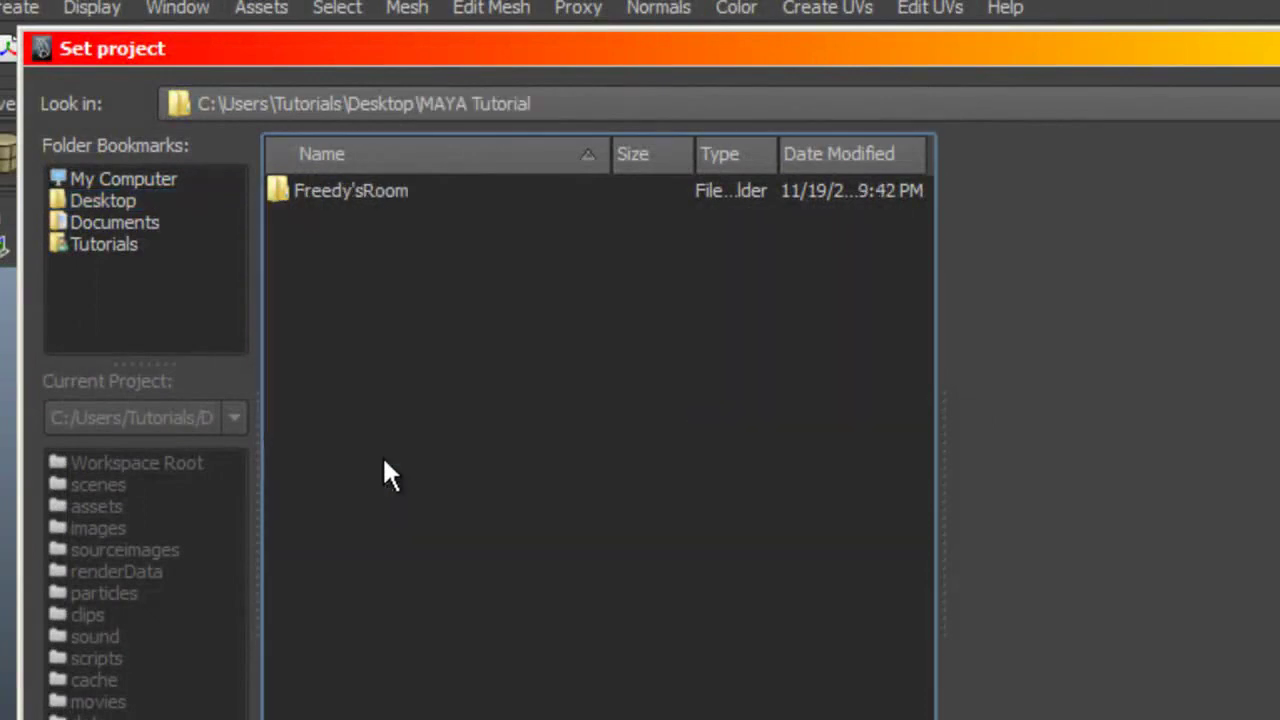
click(370, 196)
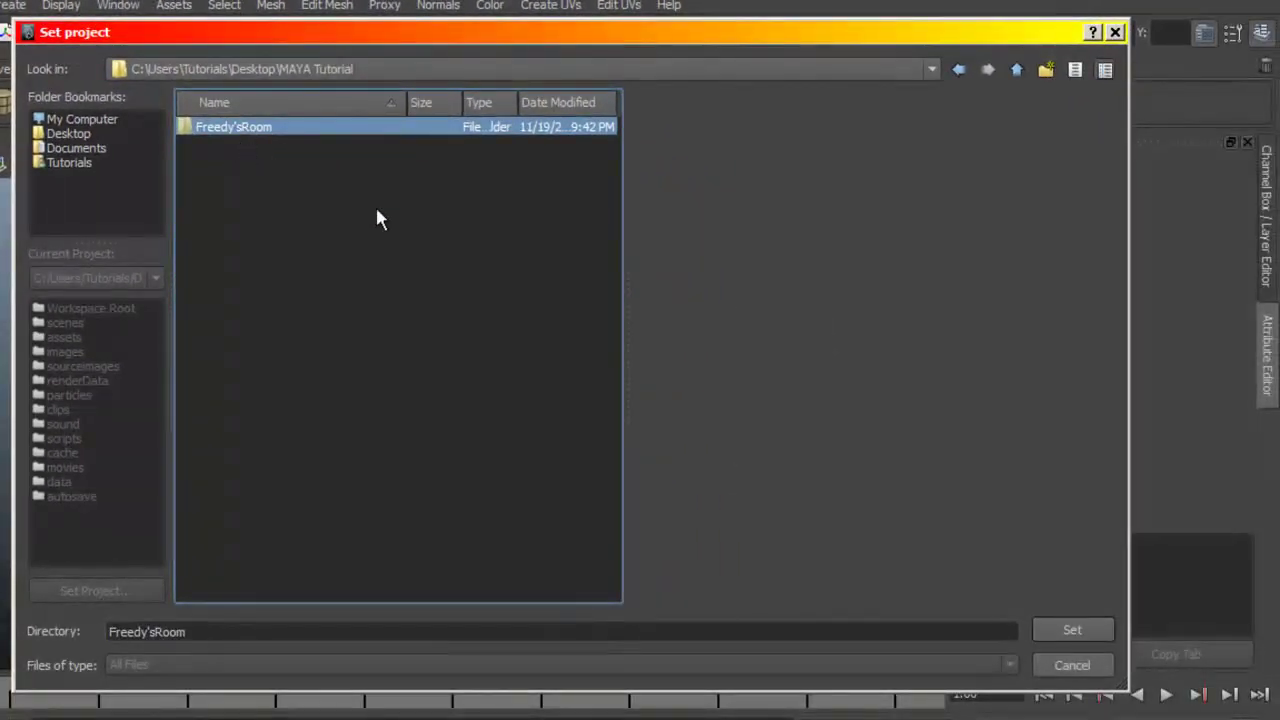
click(1072, 632)
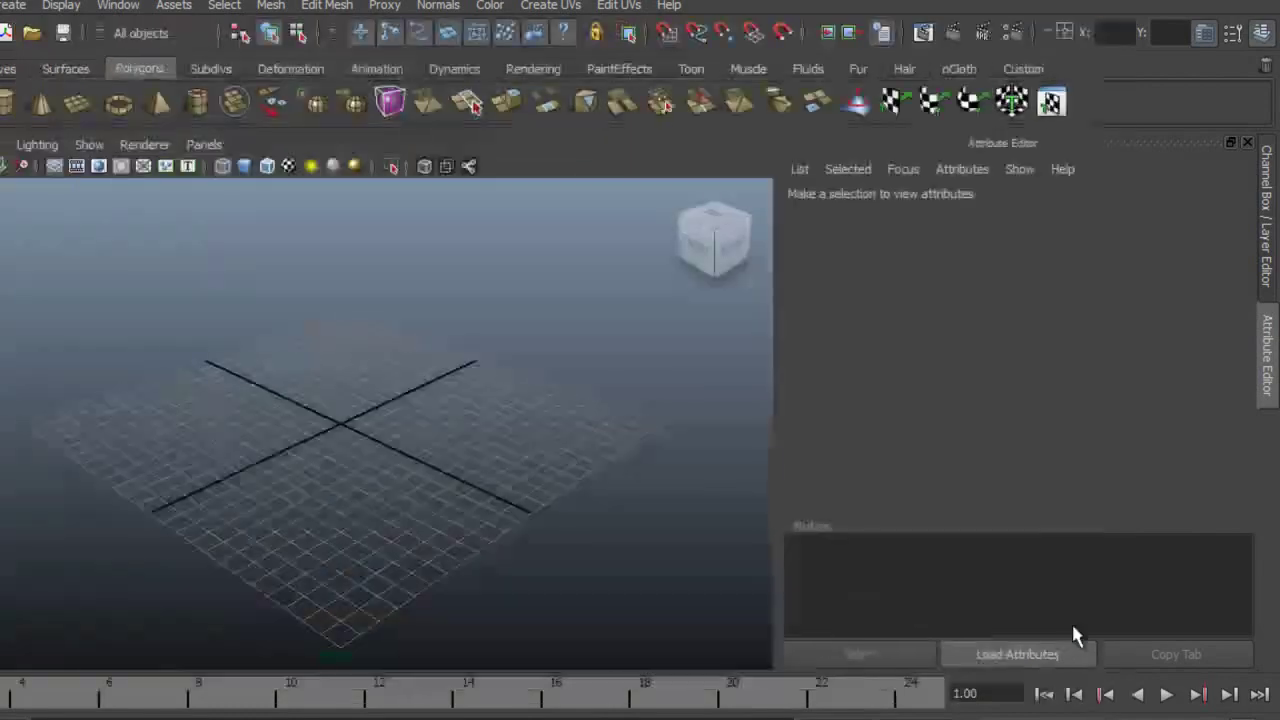
- Create a long rectangular polygon cube on the grid, starting along the central axis, and display it with smooth shading
alt+drag(546, 503, 617, 528)
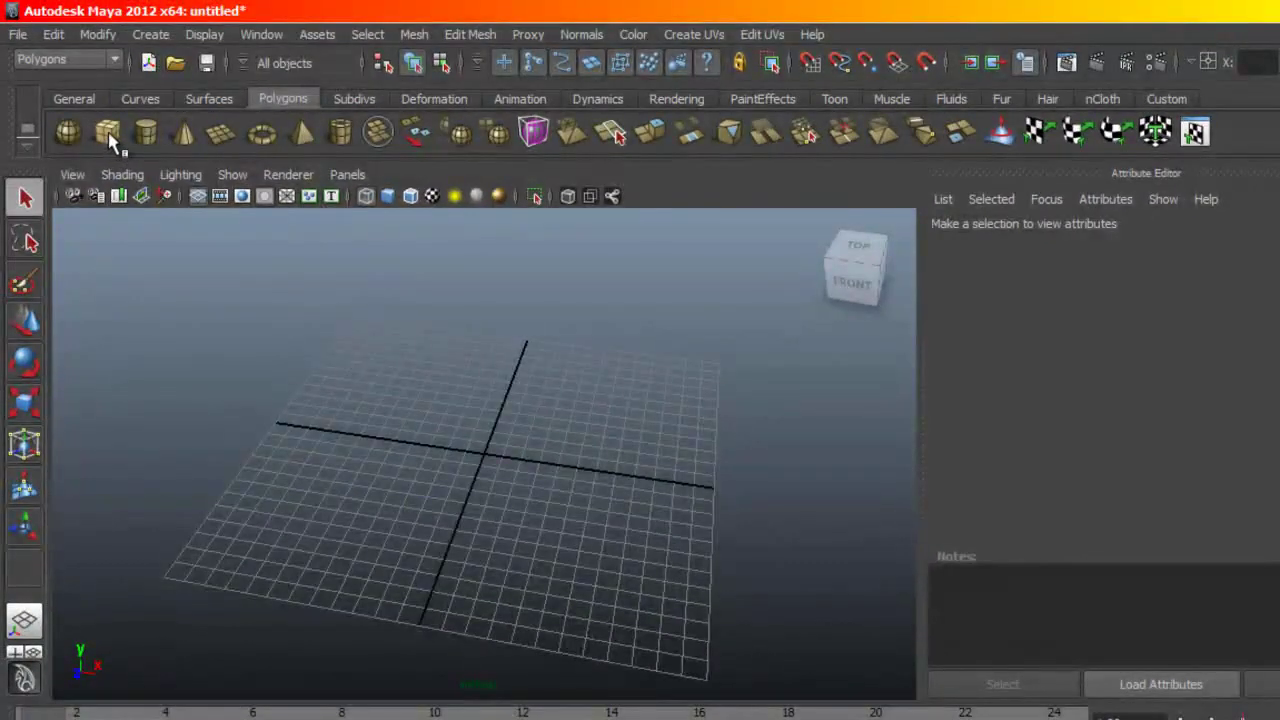
click(107, 133)
drag(525, 335, 667, 524)
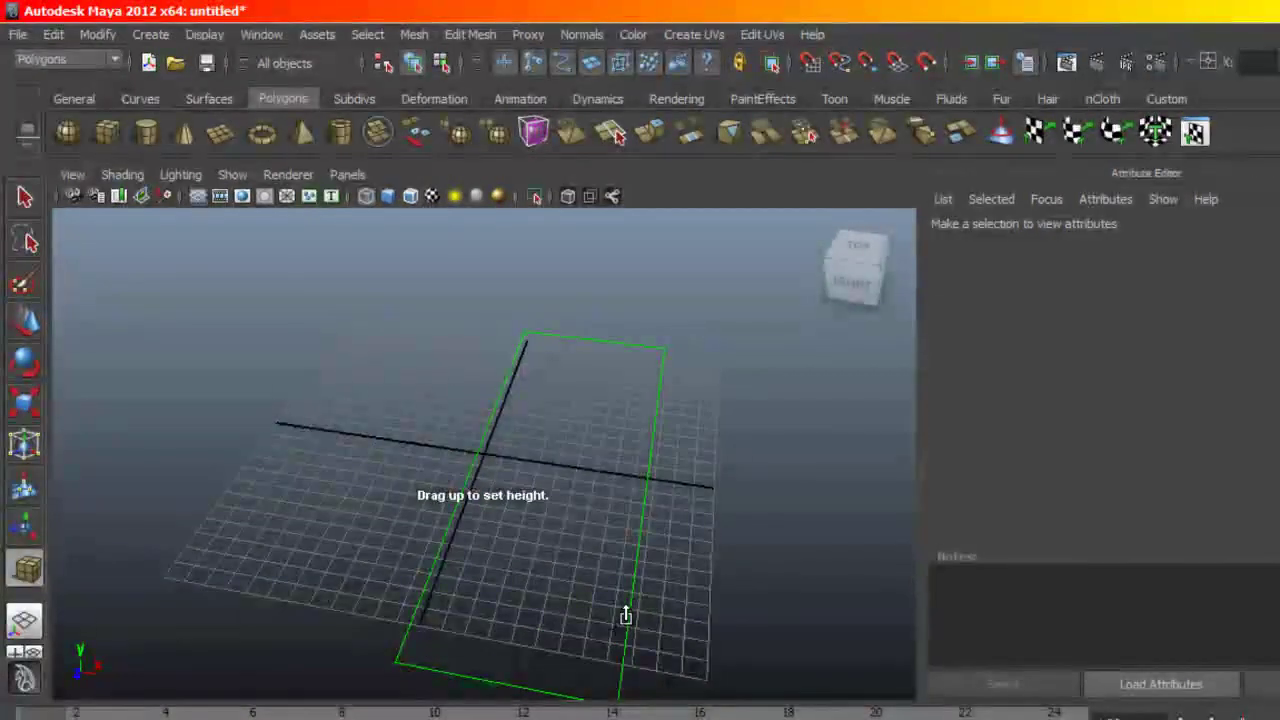
drag(623, 609, 566, 345)
mouse_move(591, 409)
alt+mouse_down()
mouse_move(543, 394)
mouse_move(597, 421)
alt+mouse_up()
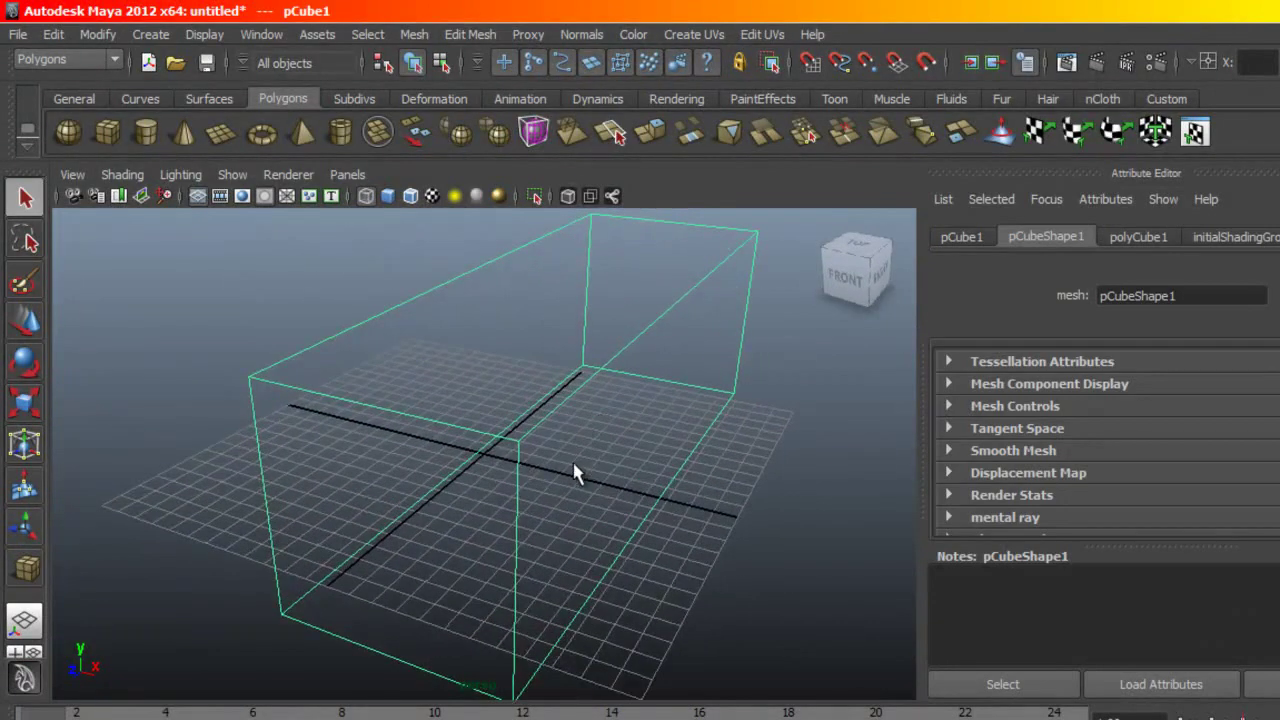
key(5)
mouse_move(580, 480)
alt+mouse_down()
mouse_move(523, 483)
mouse_move(512, 479)
mouse_move(534, 460)
mouse_move(511, 466)
alt+mouse_up()
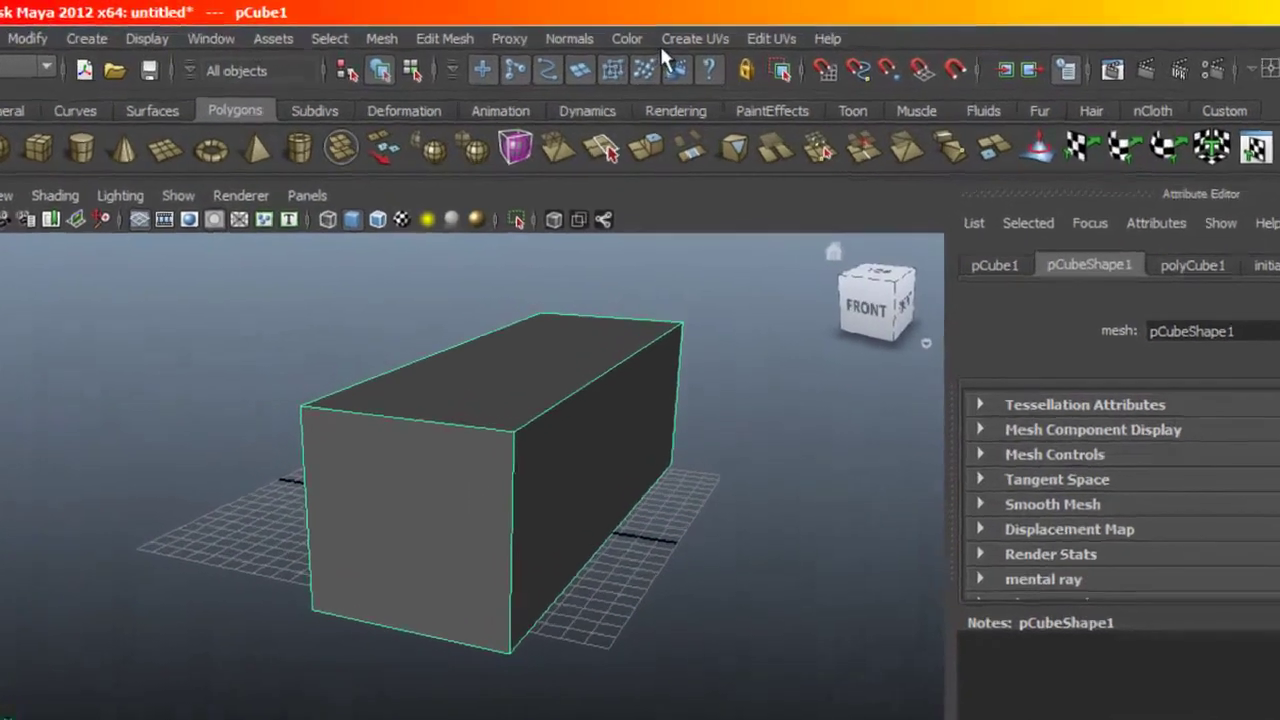
- Apply Automatic Mapping to the box's UVs, return to object mode and select the whole box
click(668, 40)
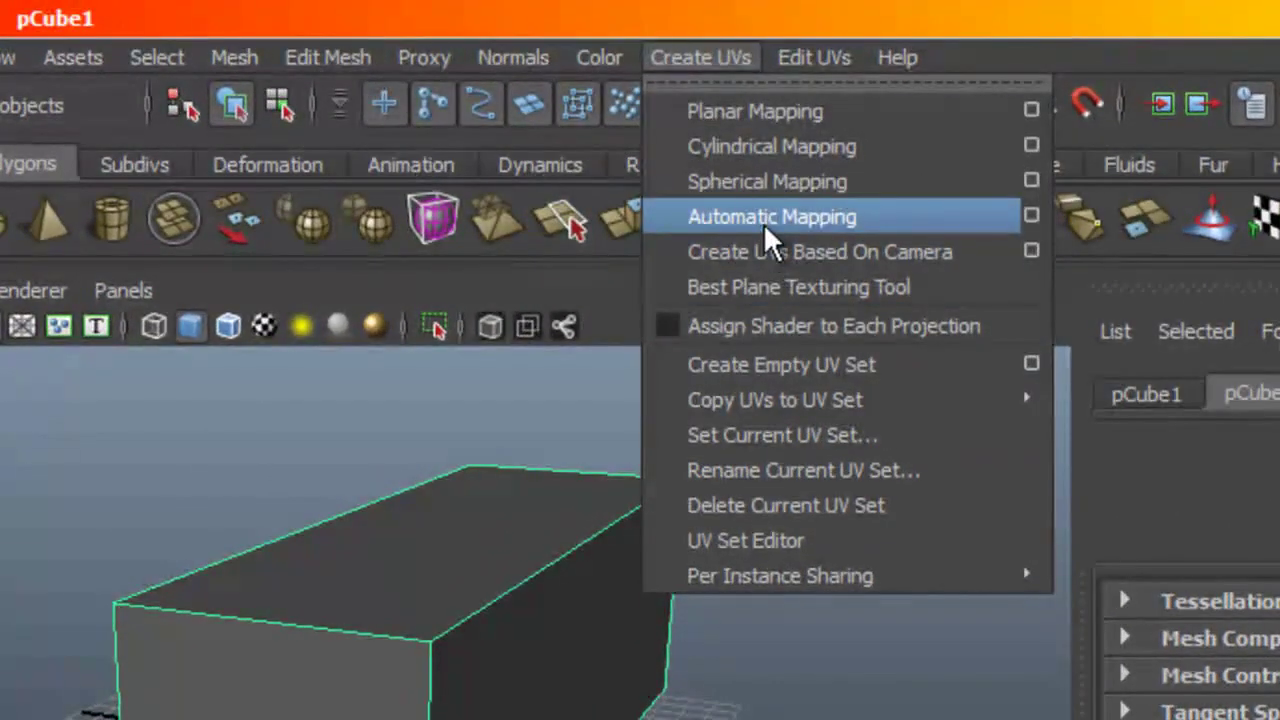
click(763, 223)
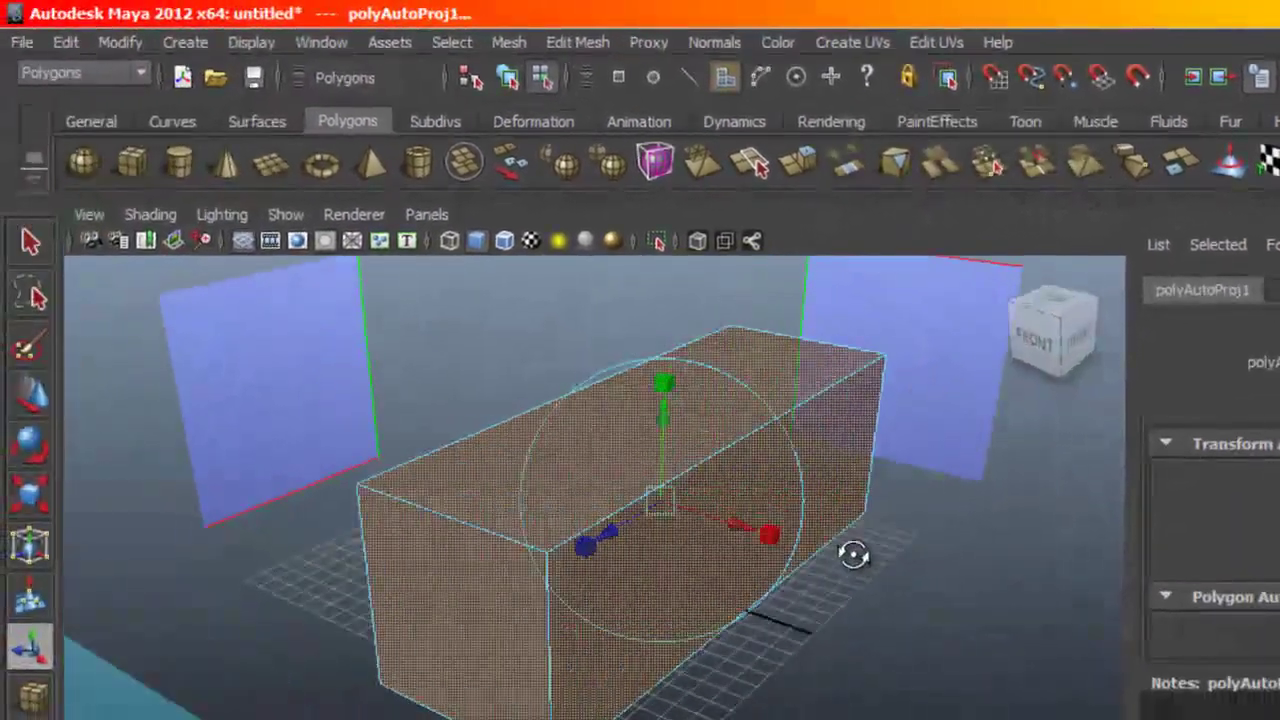
alt+right_drag(853, 555, 480, 577)
alt+drag(480, 577, 625, 606)
click(669, 551)
click(656, 512)
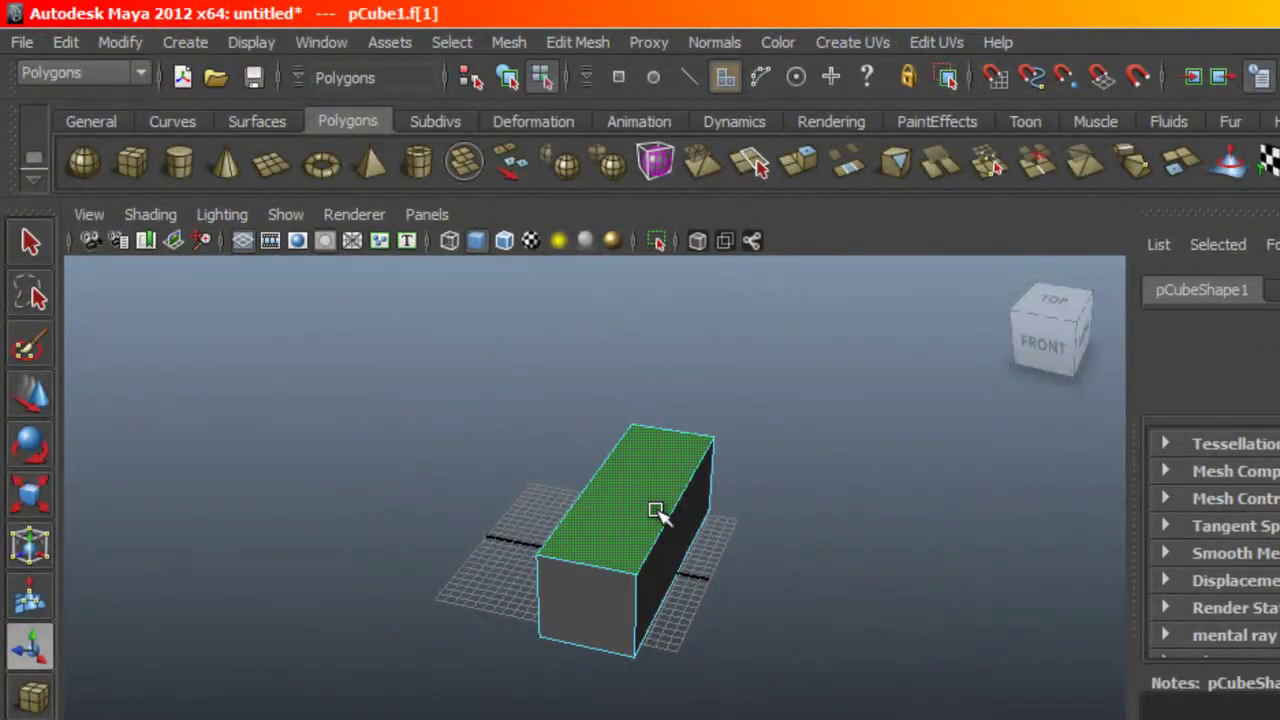
key(F8)
click(654, 494)
alt+drag(617, 577, 600, 586)
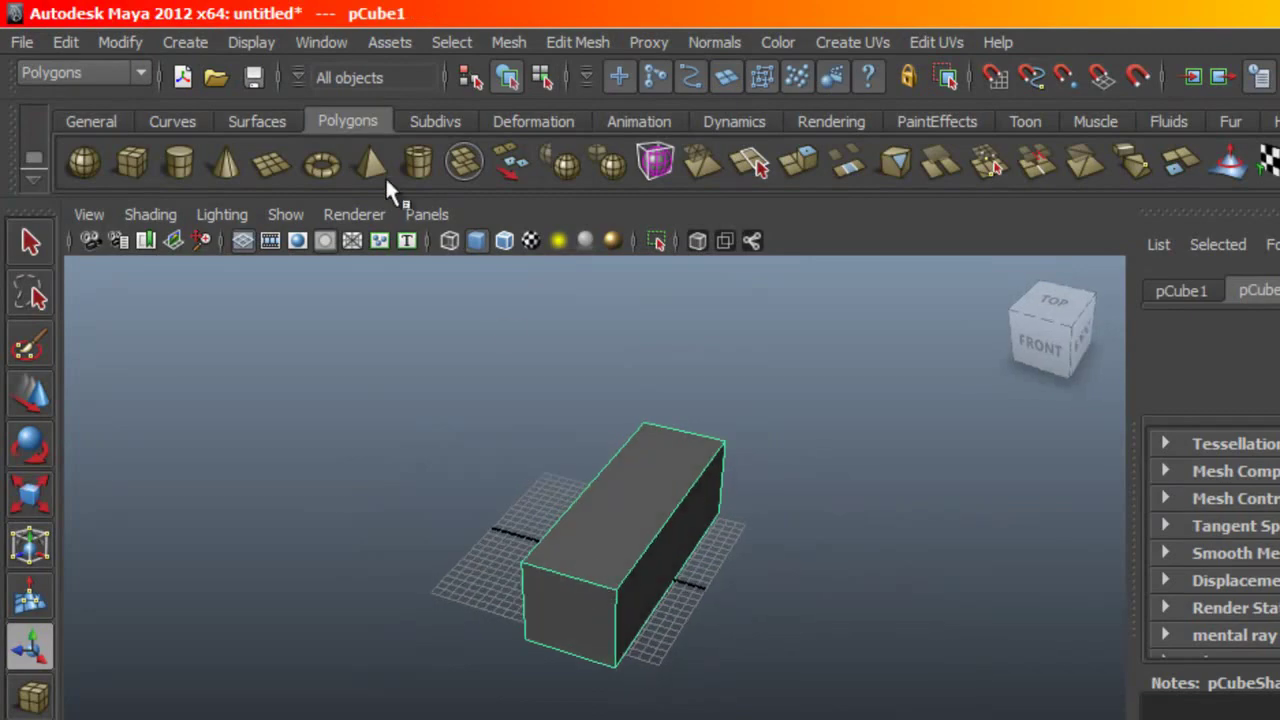
- Open the UV Texture Editor for the box and select all of its UVs
click(327, 44)
click(398, 367)
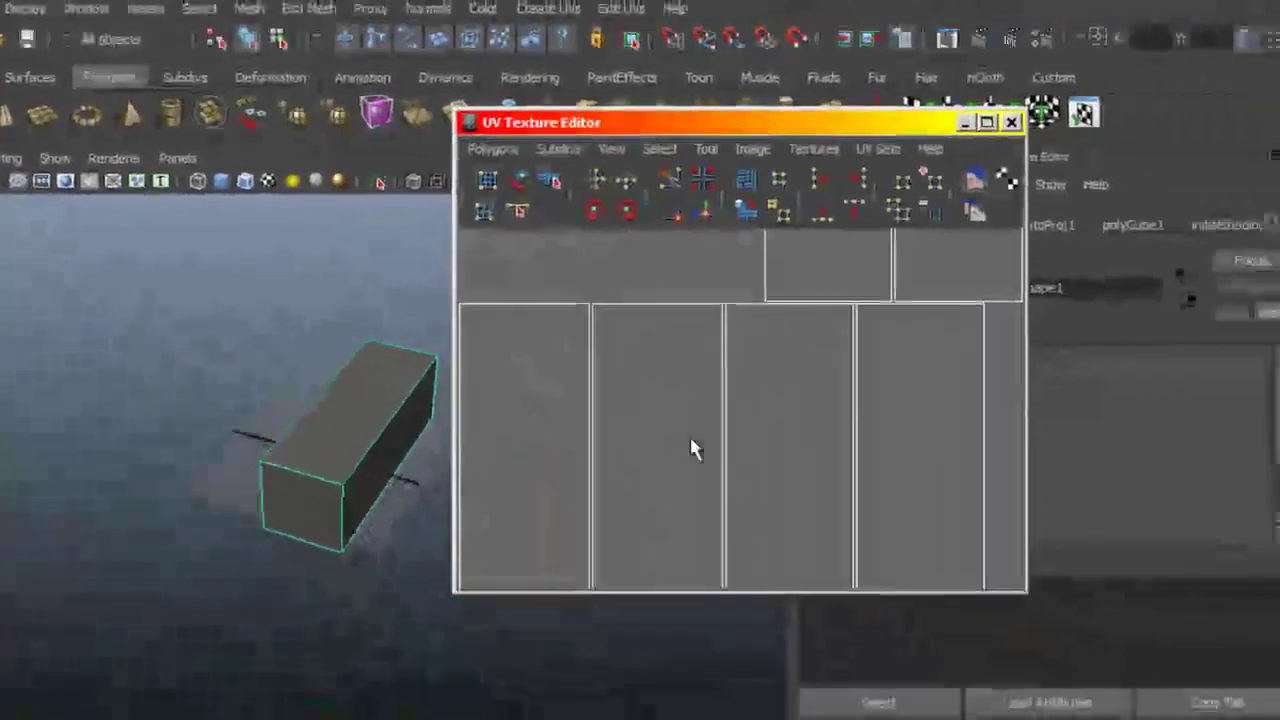
alt+right_drag(691, 439, 614, 416)
alt+right_drag(712, 458, 638, 436)
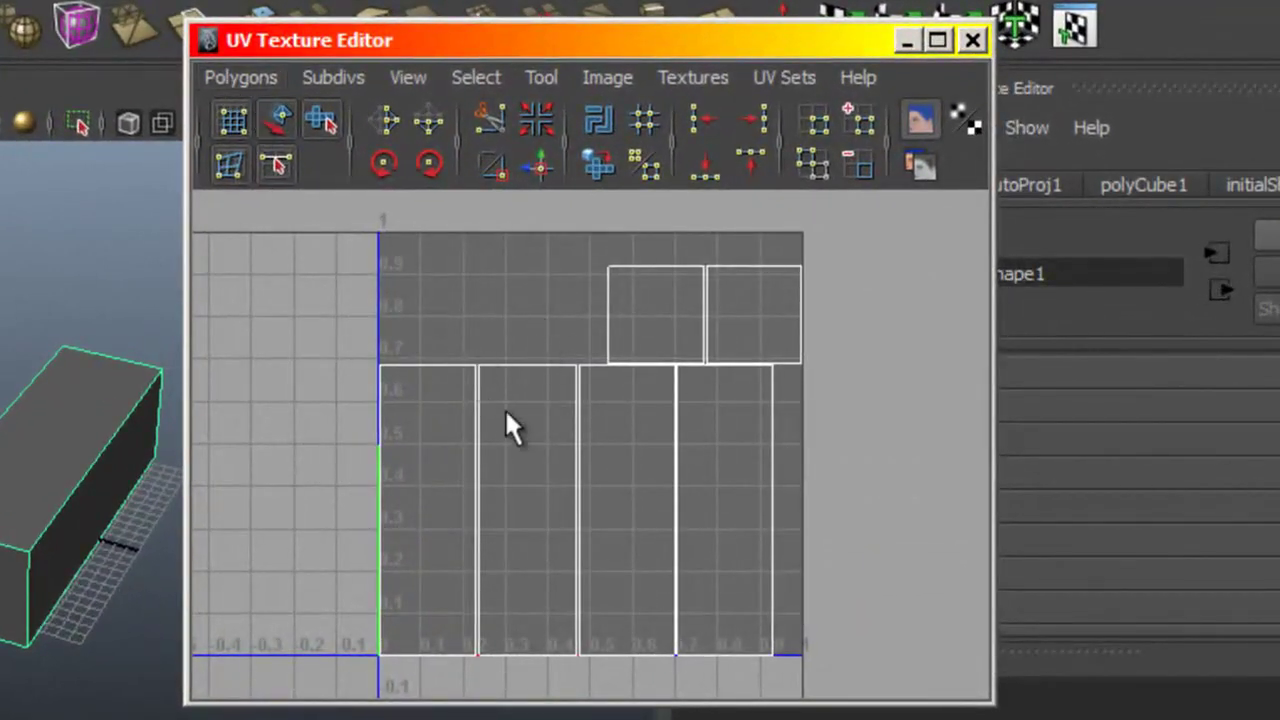
right_drag(506, 411, 523, 410)
drag(361, 209, 880, 704)
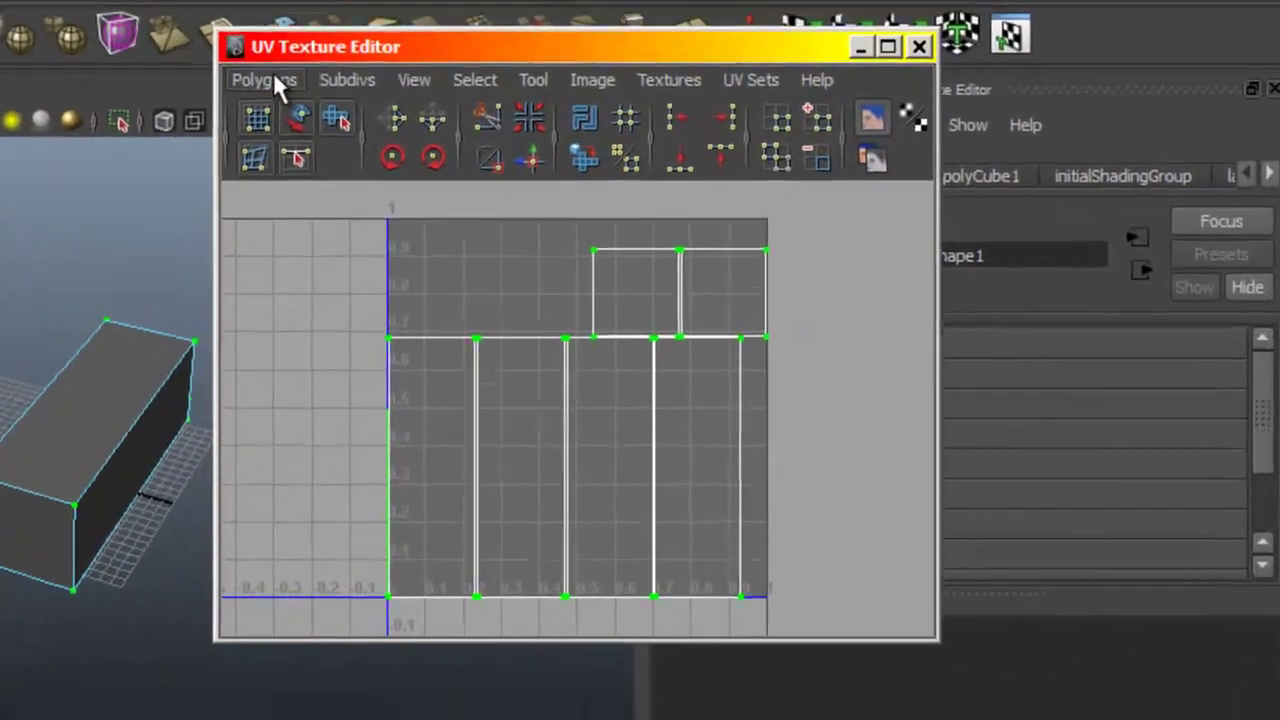
- Export a 900 x 900 JPEG UV snapshot named room into the project's images folder
click(241, 77)
click(431, 712)
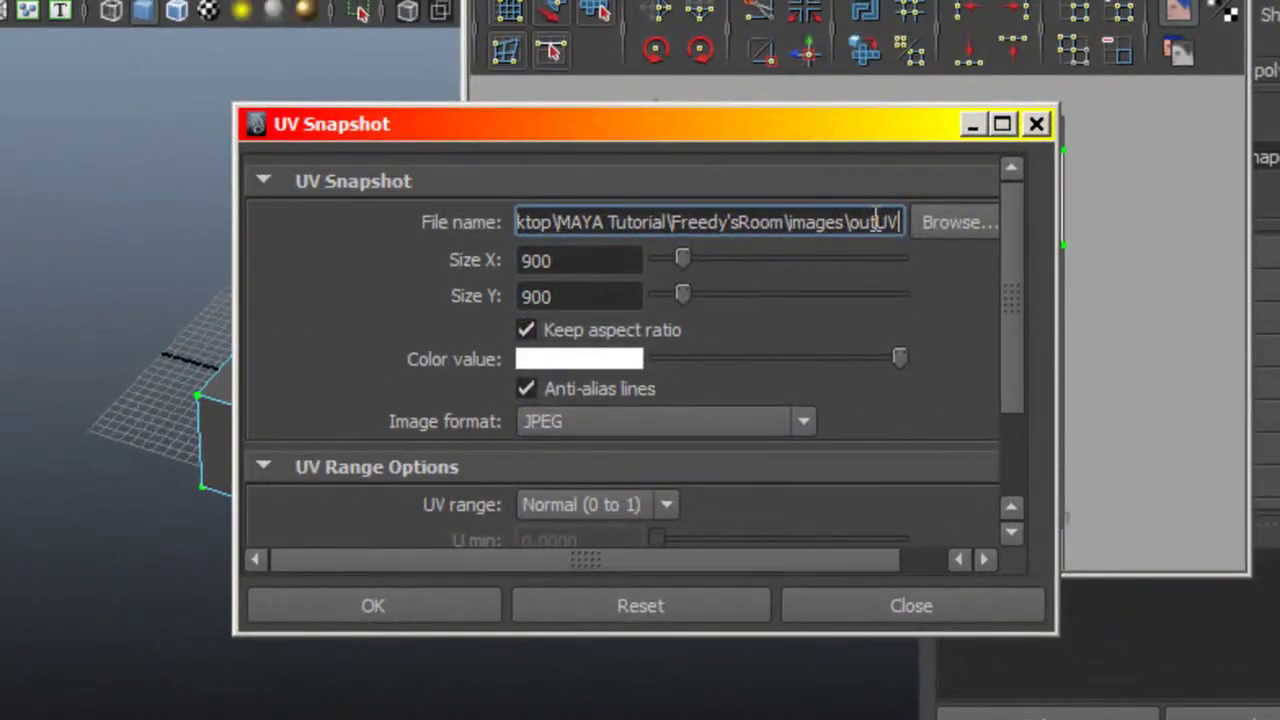
double_click(878, 221)
key(BackSpace)
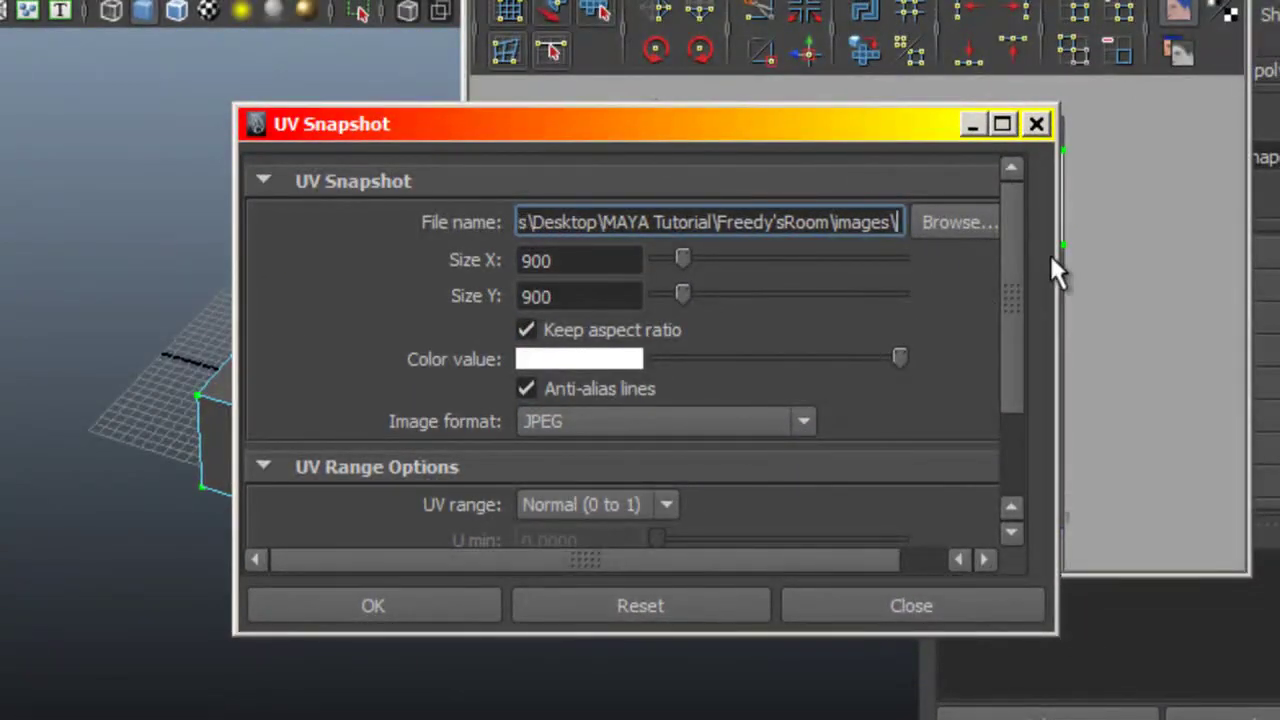
text(room)
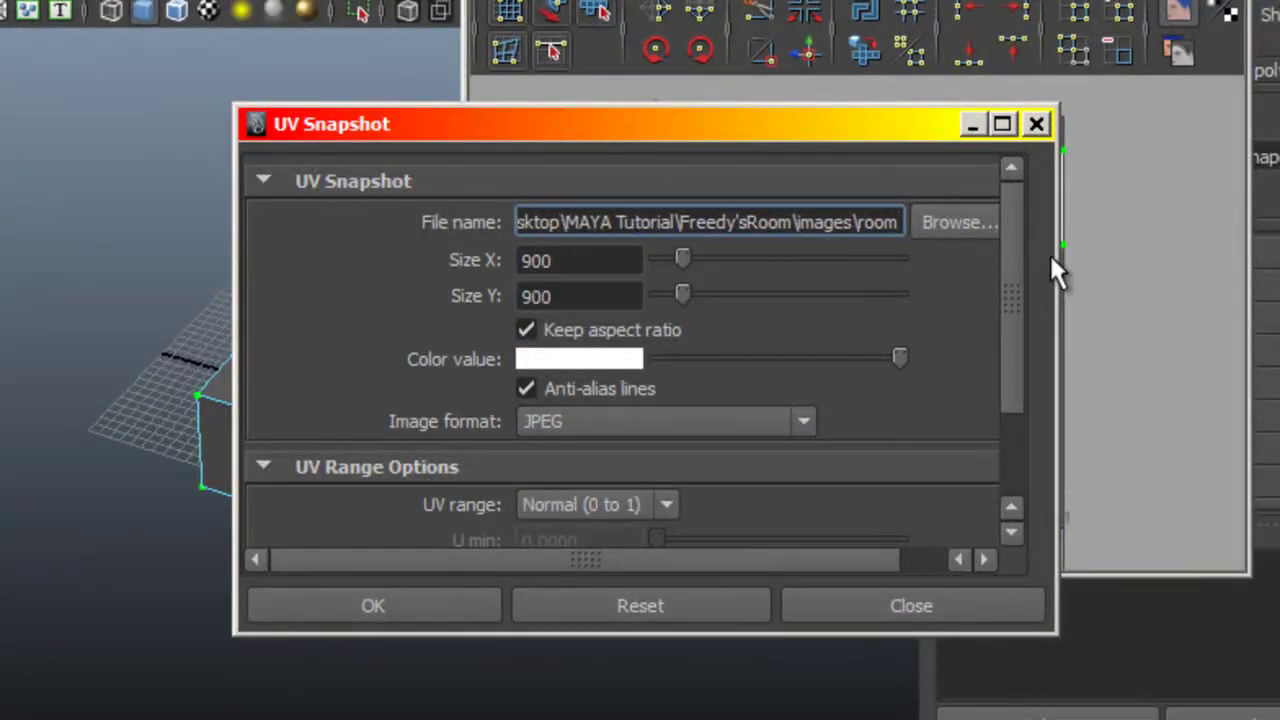
click(486, 597)
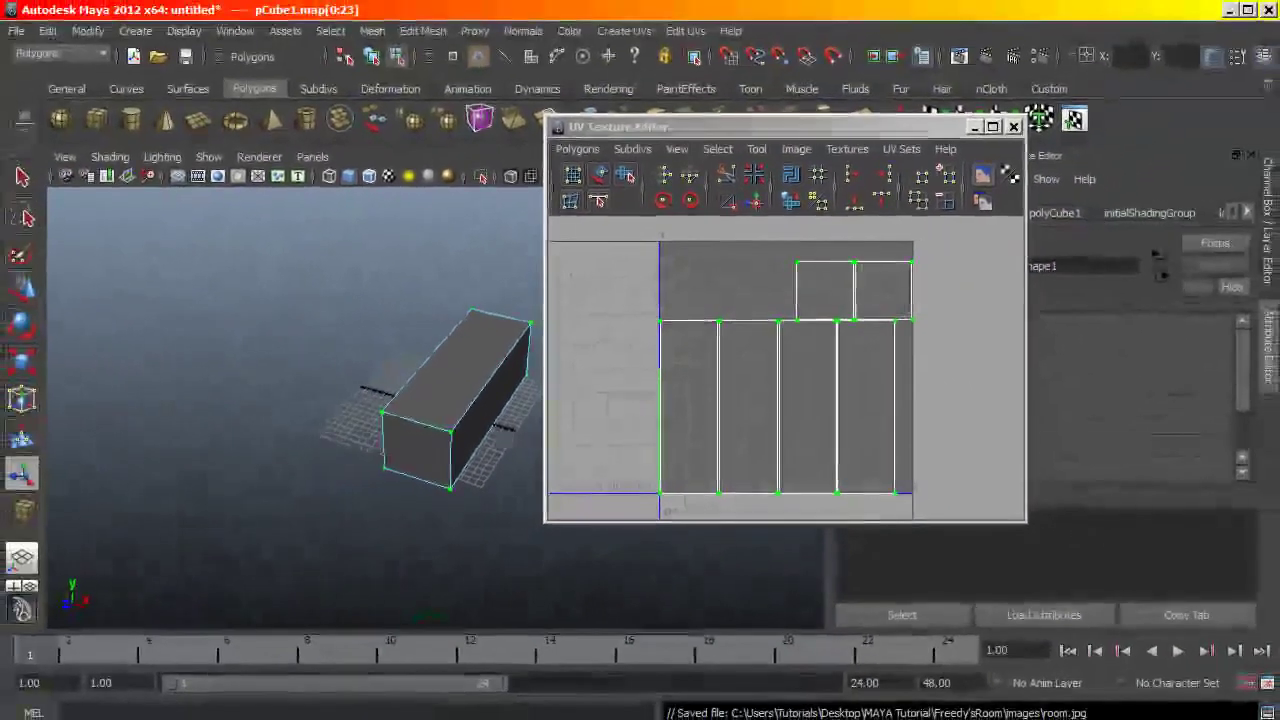
- Switch to the file explorer and open room.jpg from the Freedy'sRoom images folder in Photoshop
key(alt+Tab)
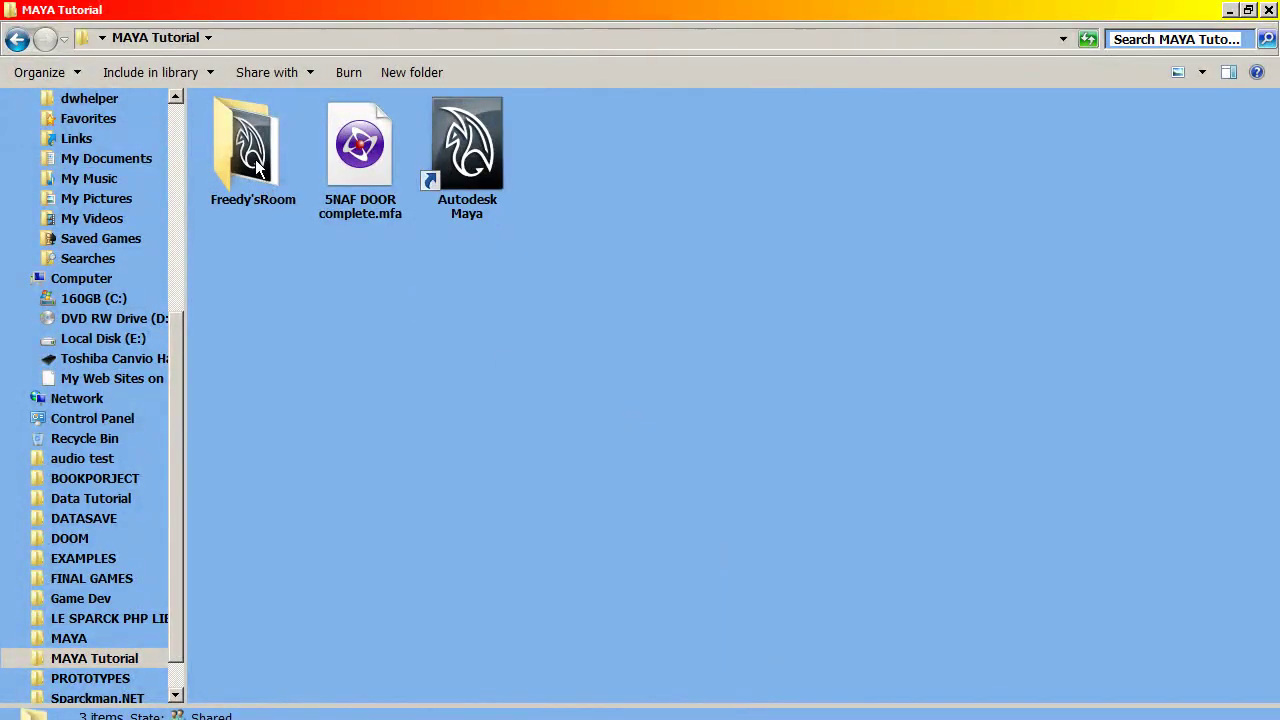
double_click(252, 165)
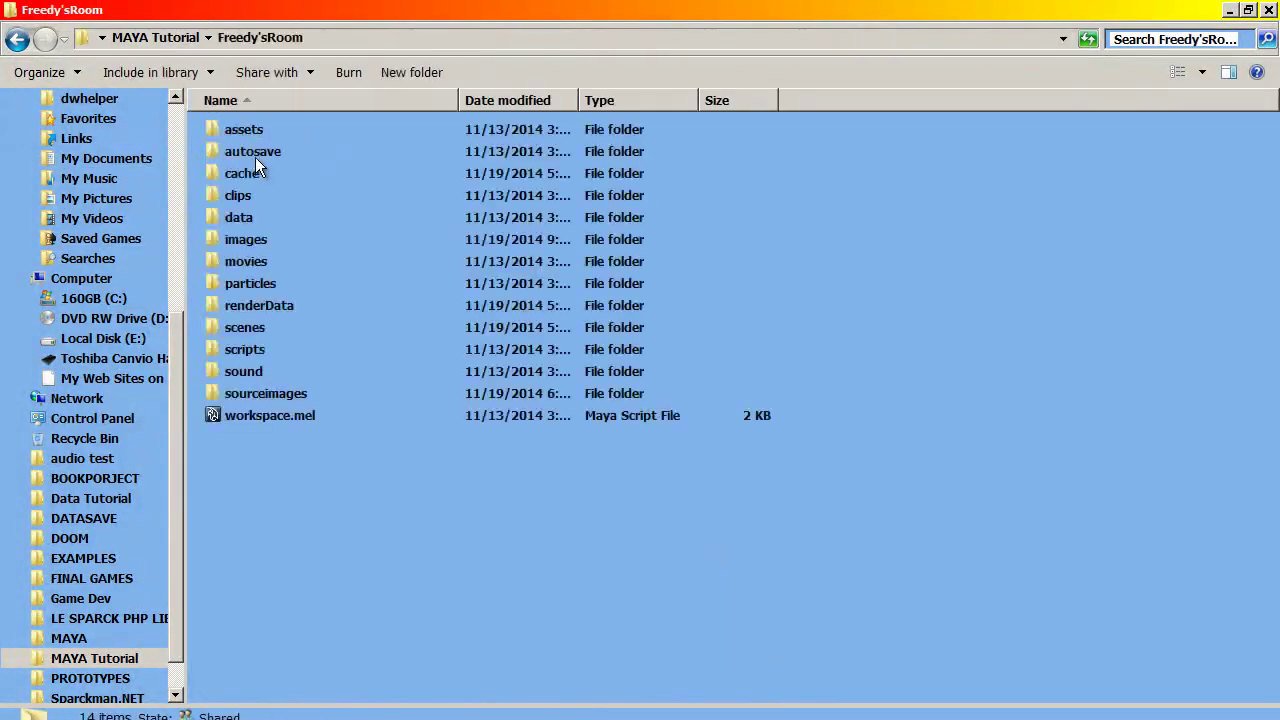
double_click(240, 239)
click(467, 199)
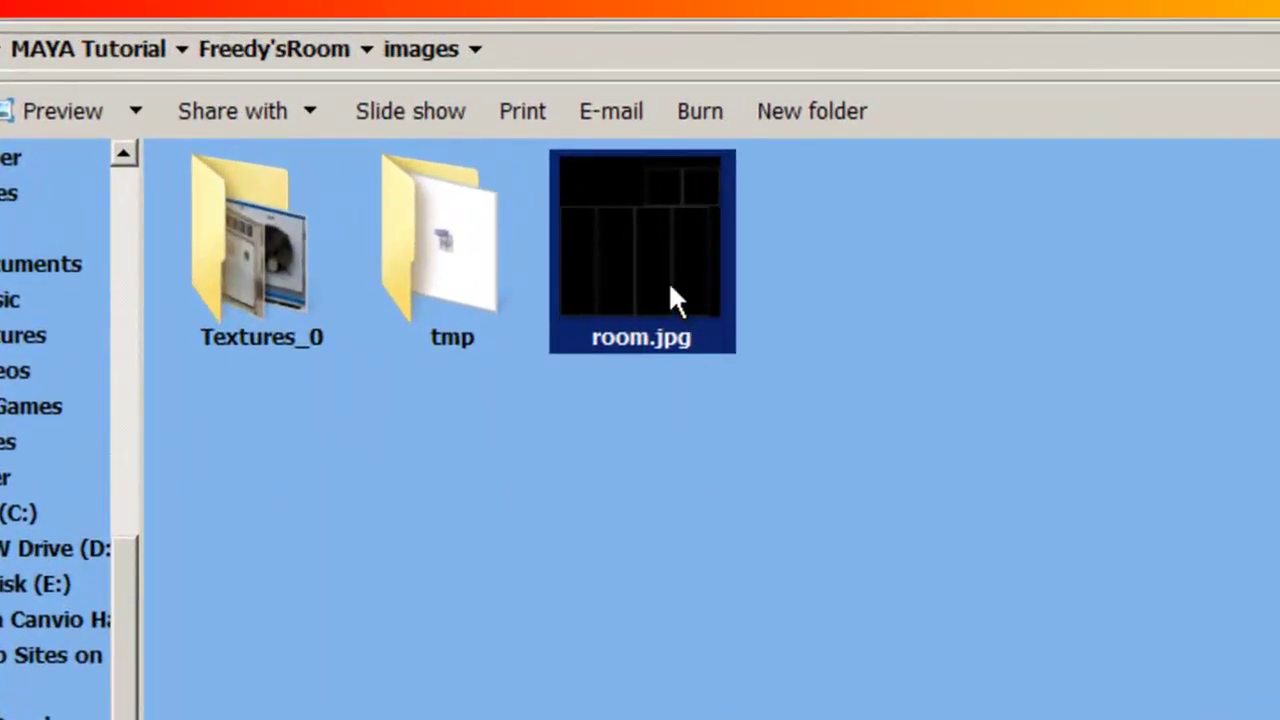
right_click(670, 287)
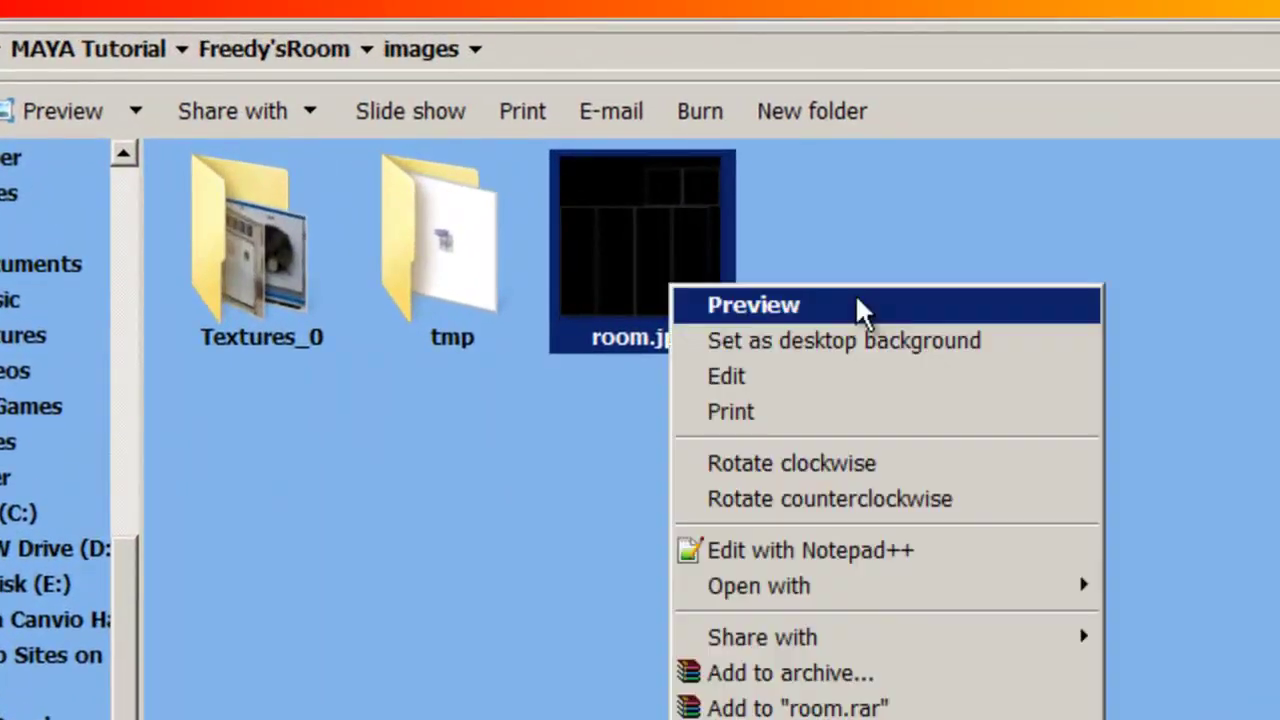
mouse_move(1057, 591)
click(1150, 590)
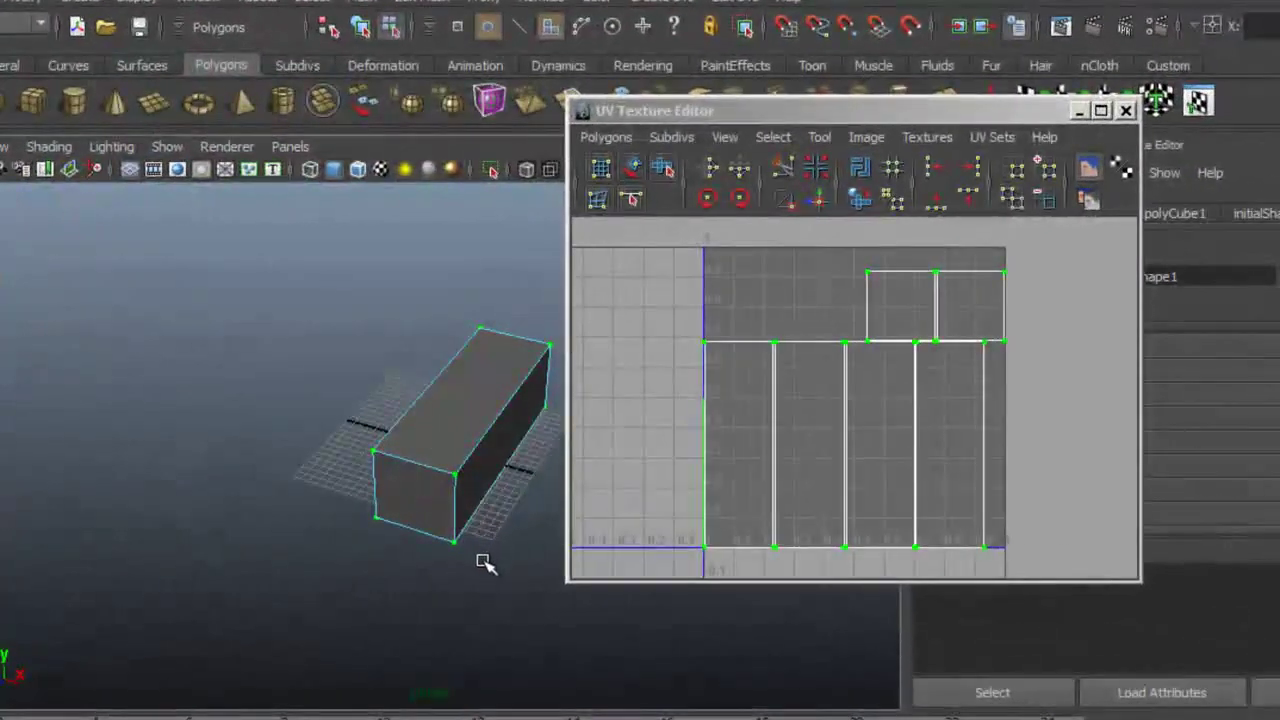
alt+drag(479, 556, 443, 426)
click(443, 424)
mouse_move(787, 411)
alt+middle_down()
mouse_move(774, 457)
mouse_move(775, 403)
alt+middle_up()
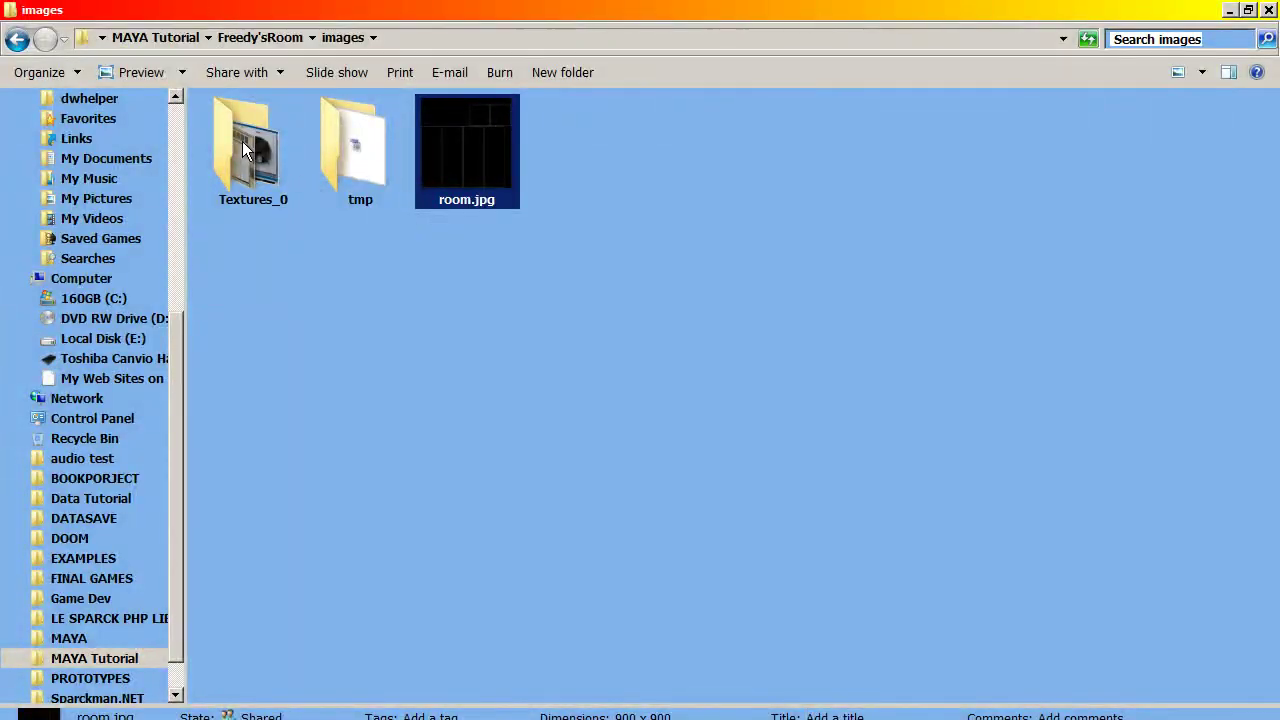
- Open FloorsCheckerboard0017_7_S.jpg from the Textures_0 folder in Photoshop
double_click(242, 141)
click(683, 513)
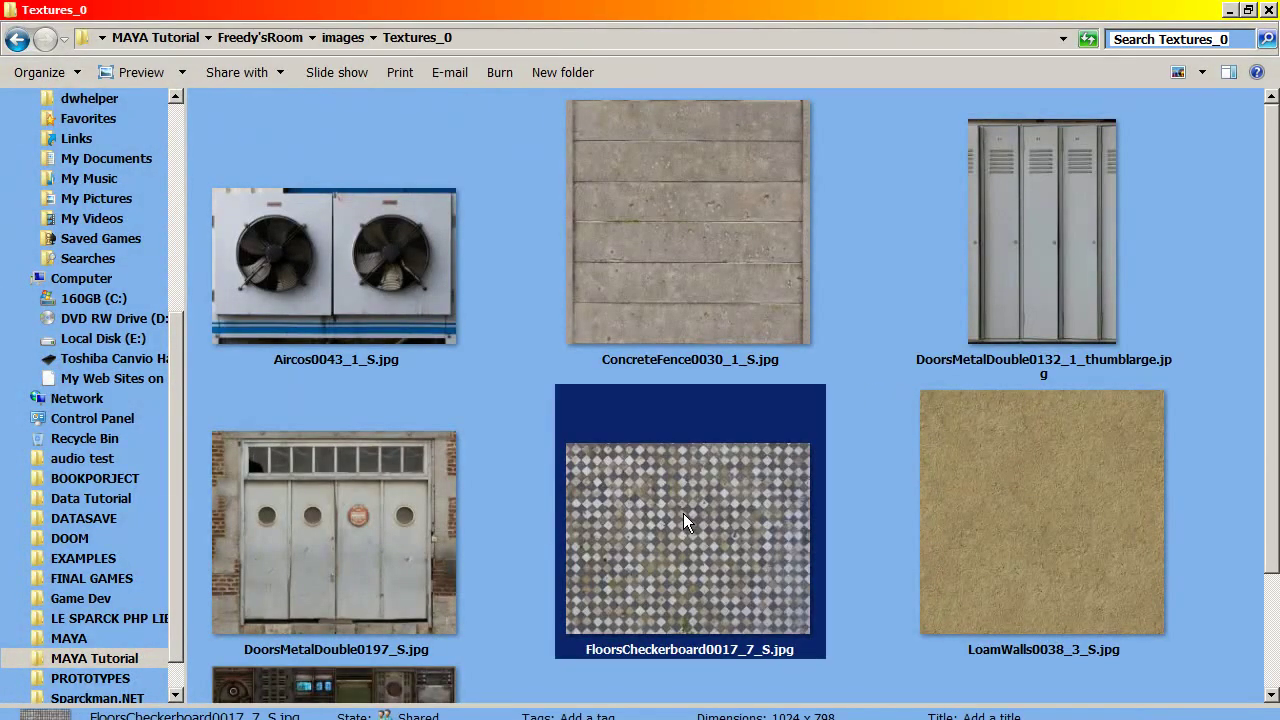
right_click(683, 513)
mouse_move(774, 210)
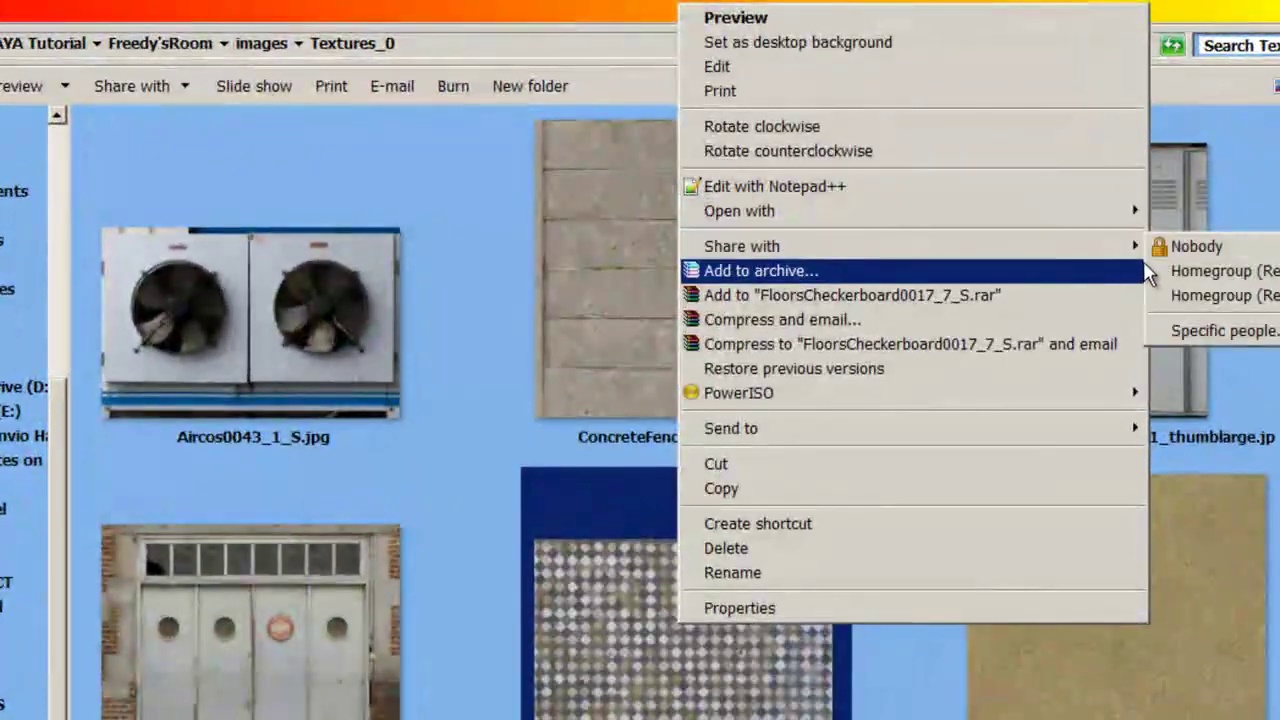
mouse_move(945, 212)
click(586, 226)
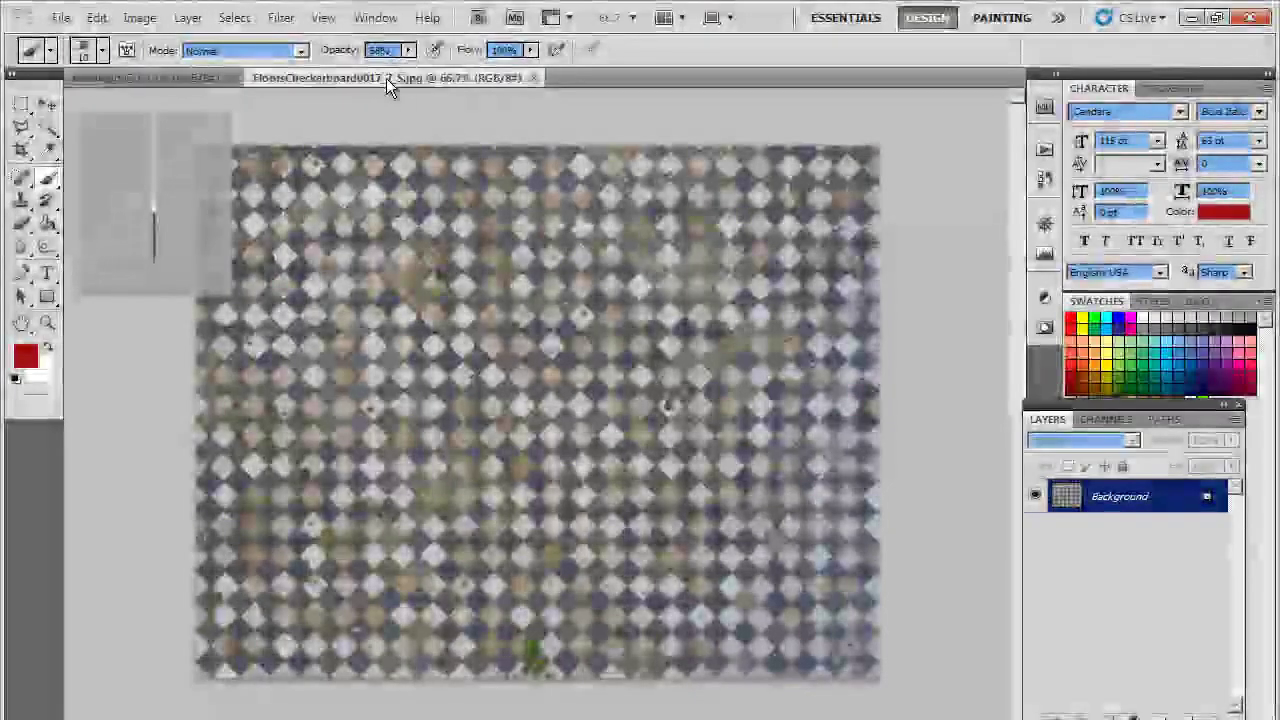
- Copy the checkerboard floor texture into room.jpg as a new layer and close the texture file
drag(386, 78, 566, 207)
key(v)
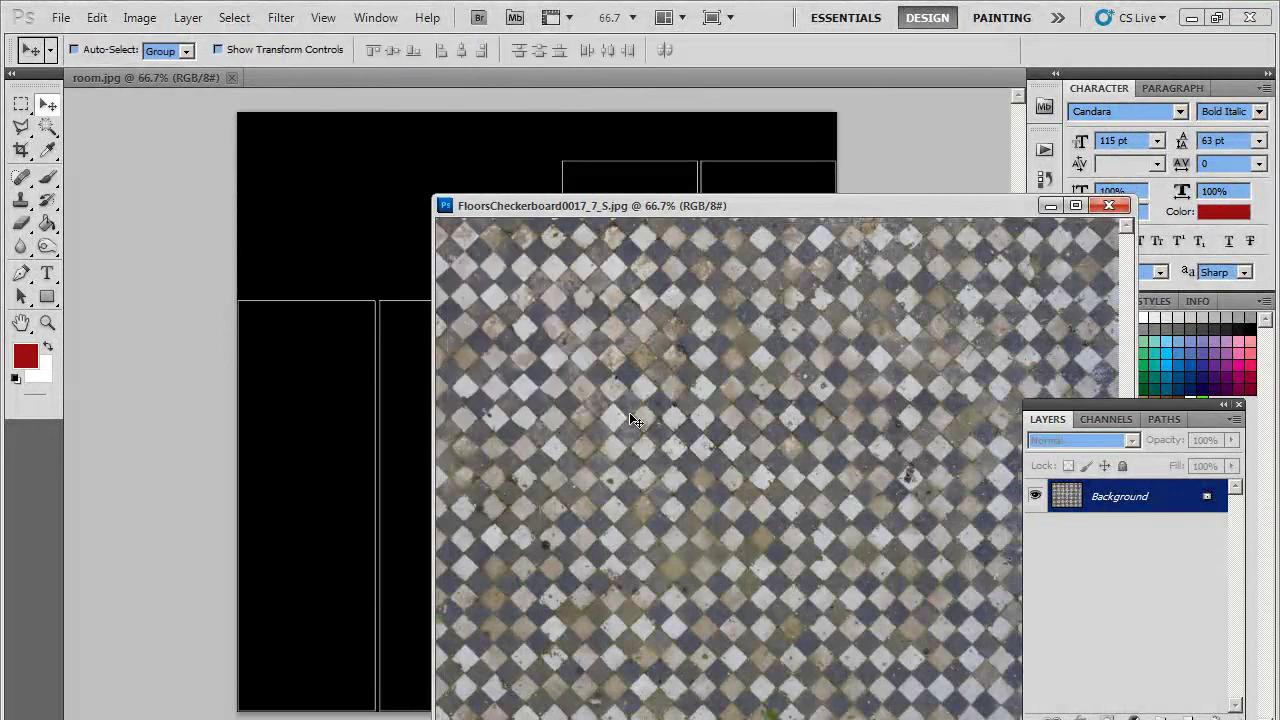
drag(429, 427, 430, 427)
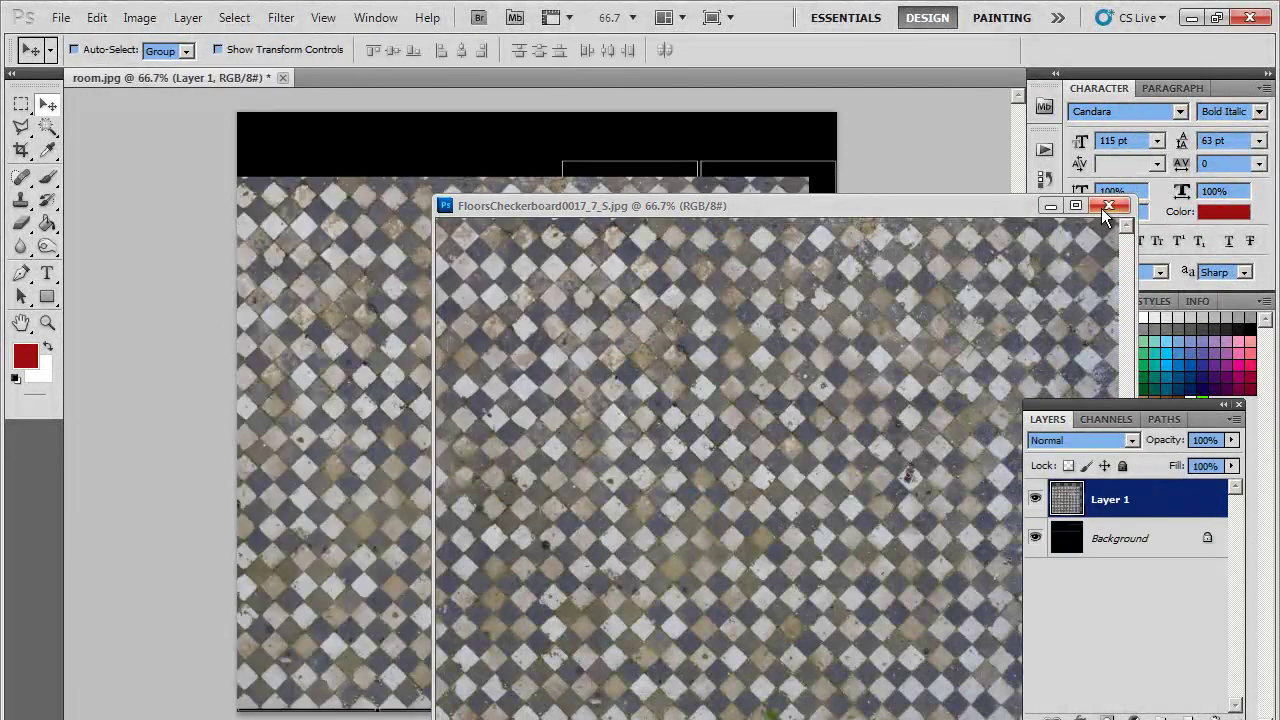
click(1108, 205)
- Rotate the checkerboard layer 90° and scale it to the width of the second tall UV strip, aligned with the strip's upper end
key(ctrl+t)
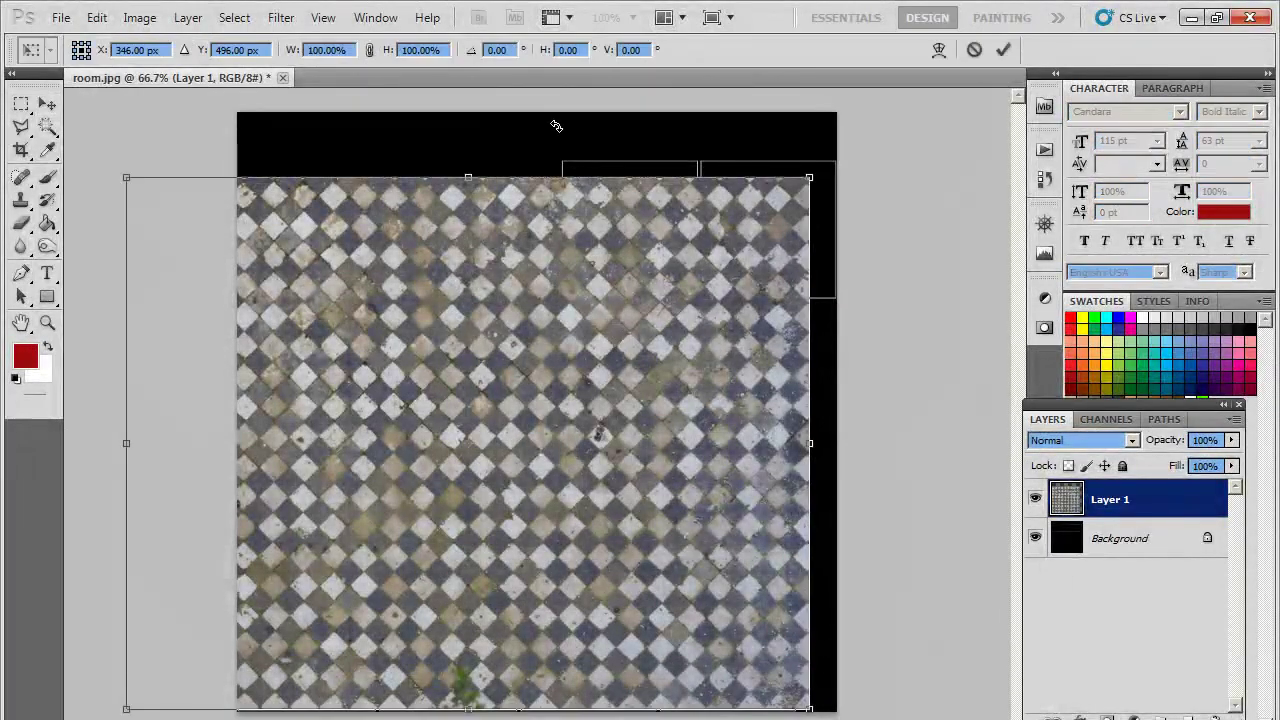
shift+drag(533, 133, 682, 490)
shift+drag(733, 99, 403, 517)
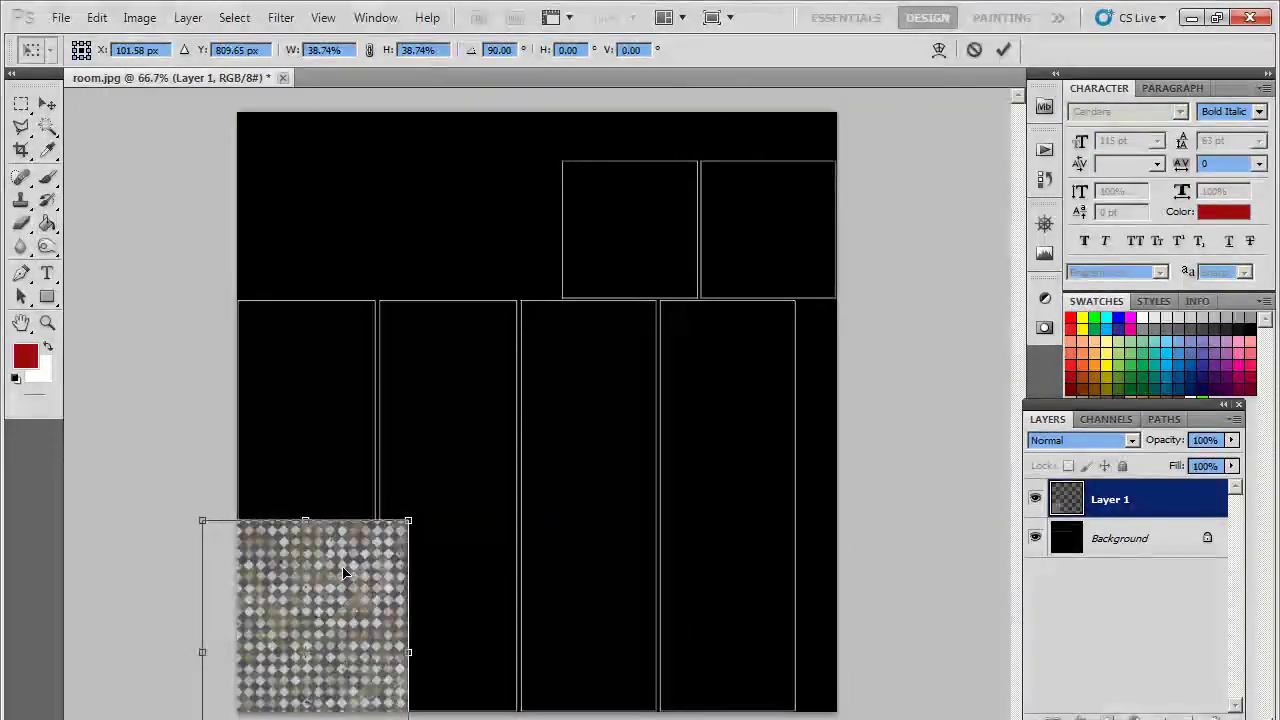
drag(345, 565, 522, 342)
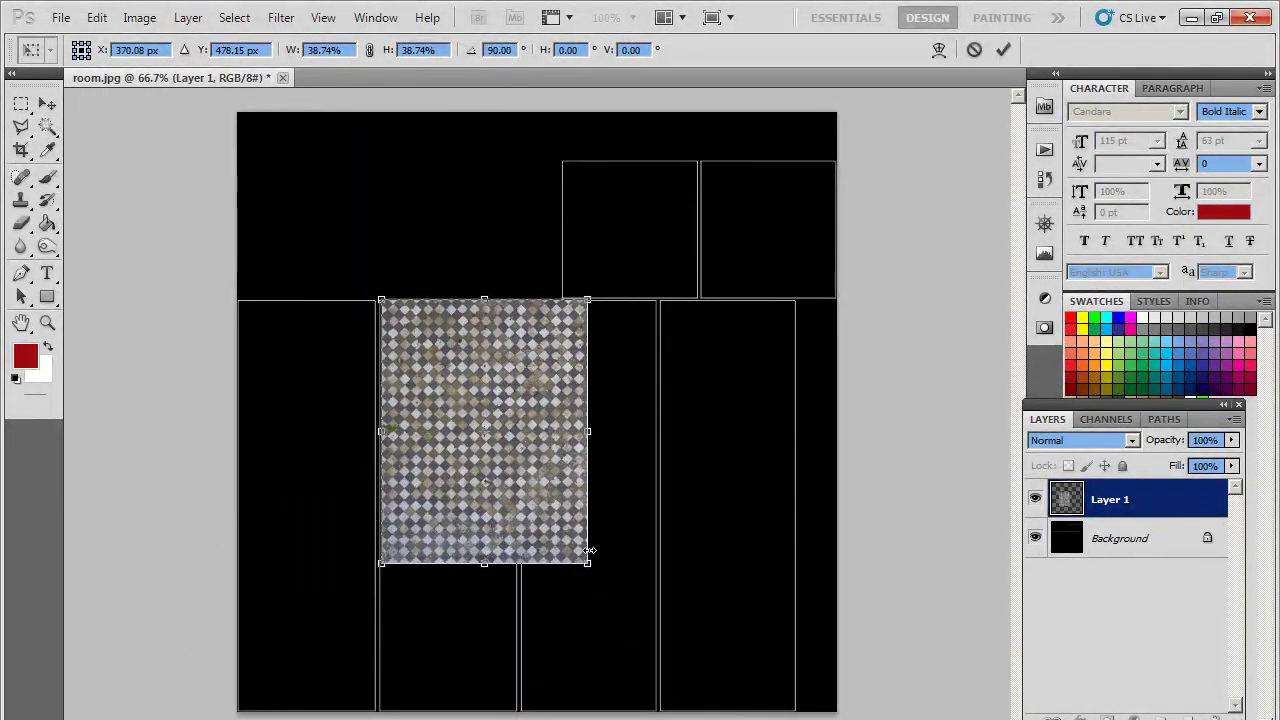
shift+drag(587, 565, 502, 485)
key(Return)
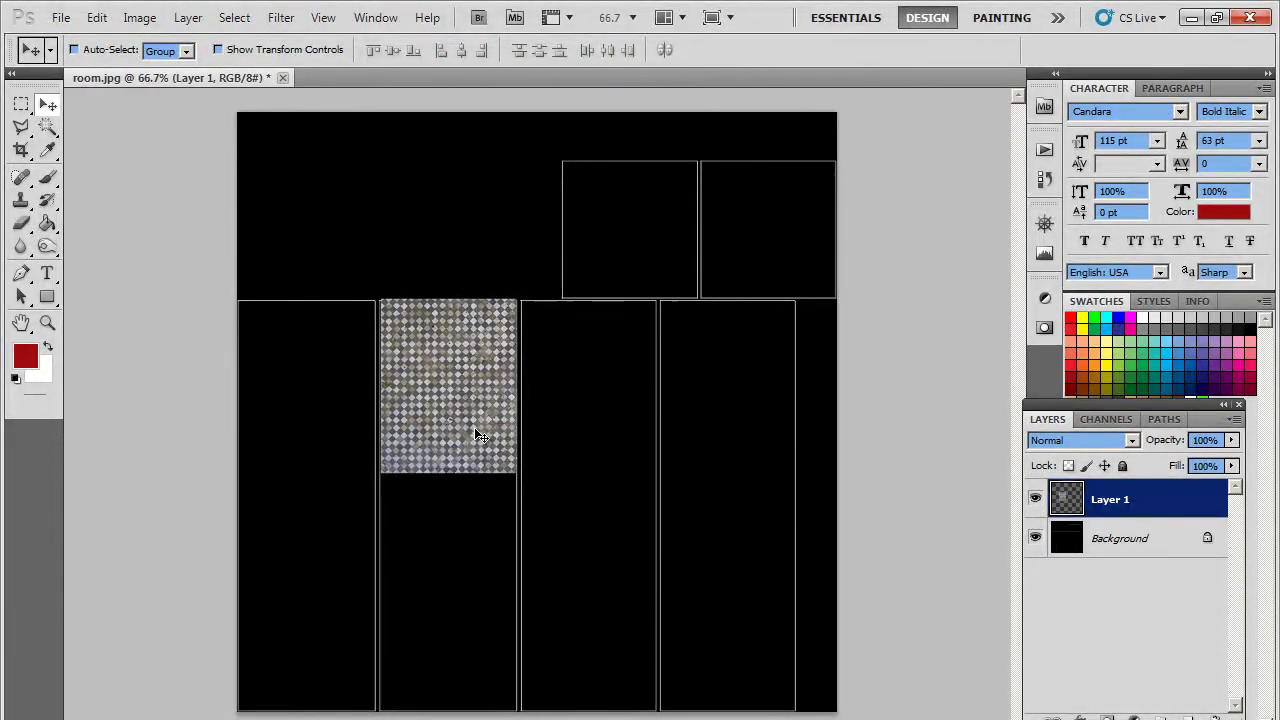
- Duplicate the checkerboard layer down the second UV strip until the strip is filled and merge the copies into one layer
alt+drag(475, 350, 472, 668)
key(ctrl+j)
shift+click(1106, 577)
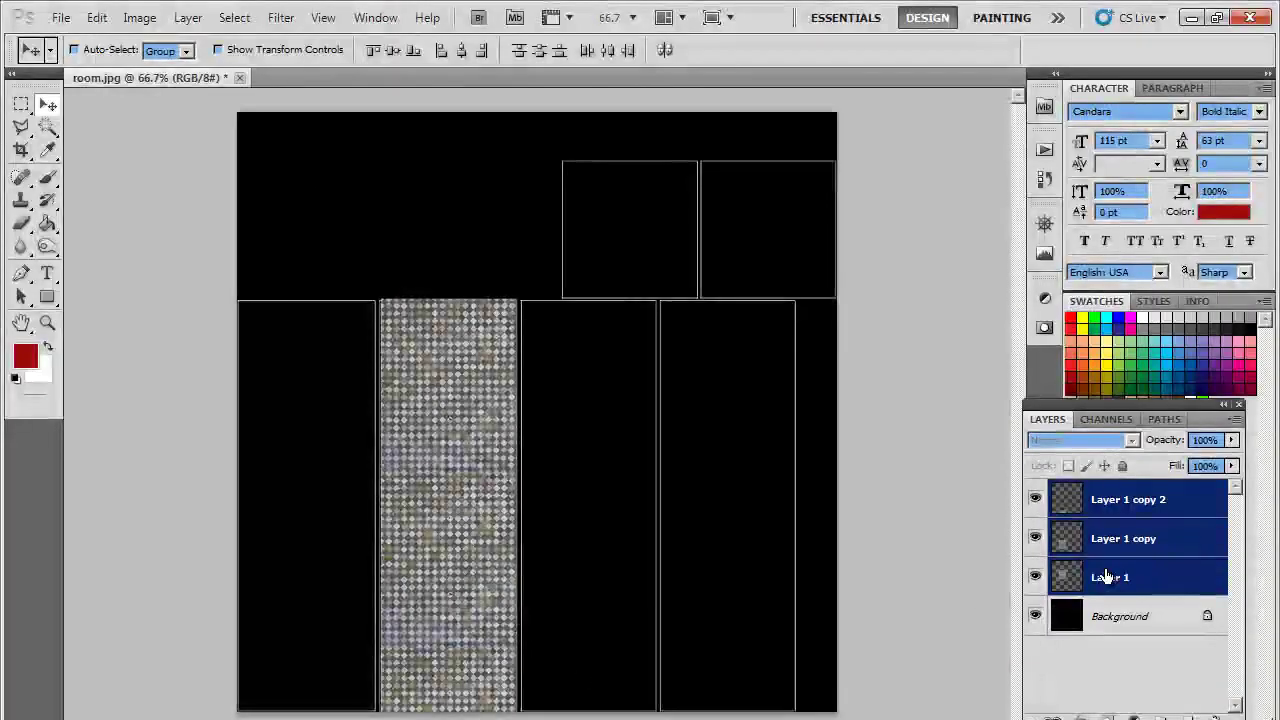
key(ctrl+e)
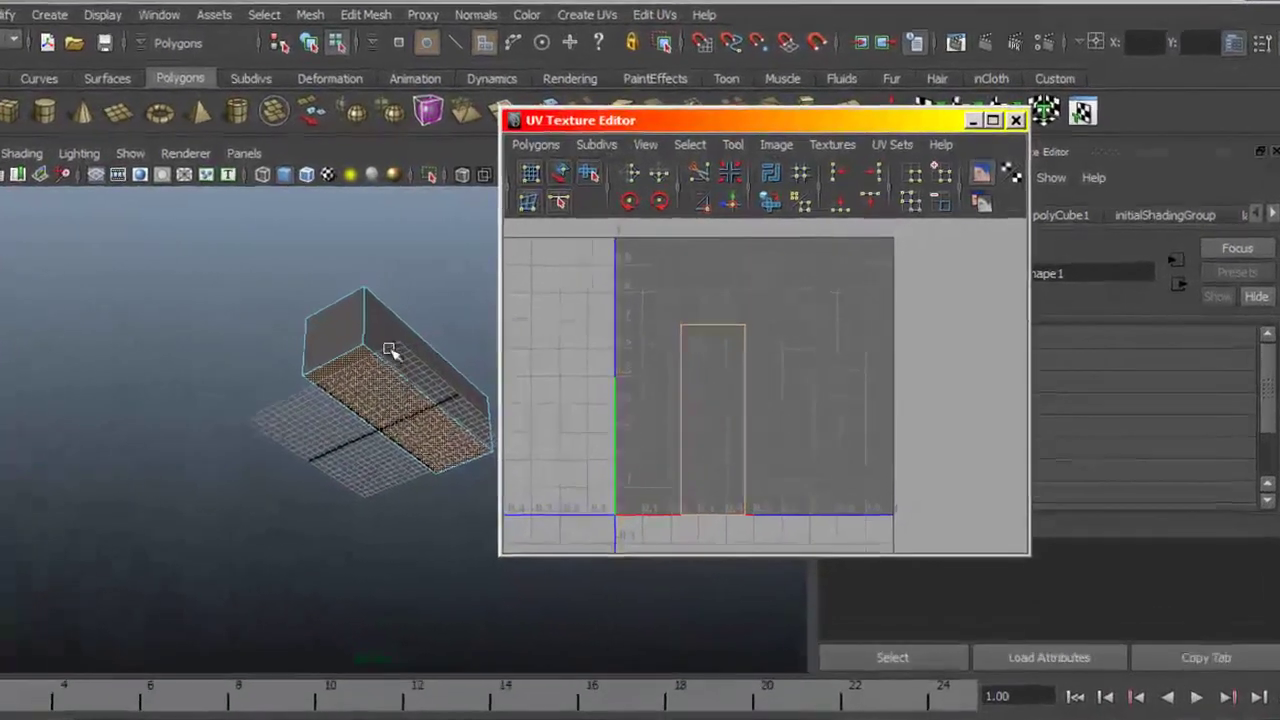
- Check the box's faces against their UVs in Maya and open pk01_scene.jpg from the Textures_0 folder in Photoshop
alt+drag(440, 368, 303, 414)
alt+drag(143, 465, 344, 489)
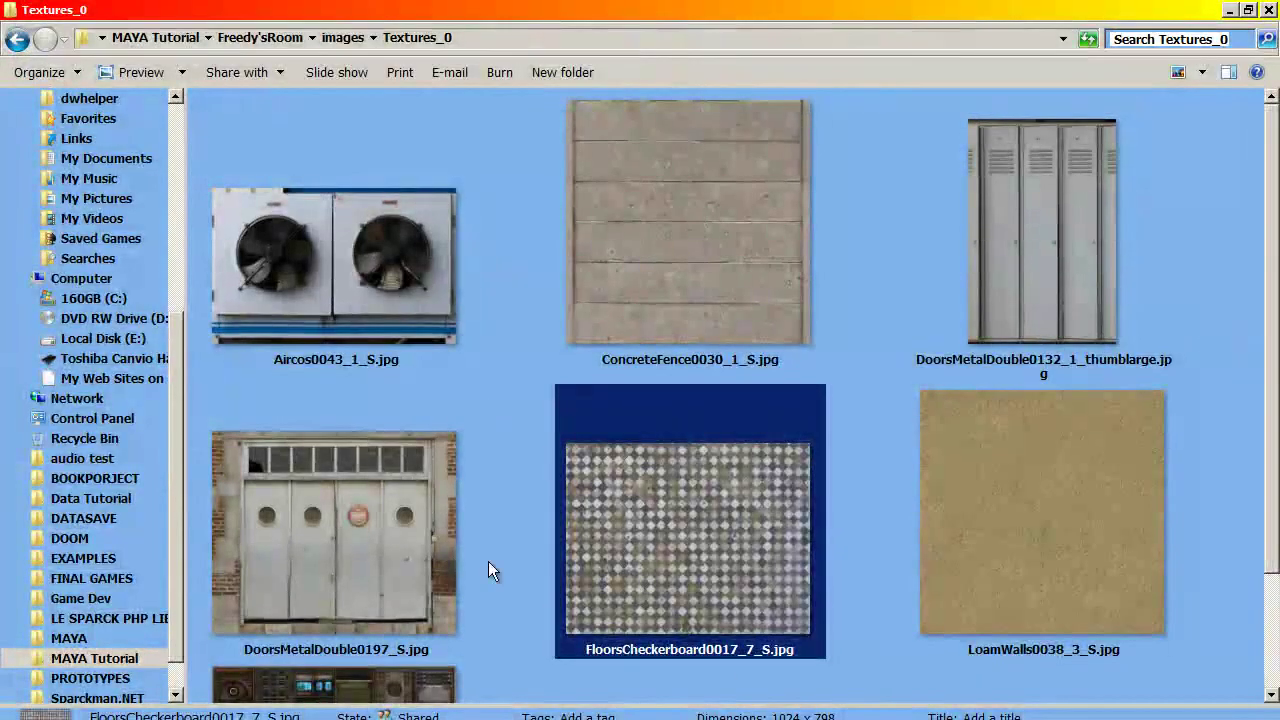
scroll(489, 568, down, 3)
click(429, 569)
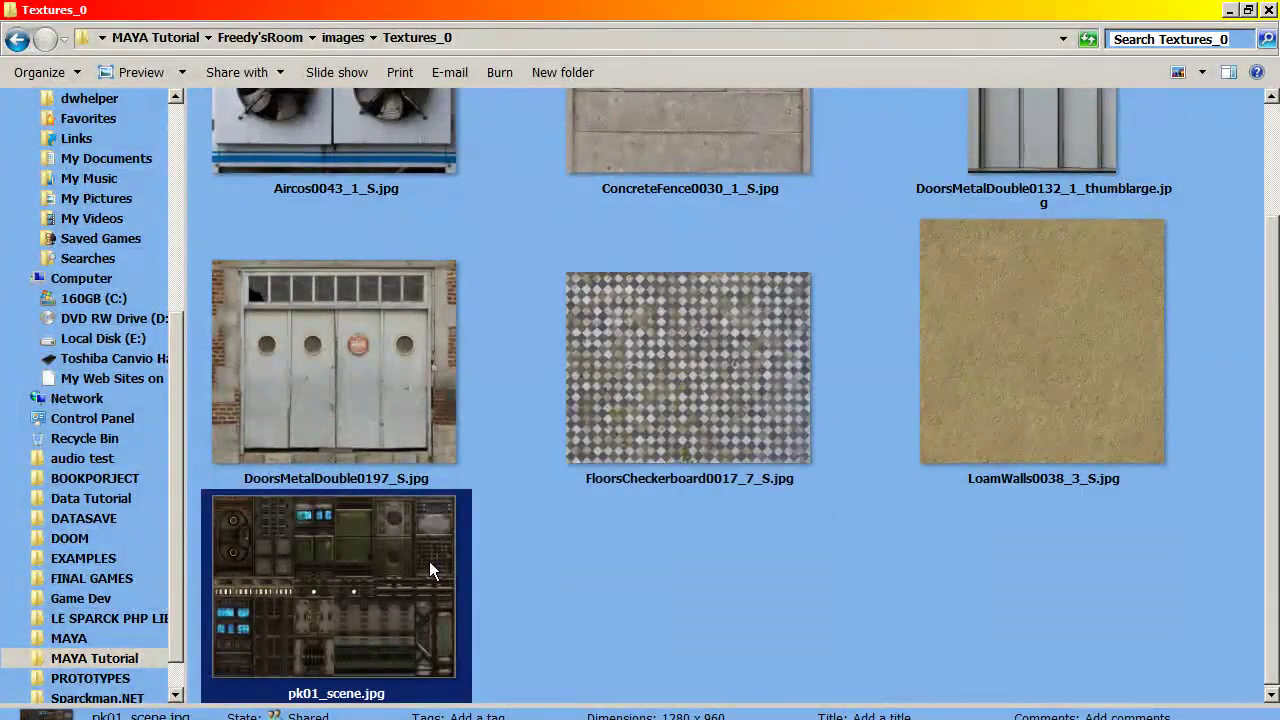
right_click(429, 561)
mouse_move(601, 224)
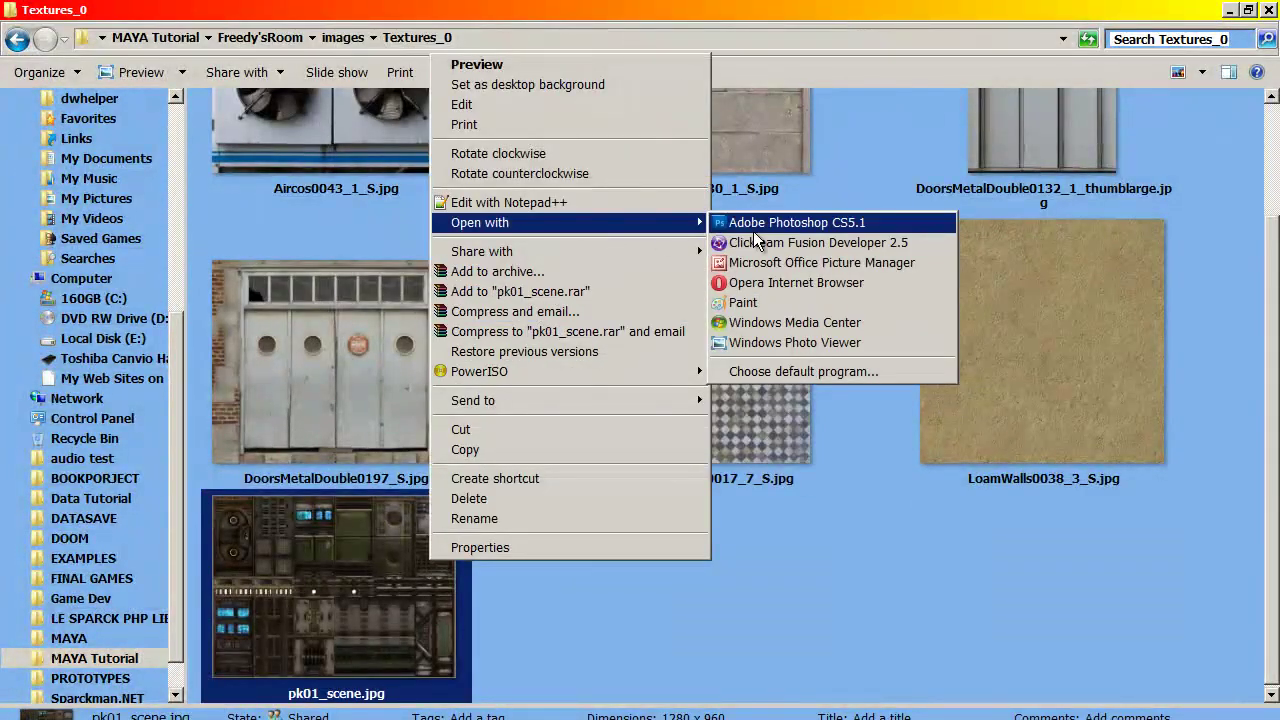
click(754, 231)
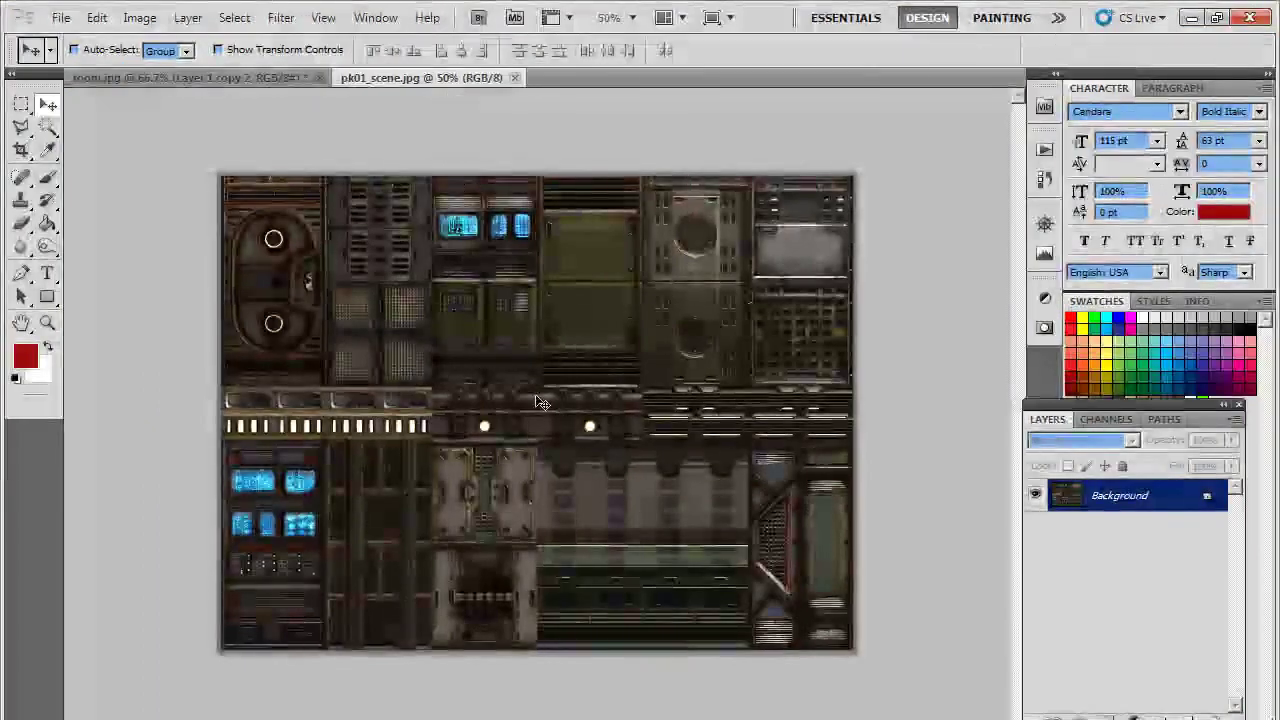
- Copy the large wide panel in the lower half of pk01_scene.jpg, close that file and paste the panel into room.jpg
key(m)
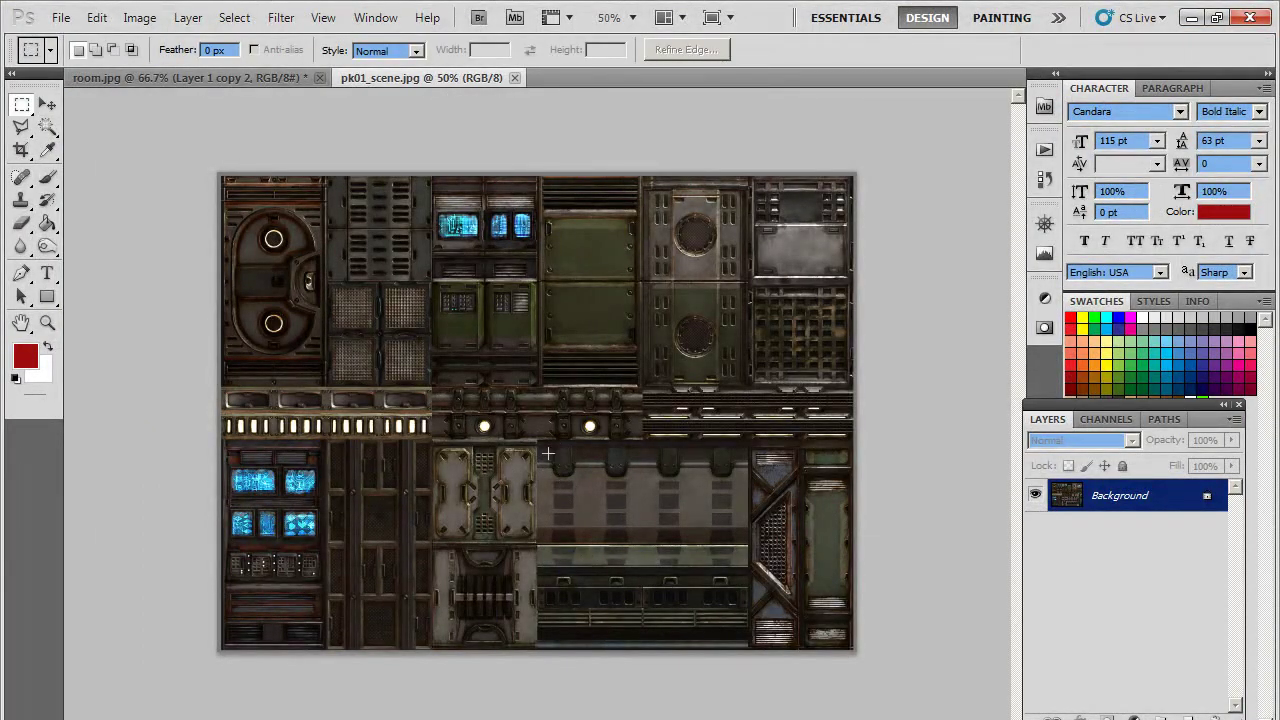
drag(537, 437, 748, 650)
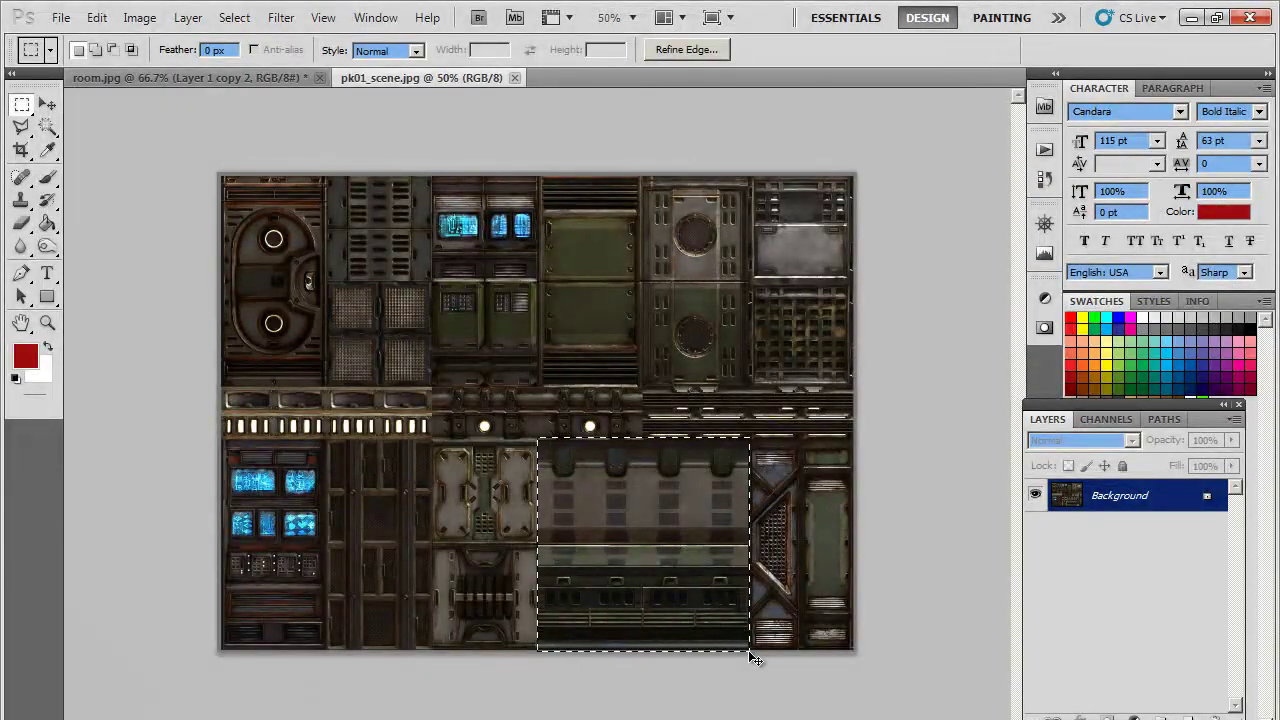
click(515, 78)
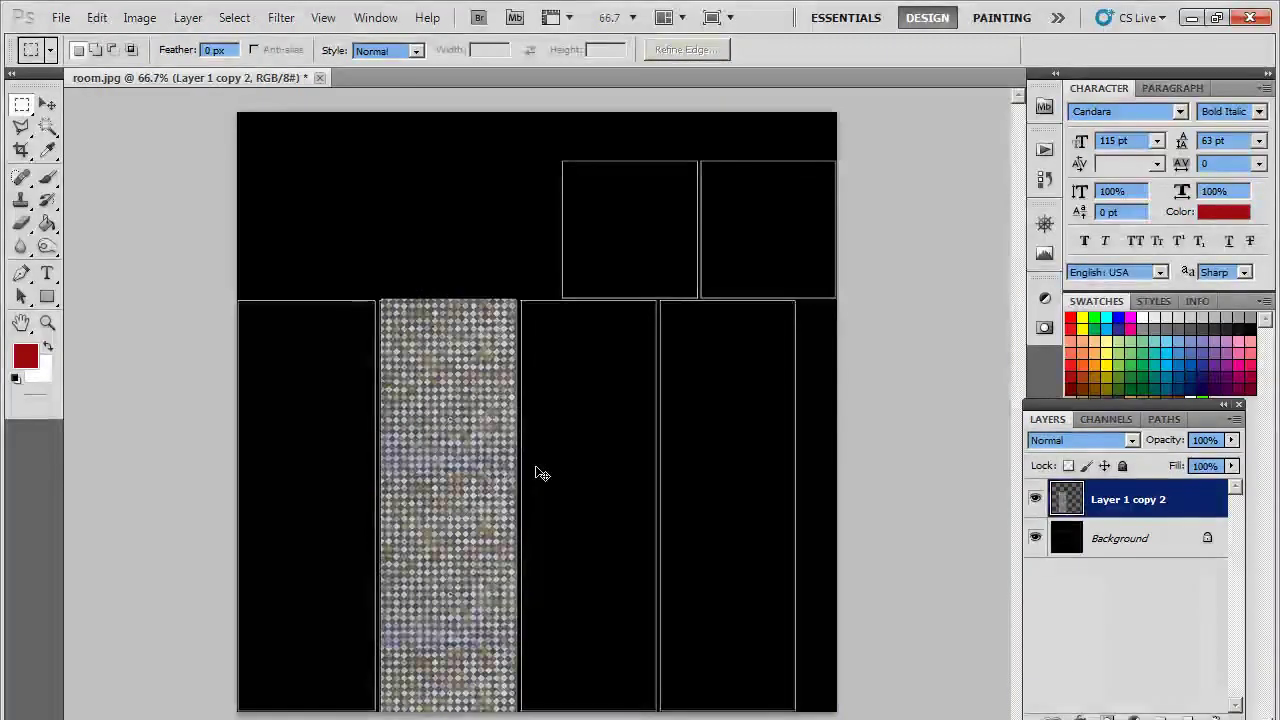
key(ctrl+v)
- Rotate the pasted panel a quarter turn clockwise and scale it to the width of the first tall UV strip
key(ctrl+t)
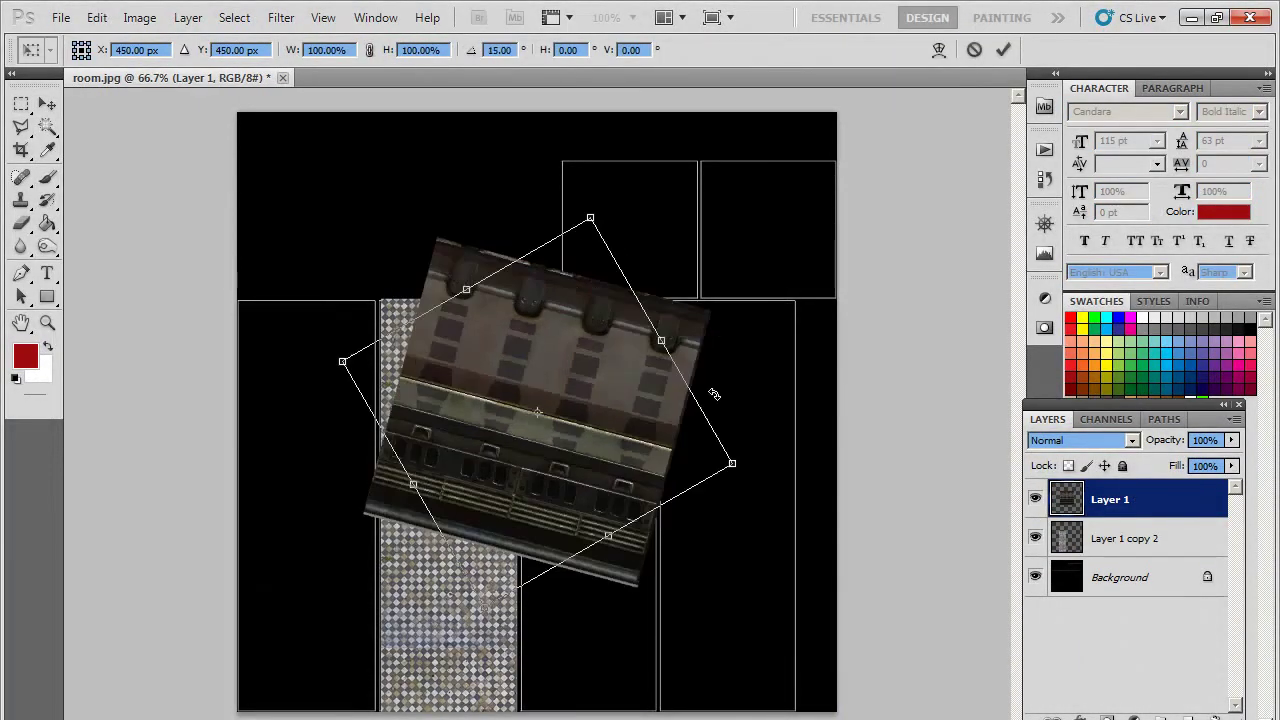
shift+drag(716, 428, 666, 405)
drag(604, 438, 431, 481)
shift+drag(507, 316, 383, 434)
drag(334, 492, 349, 363)
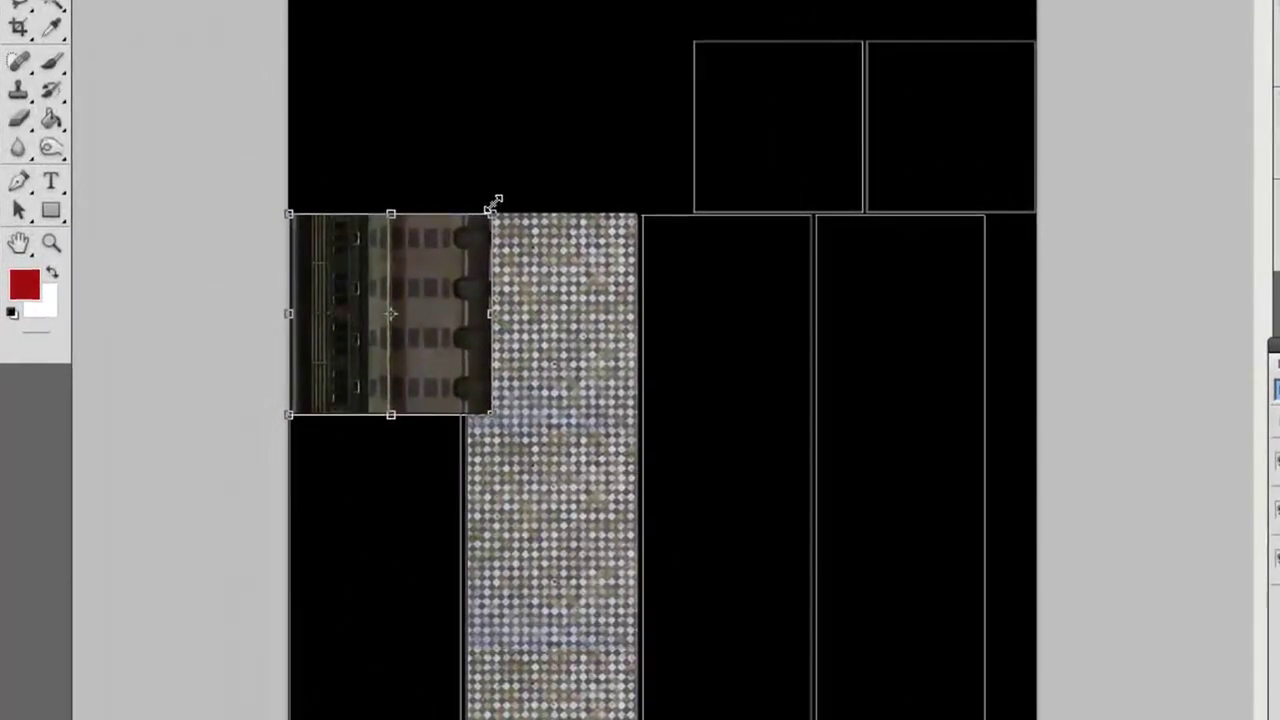
shift+drag(399, 294, 389, 313)
shift+drag(477, 231, 458, 244)
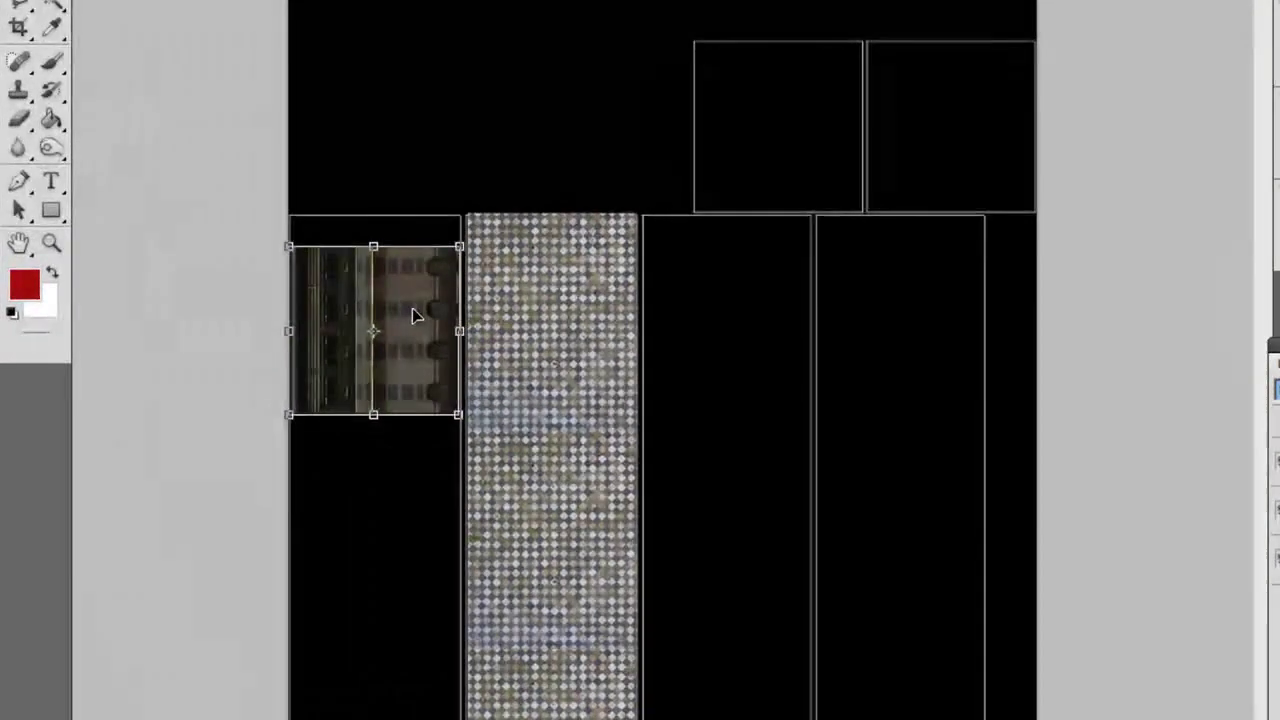
key(Return)
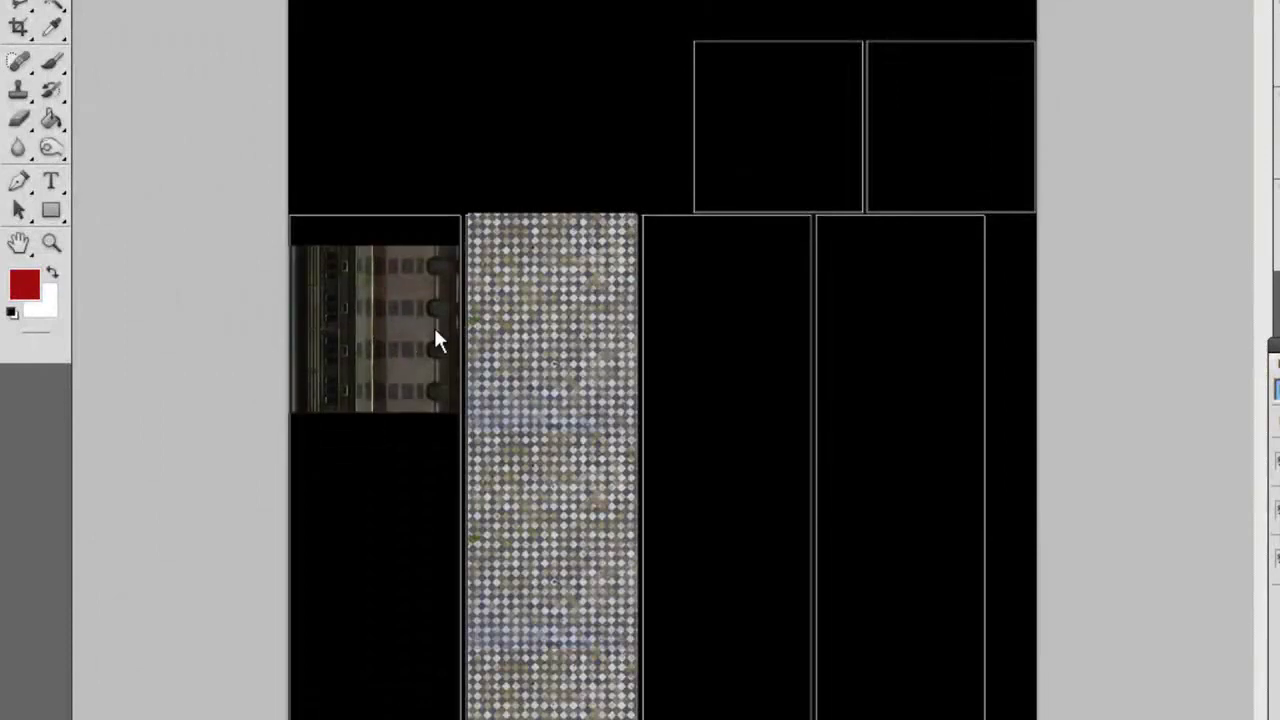
- Nudge the panel layer up until it lines up with the upper edge of the first UV strip
key(Up)
key(Up)
key(Up)
key(Up)
key(Up)
key(Up)
key(Up)
key(Up)
key(Up)
key(Up)
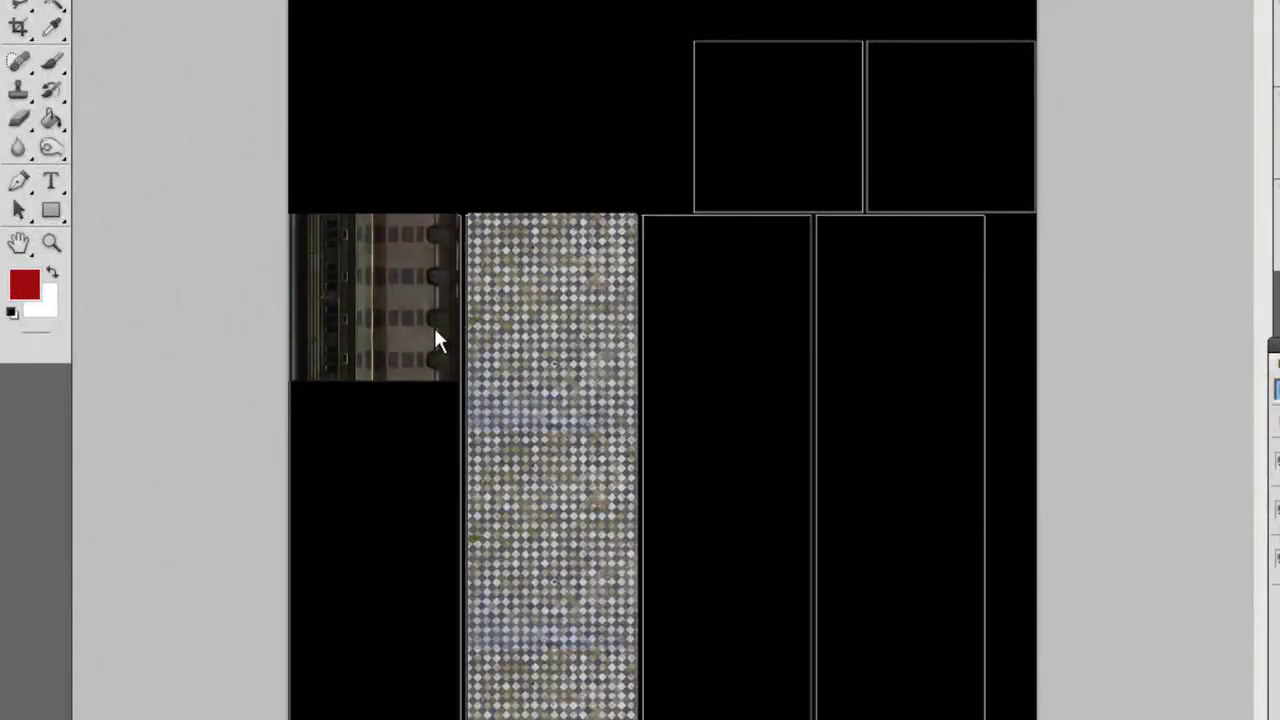
key(Down)
key(Down)
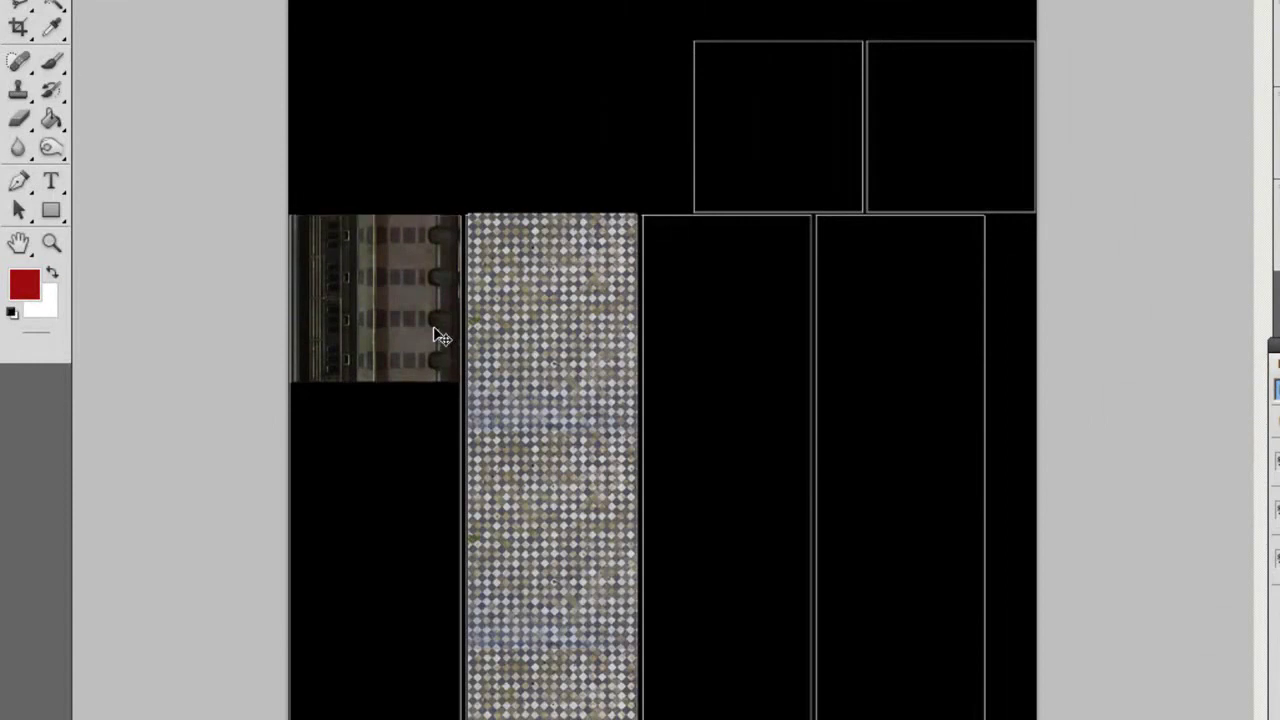
- Duplicate the panel down the whole first UV strip and merge the panel layers into one
alt+drag(435, 331, 421, 666)
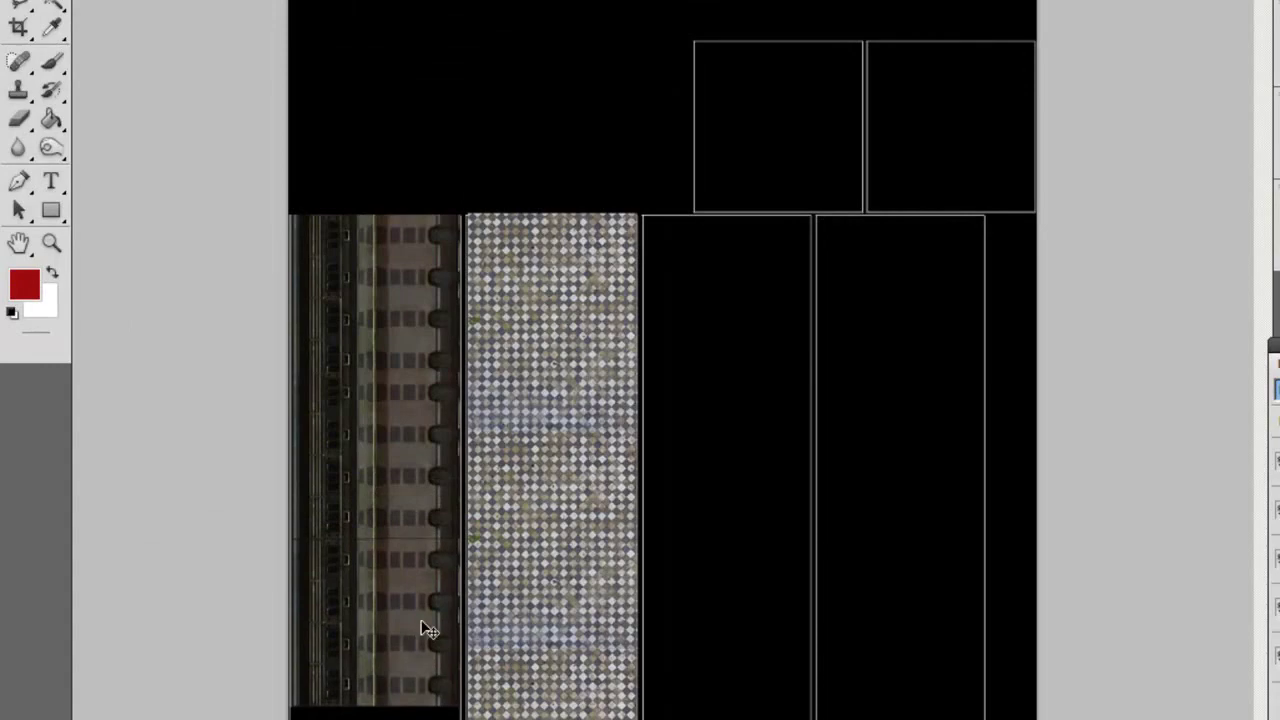
alt+drag(422, 621, 425, 719)
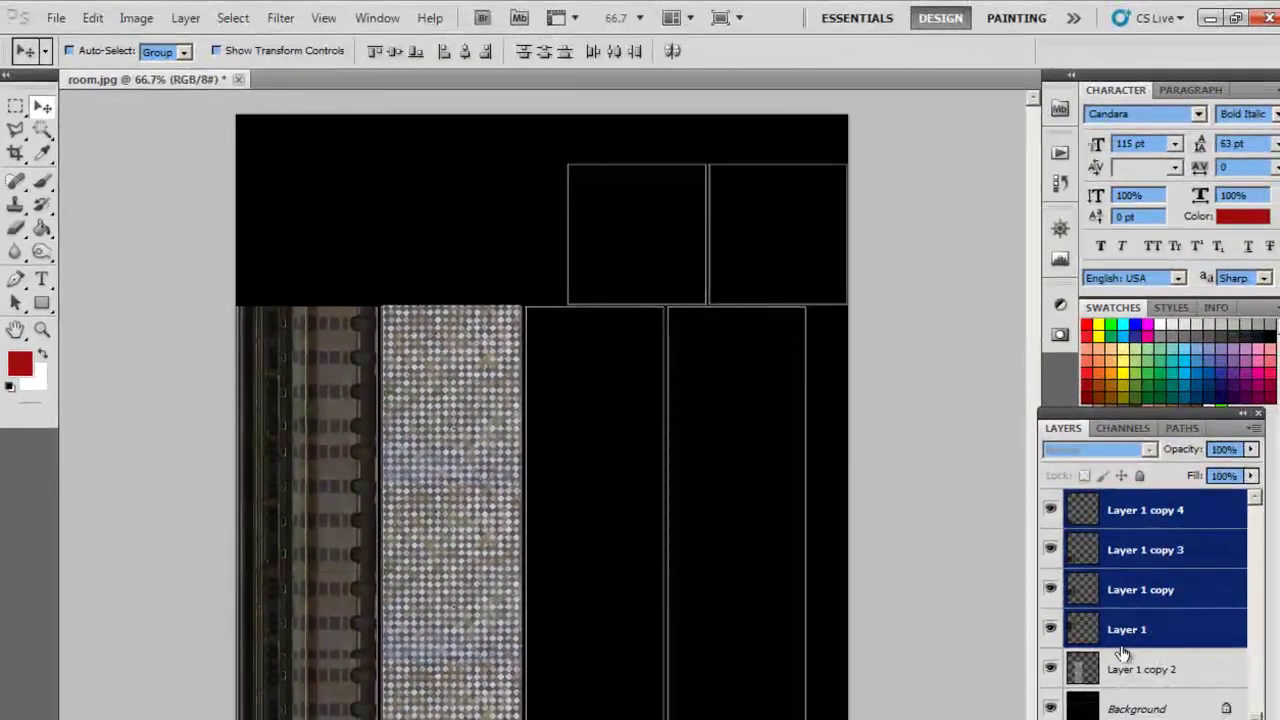
key(ctrl+e)
- Switch to the file explorer and open LoamWalls0038_3_S.jpg from the Textures_0 folder in Photoshop
key(alt+Tab)
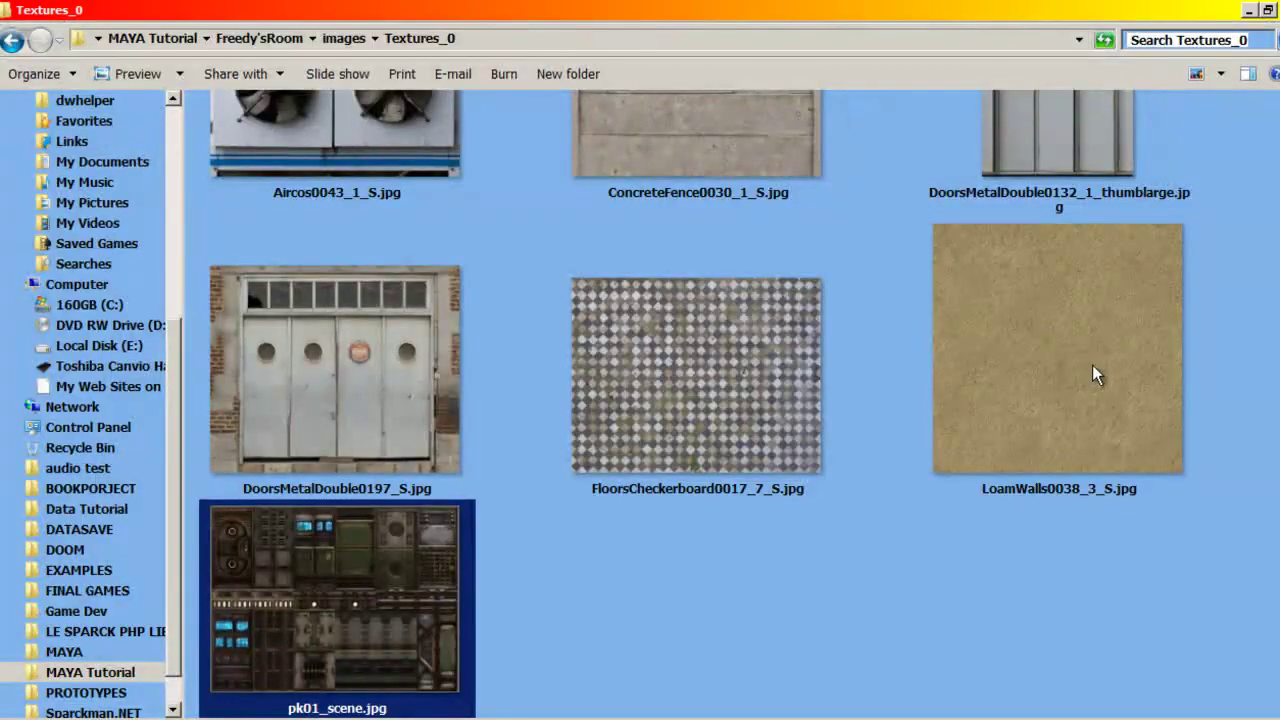
right_click(1093, 367)
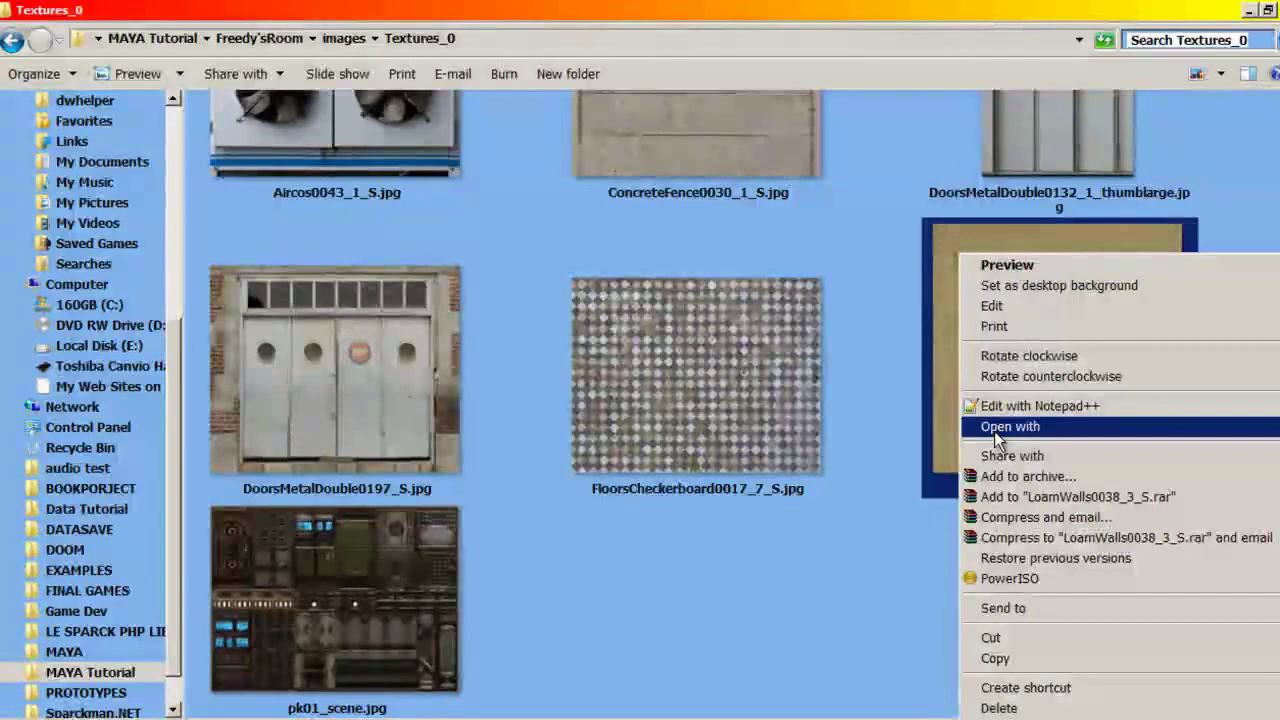
mouse_move(996, 434)
click(917, 427)
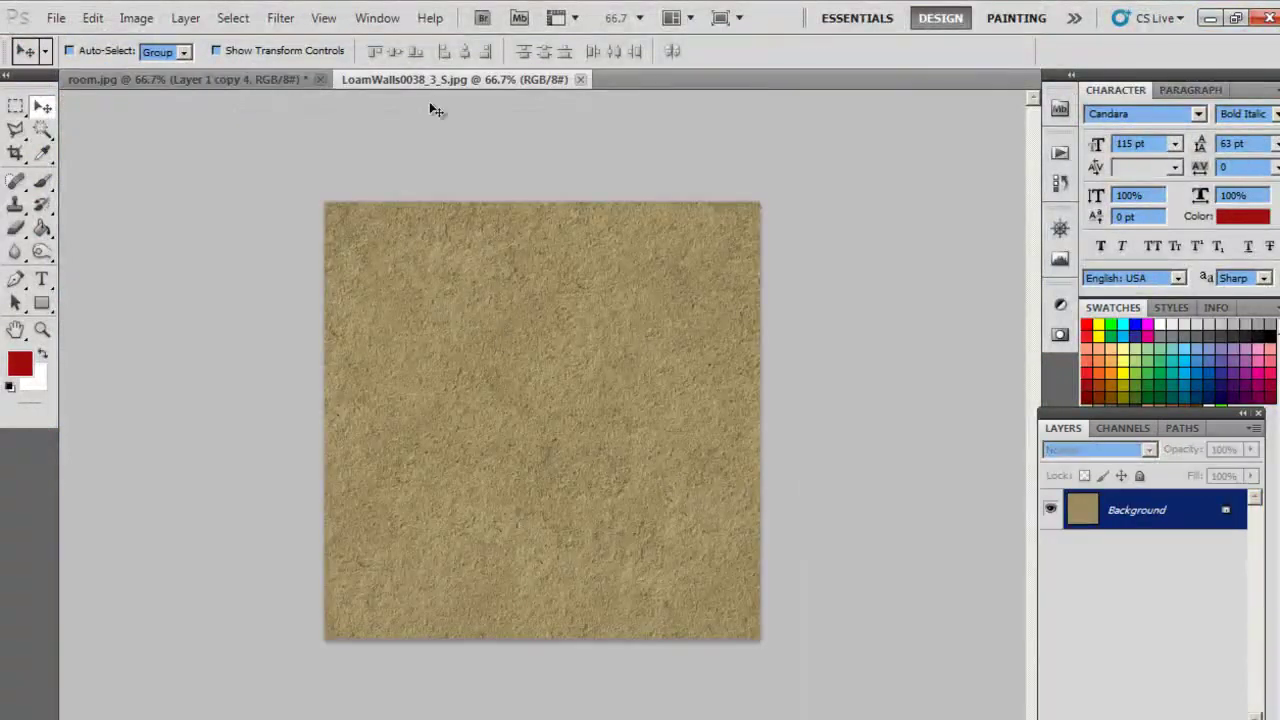
- Copy the loam wall texture into room.jpg as a new layer and close the texture file
drag(447, 79, 807, 303)
drag(851, 449, 591, 497)
click(1105, 304)
- Position the loam wall layer over the third and fourth tall UV strips, flush beside the checkerboard strip
mouse_move(644, 420)
mouse_down()
mouse_move(769, 418)
mouse_move(624, 415)
mouse_up()
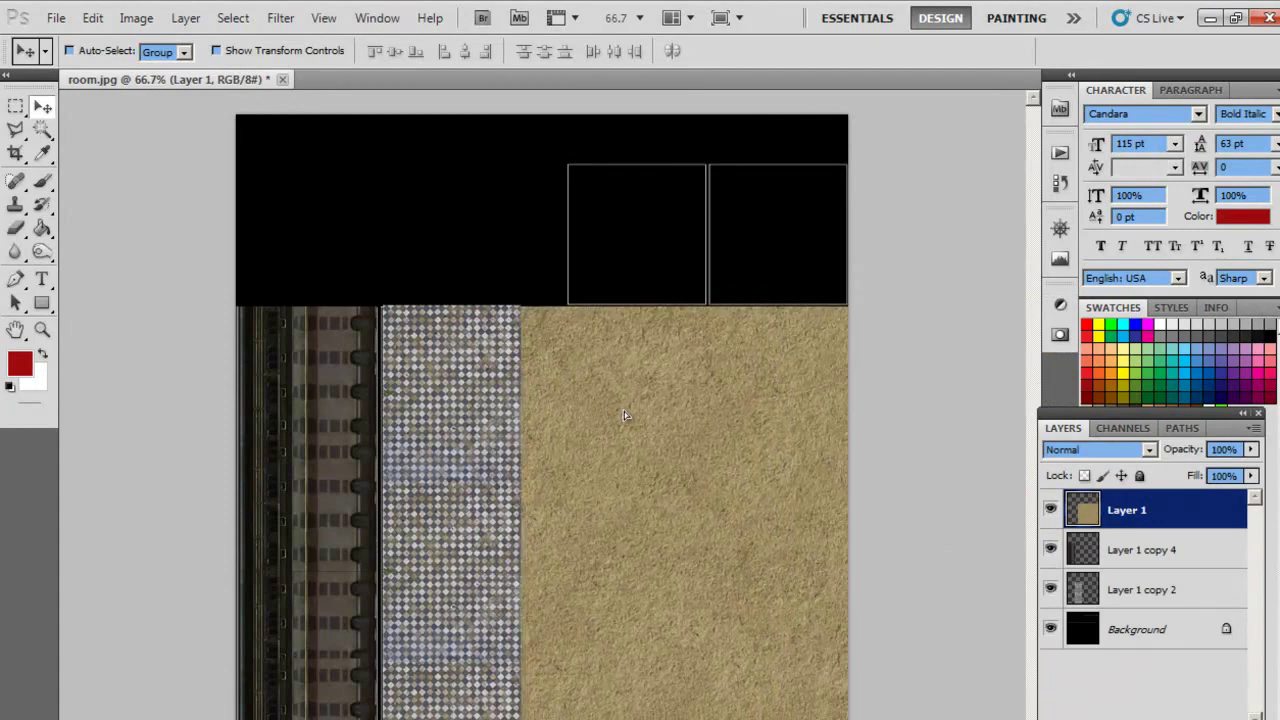
key(Up)
key(Up)
key(Right)
key(Right)
key(Right)
key(Right)
- Duplicate the loam texture to cover the remaining strips and the two square UV shells, and merge the loam layers
alt+drag(660, 530, 691, 256)
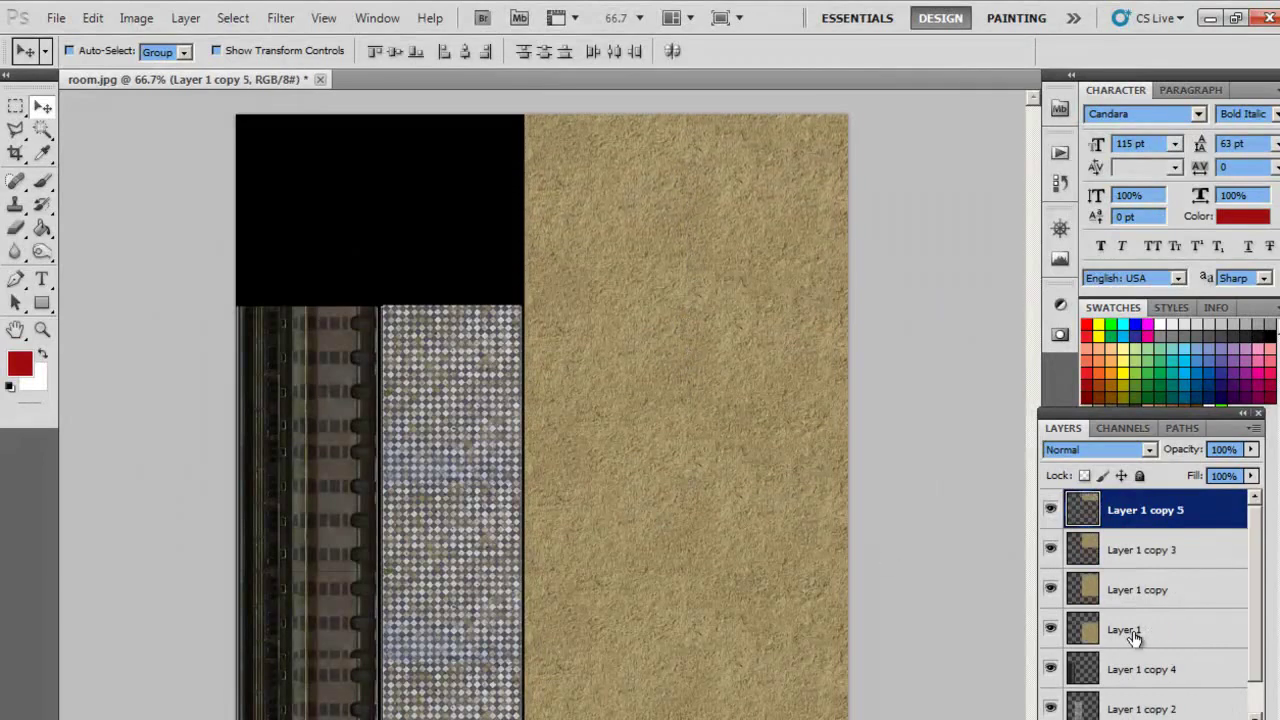
shift+click(1128, 630)
key(ctrl+e)
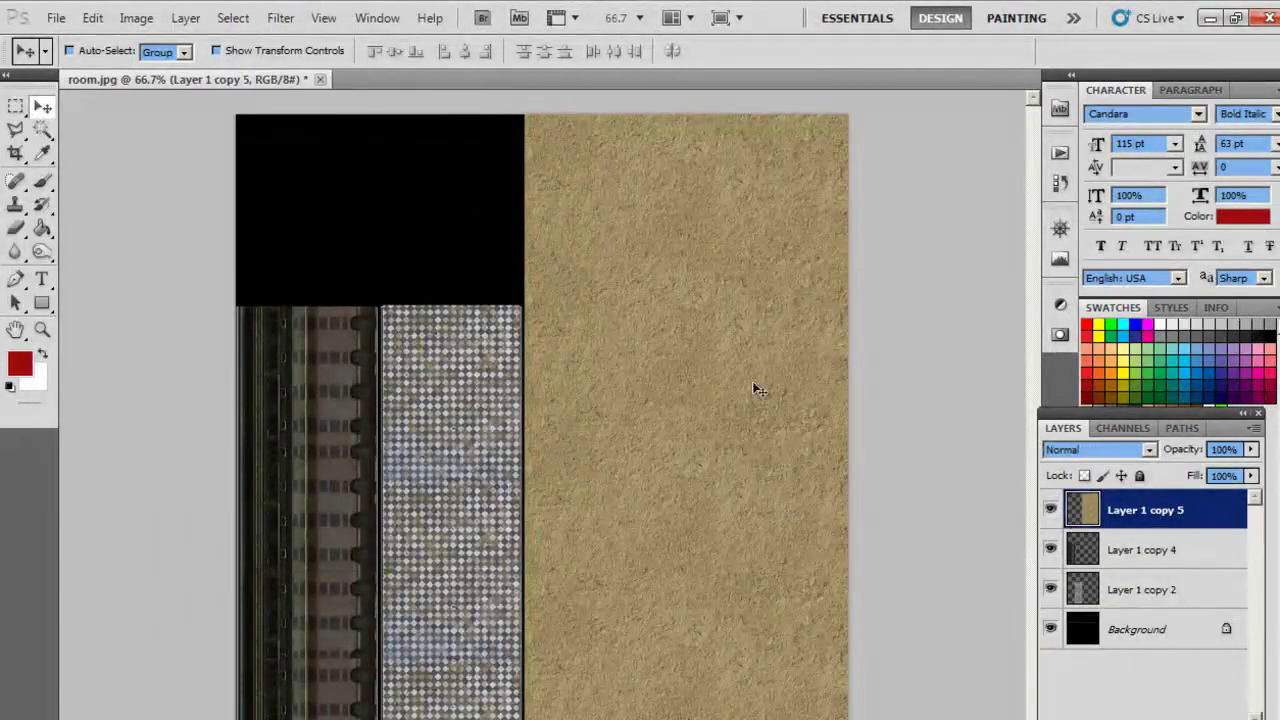
- Lower the loam wall layer's saturation with a Hue/Saturation adjustment until it is greyish beige
click(140, 19)
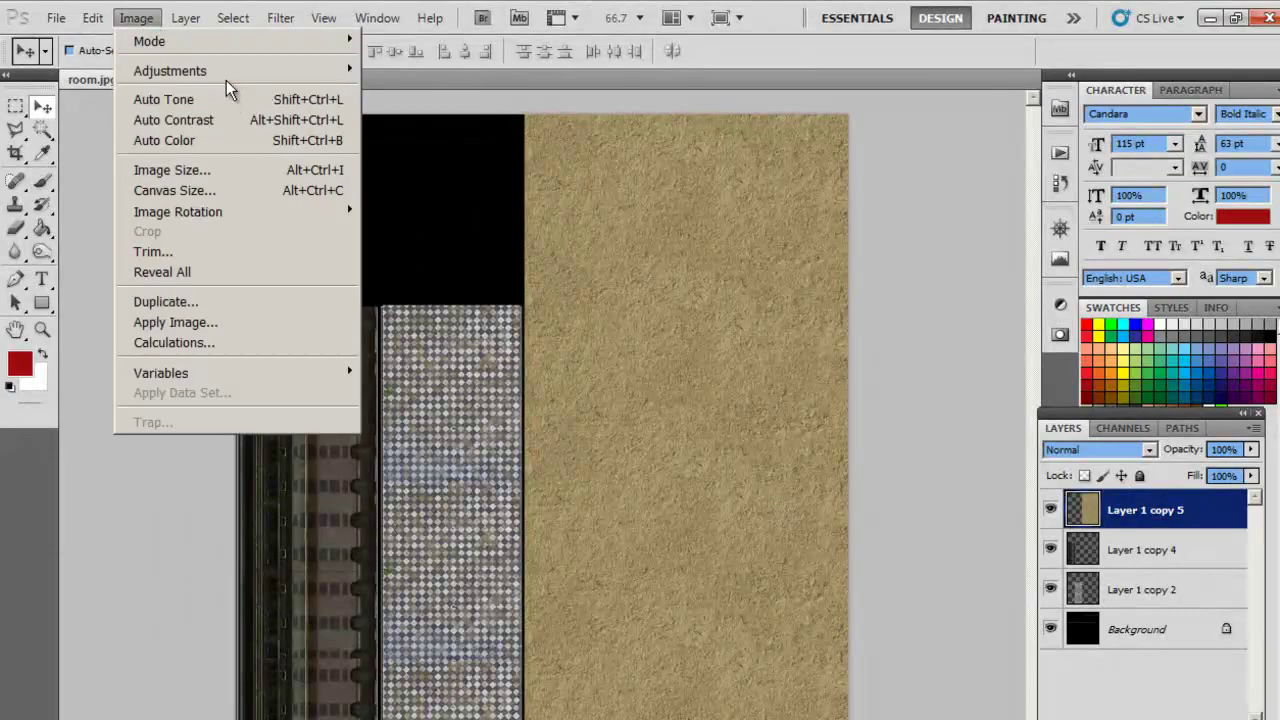
mouse_move(226, 74)
click(430, 180)
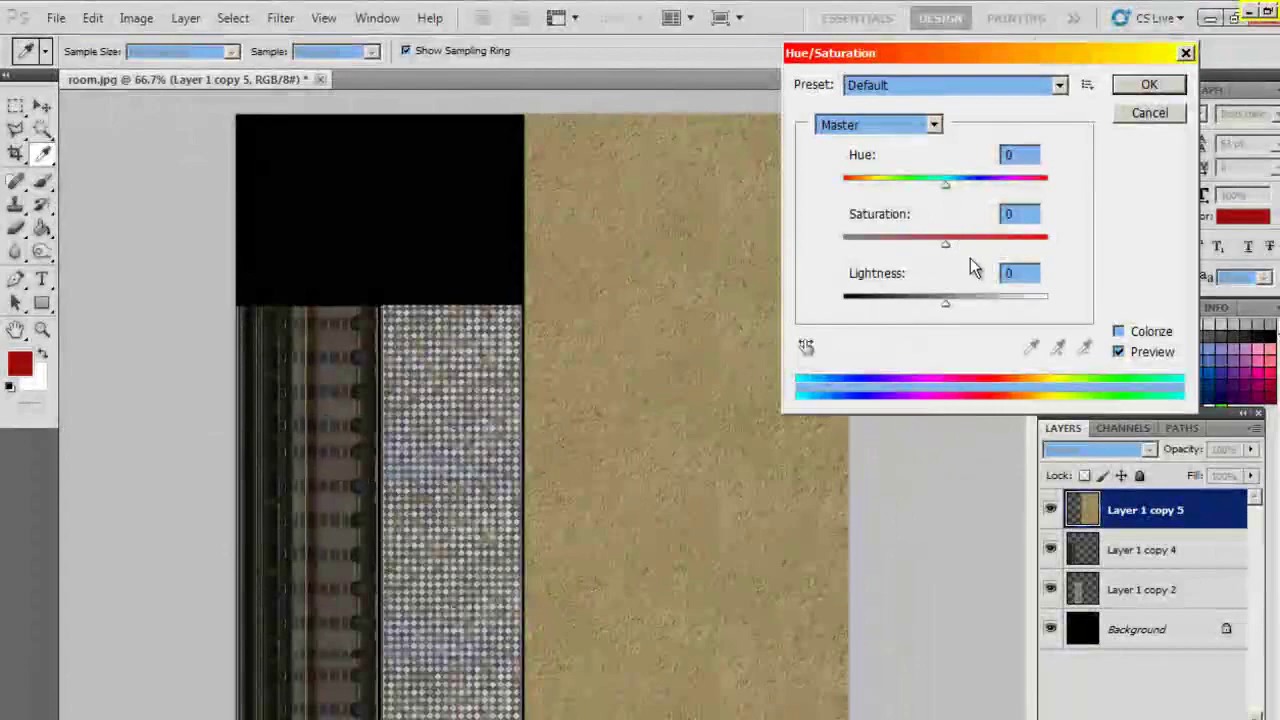
drag(947, 241, 879, 240)
click(1149, 86)
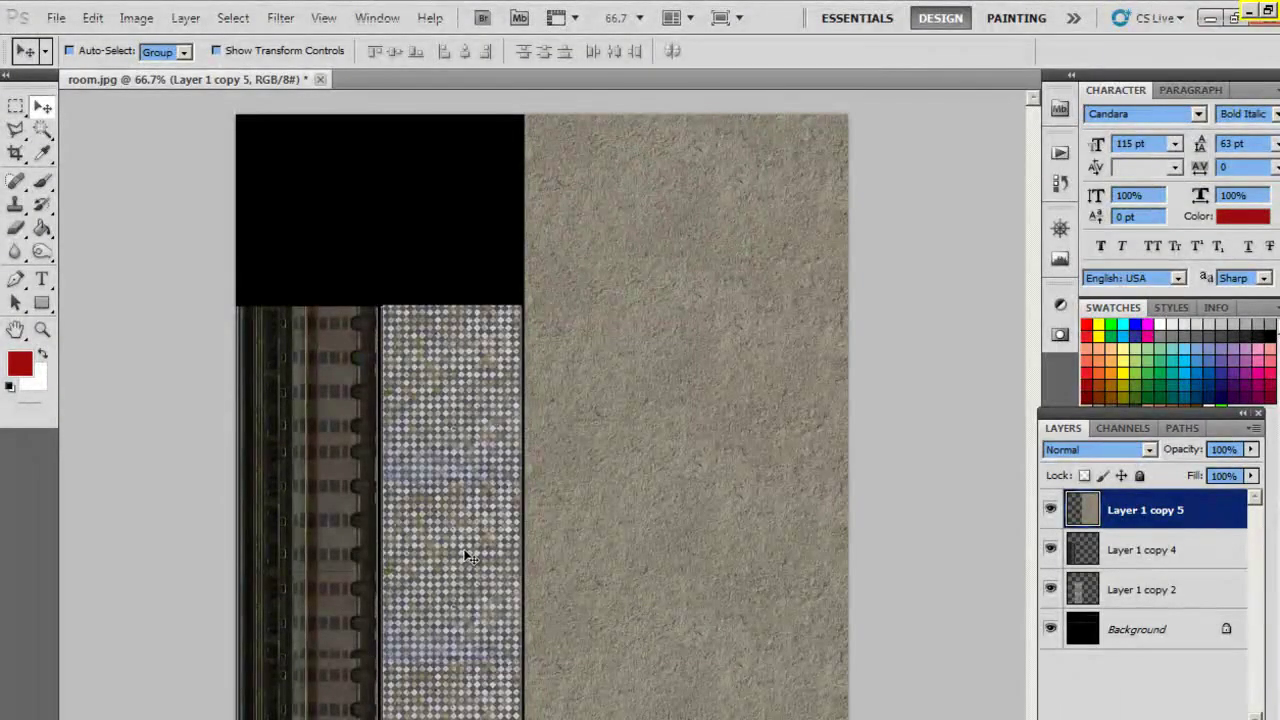
- Merge the loam, panel and checkerboard layers into a single layer above the background
key(z)
click(474, 548)
drag(480, 545, 593, 508)
drag(535, 595, 530, 535)
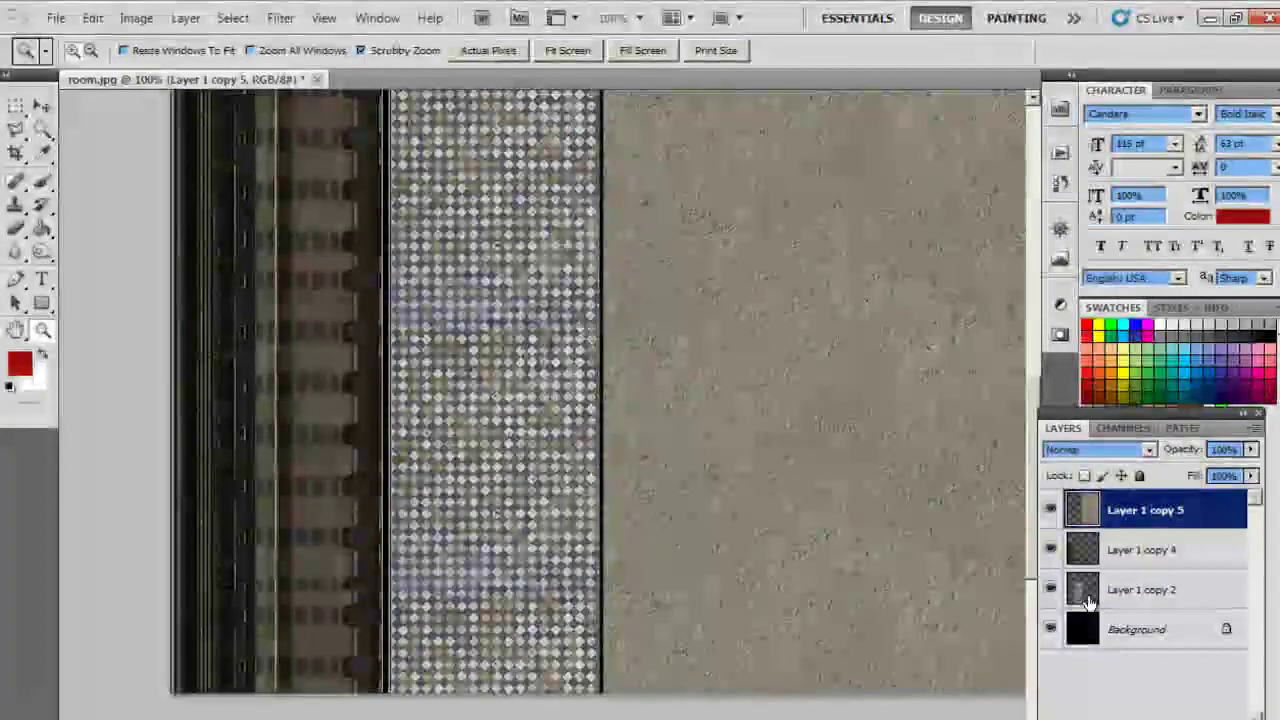
shift+click(1118, 597)
key(ctrl+e)
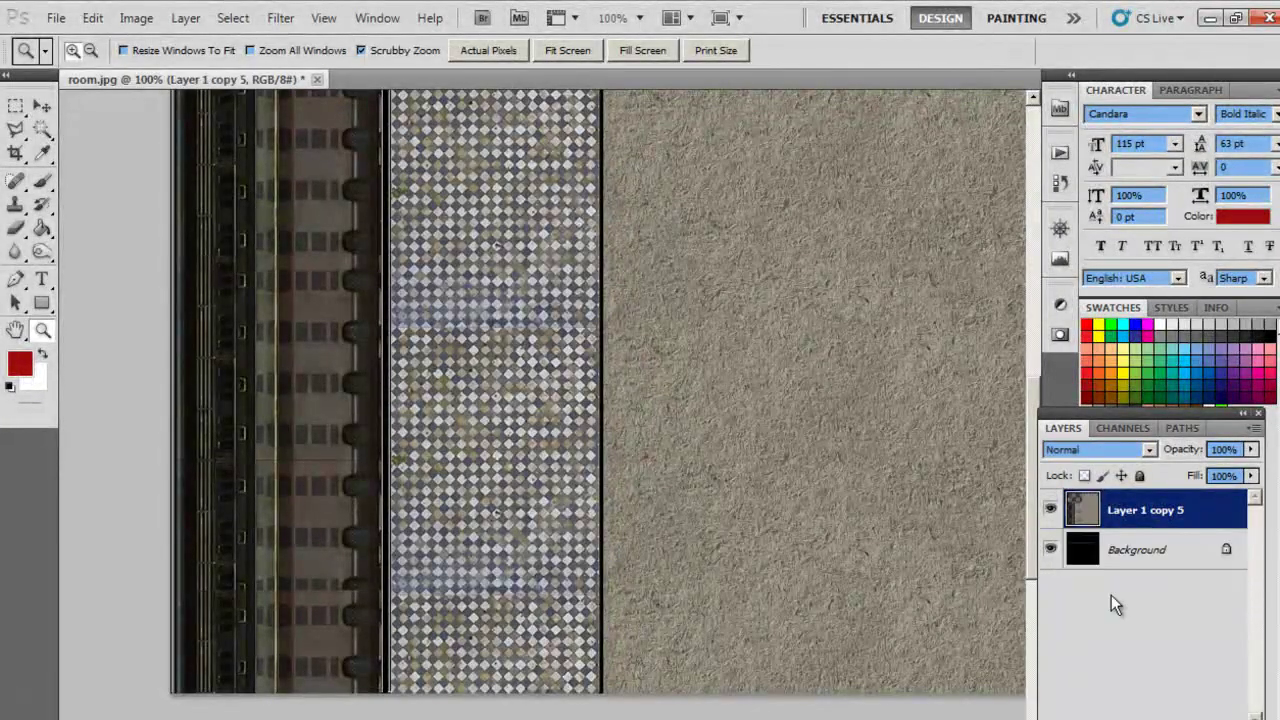
- Paint irregular red blood stains across the checkerboard strip with the Brush tool at 58% opacity
click(42, 181)
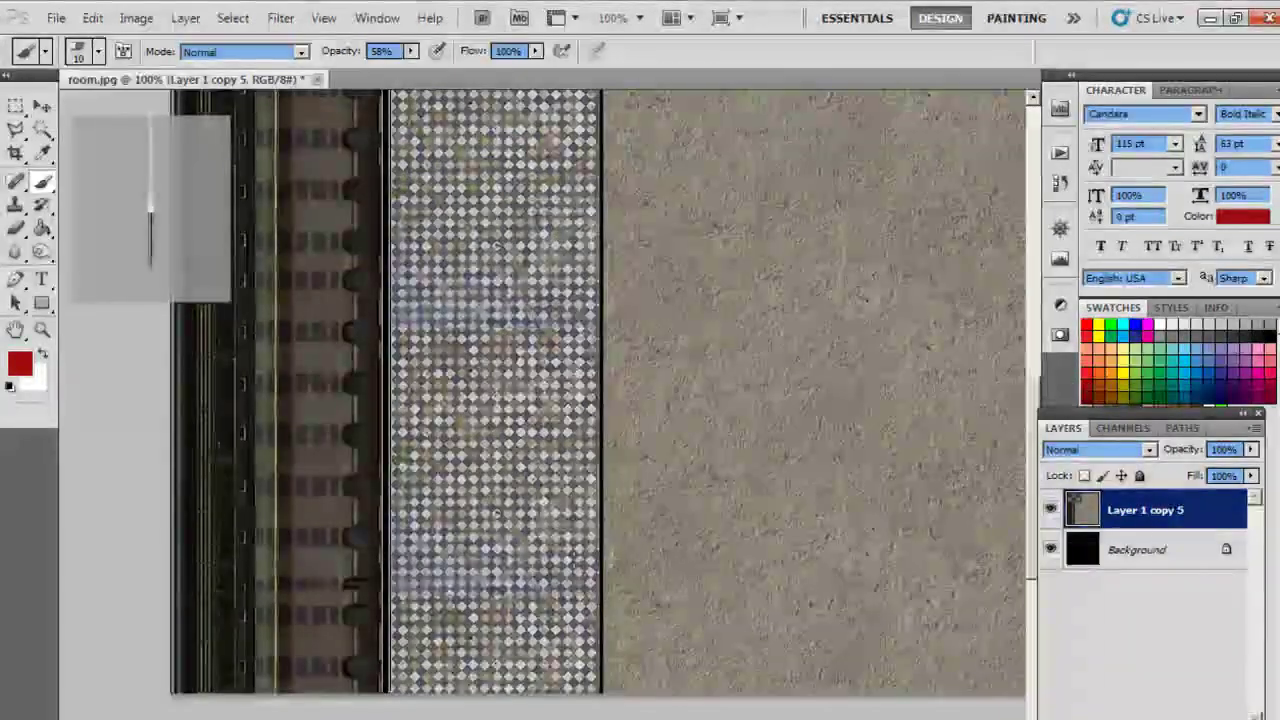
key(z)
click(528, 590)
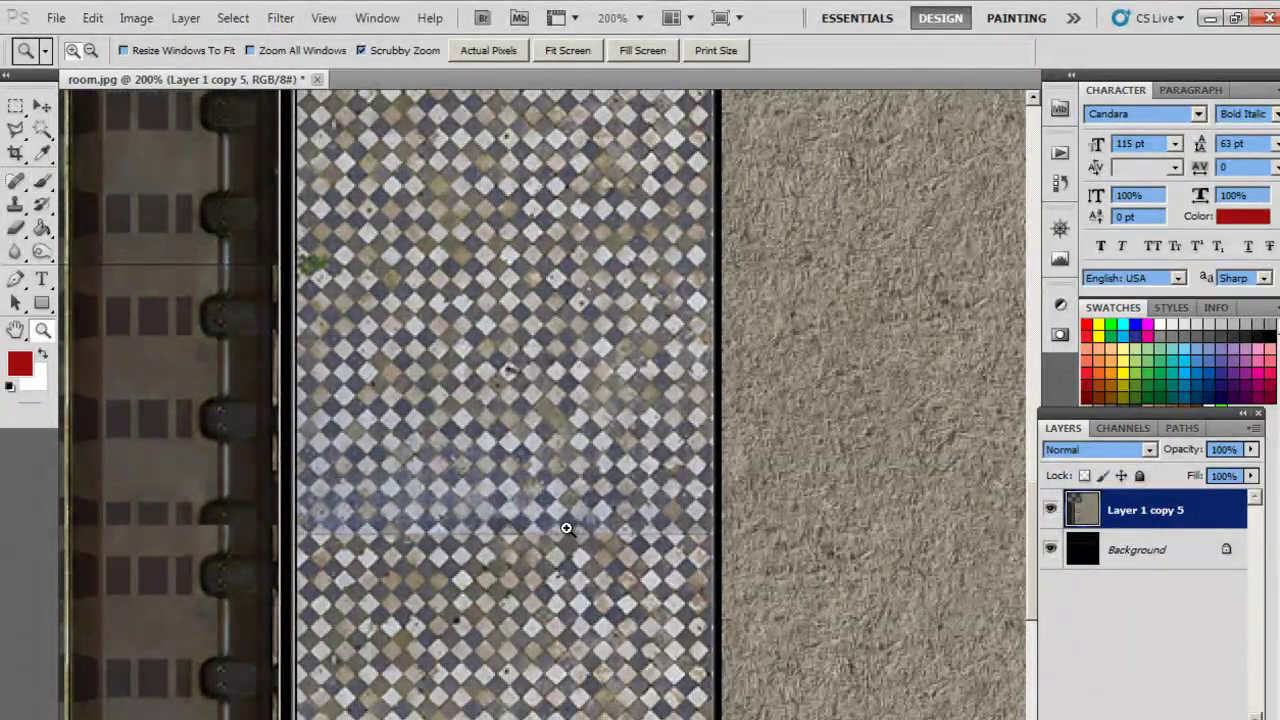
key(b)
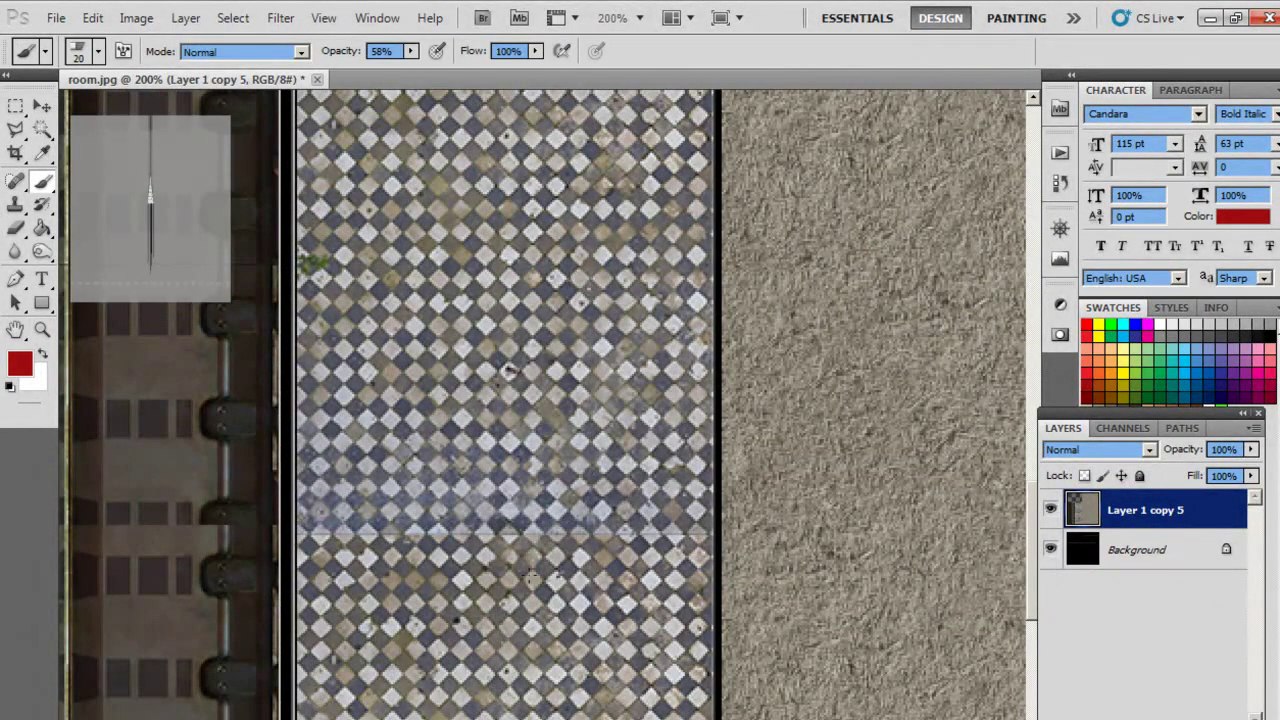
mouse_move(545, 598)
mouse_down()
mouse_move(538, 640)
mouse_move(525, 615)
mouse_up()
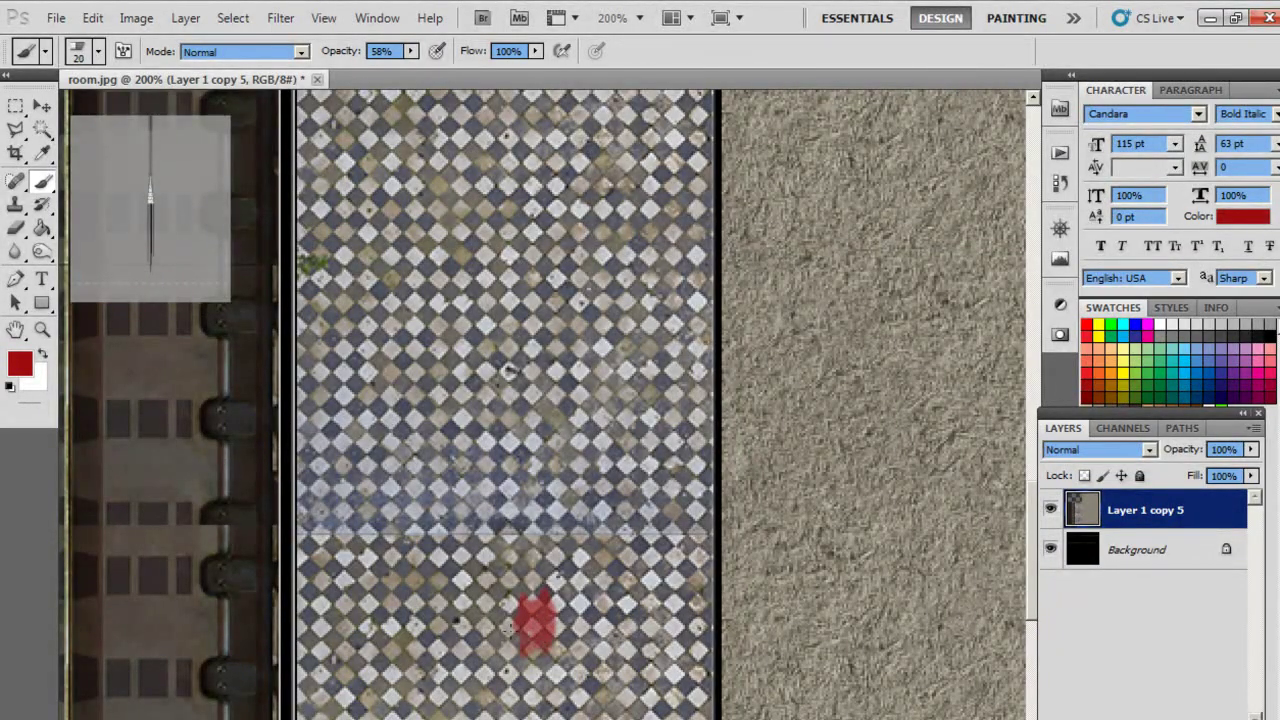
mouse_move(560, 610)
mouse_down()
mouse_move(547, 620)
mouse_move(566, 606)
mouse_move(565, 620)
mouse_up()
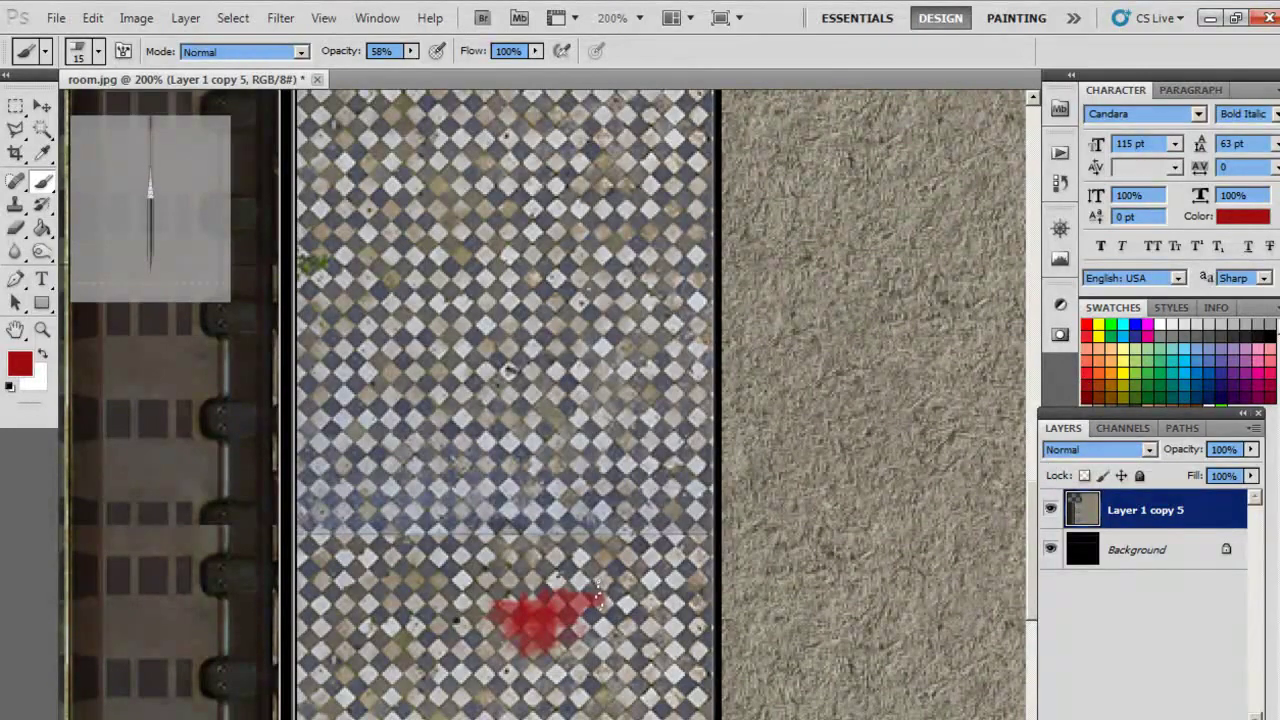
mouse_move(597, 598)
mouse_down()
mouse_move(626, 584)
mouse_move(580, 600)
mouse_up()
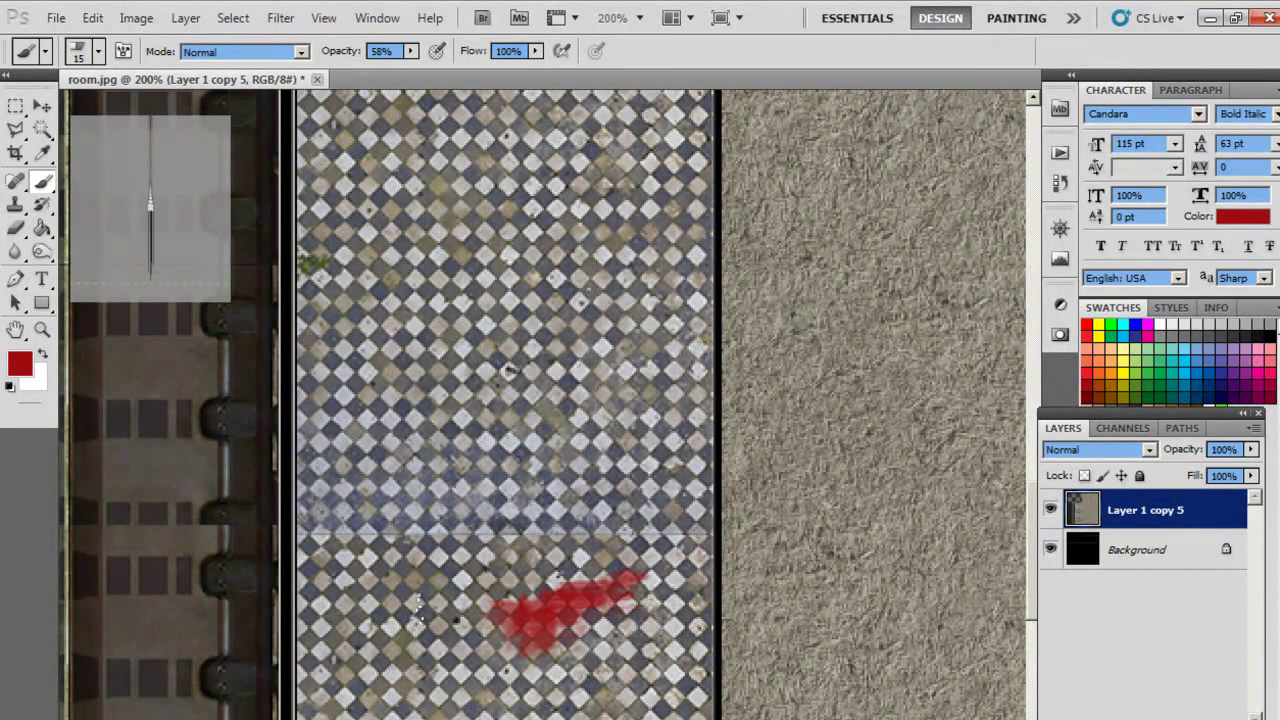
drag(390, 603, 370, 592)
mouse_move(576, 484)
mouse_down()
mouse_move(600, 472)
mouse_move(702, 478)
mouse_up()
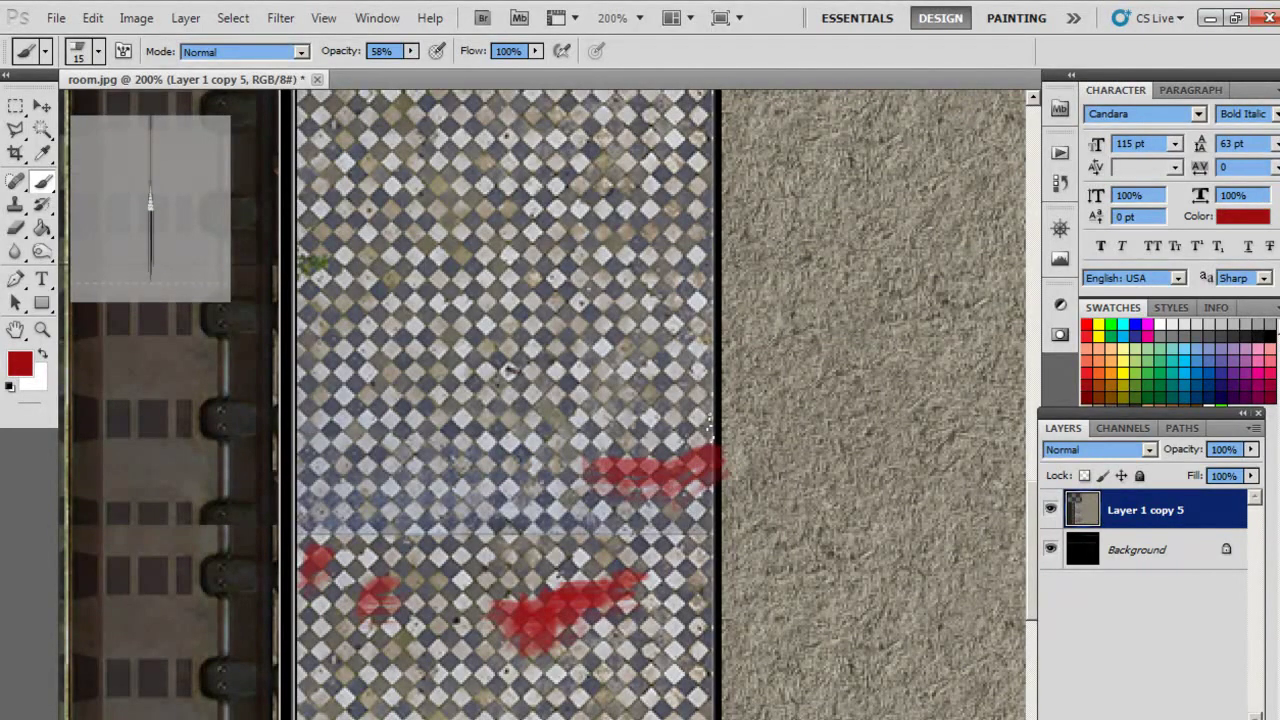
drag(709, 428, 720, 400)
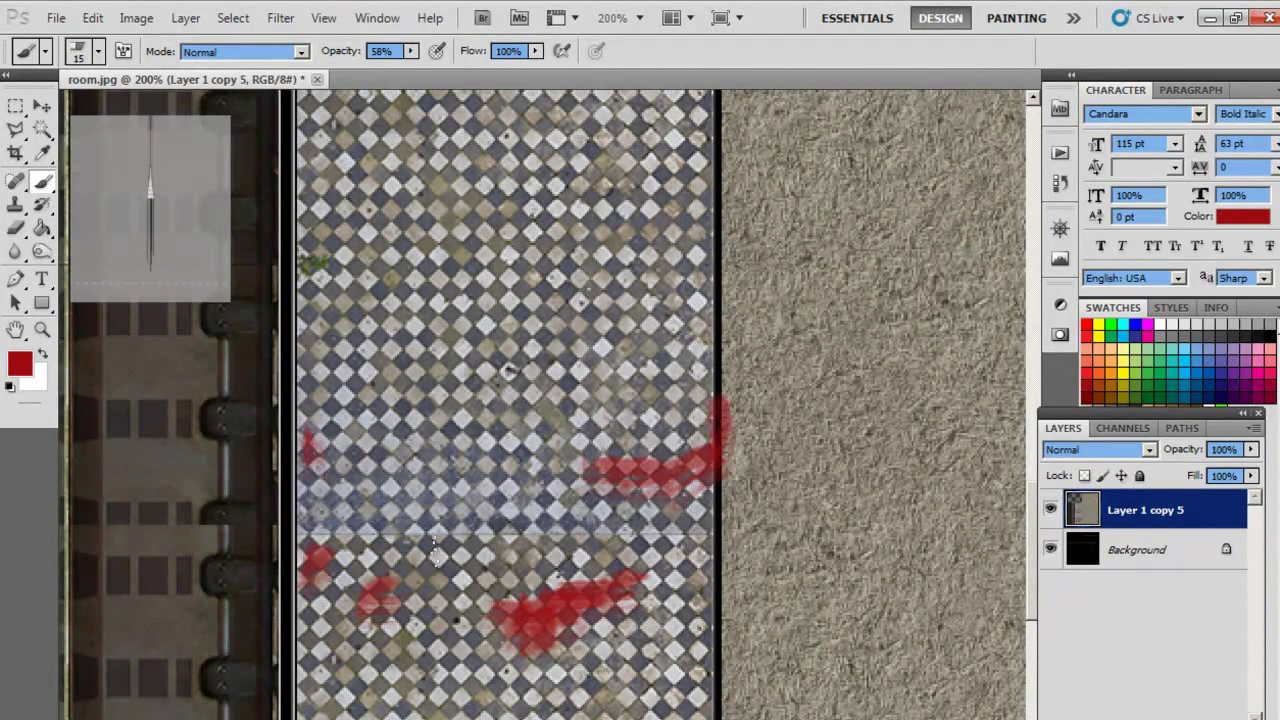
mouse_move(460, 250)
mouse_down()
mouse_move(490, 455)
mouse_move(444, 422)
mouse_up()
- Paint red blood smears on the lower part of the dark metal panel strip
drag(560, 658, 571, 532)
mouse_move(517, 473)
mouse_down()
mouse_move(526, 440)
mouse_move(523, 466)
mouse_up()
drag(467, 498, 671, 485)
drag(454, 532, 460, 500)
mouse_move(408, 480)
mouse_down()
mouse_move(382, 568)
mouse_move(466, 509)
mouse_move(473, 472)
mouse_up()
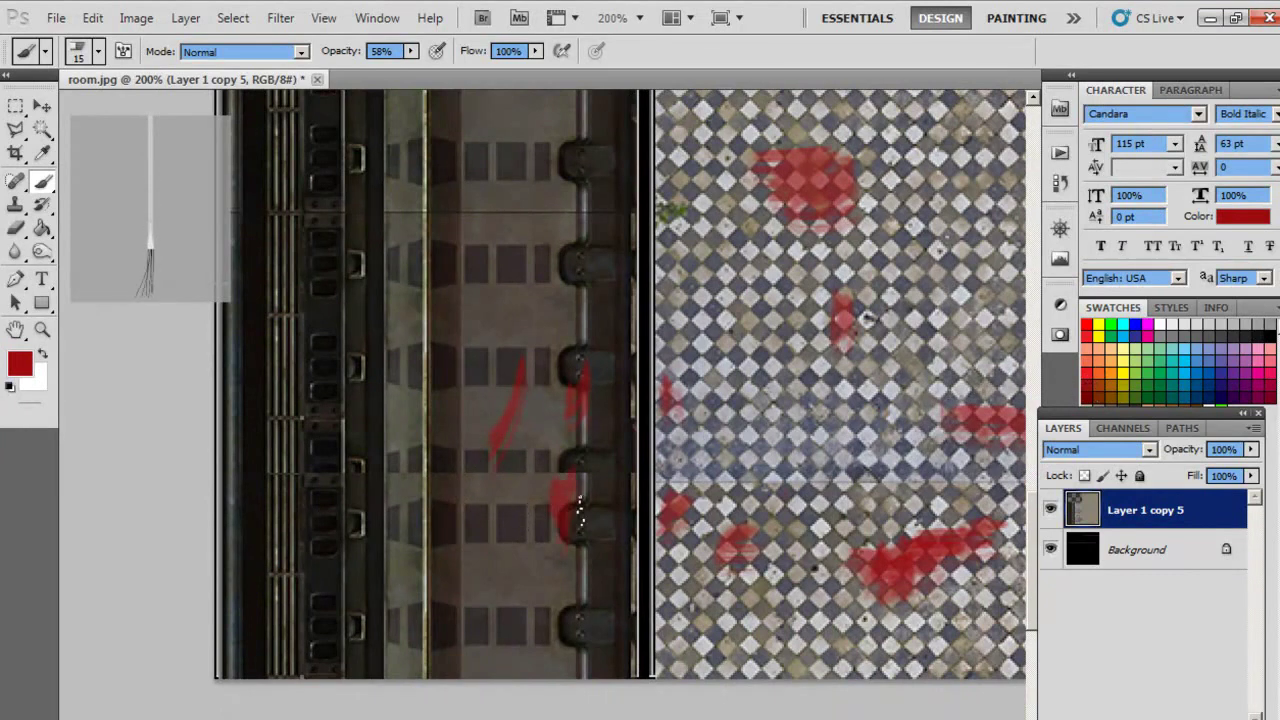
drag(295, 588, 277, 537)
drag(252, 425, 265, 508)
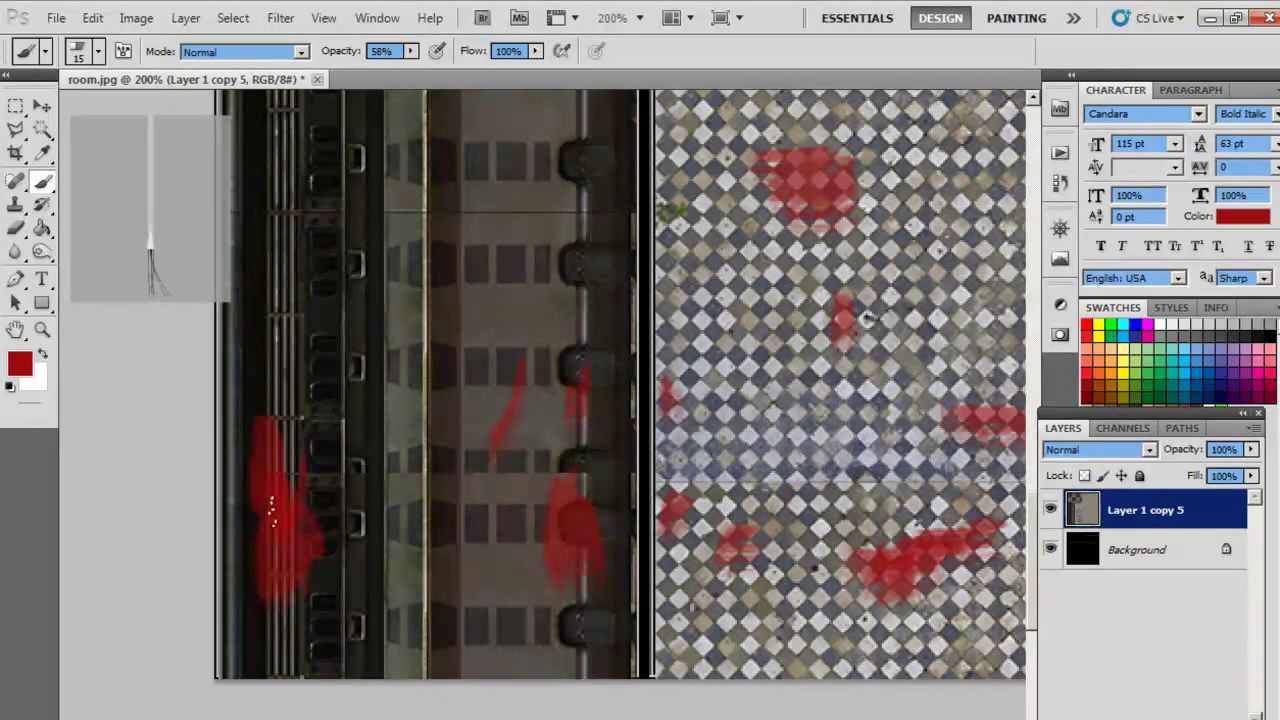
- Paint darker red streaks higher up on the metal panel strip using the dark red swatch
click(1091, 394)
drag(410, 306, 422, 391)
mouse_move(438, 232)
mouse_down()
mouse_move(432, 412)
mouse_move(476, 428)
mouse_move(497, 285)
mouse_up()
drag(536, 246, 565, 532)
drag(560, 550, 589, 335)
drag(436, 284, 386, 232)
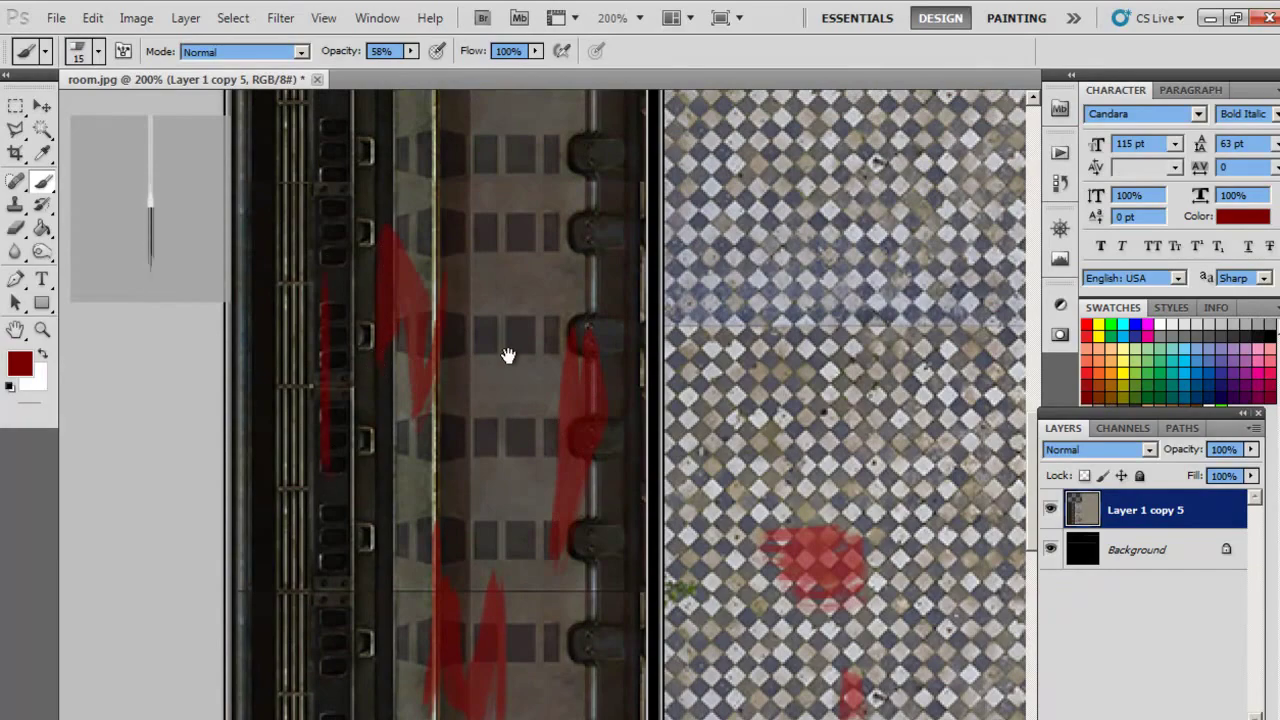
- Add thin dark red scratch strokes to the upper part of the checkerboard strip
drag(518, 335, 293, 500)
drag(712, 338, 690, 405)
drag(665, 468, 605, 533)
drag(632, 325, 608, 370)
drag(783, 430, 780, 595)
drag(831, 393, 815, 496)
- Paint dark red slashes, a V-shaped mark and a short horizontal bar on the beige wall texture
mouse_move(917, 478)
mouse_down()
mouse_move(631, 443)
mouse_move(595, 412)
mouse_up()
mouse_move(697, 540)
mouse_down()
mouse_move(694, 466)
mouse_move(609, 380)
mouse_up()
drag(615, 588, 758, 568)
drag(706, 425, 795, 385)
drag(727, 320, 712, 410)
mouse_move(617, 465)
mouse_down()
mouse_move(609, 330)
mouse_move(631, 488)
mouse_up()
- Paint long vertical and jagged dark red streaks over the full height of the beige wall texture
mouse_move(787, 401)
mouse_down()
mouse_move(743, 449)
mouse_move(451, 536)
mouse_move(529, 536)
mouse_up()
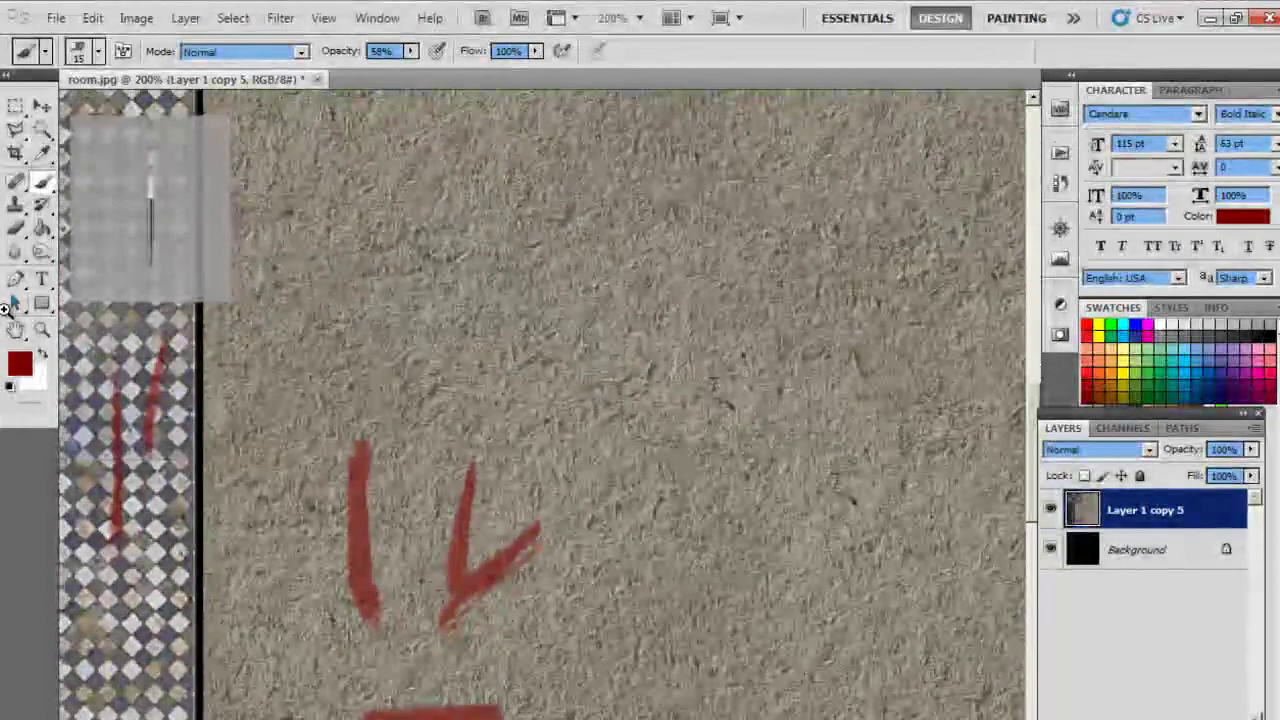
click(41, 328)
alt+click(560, 430)
alt+click(583, 429)
key(b)
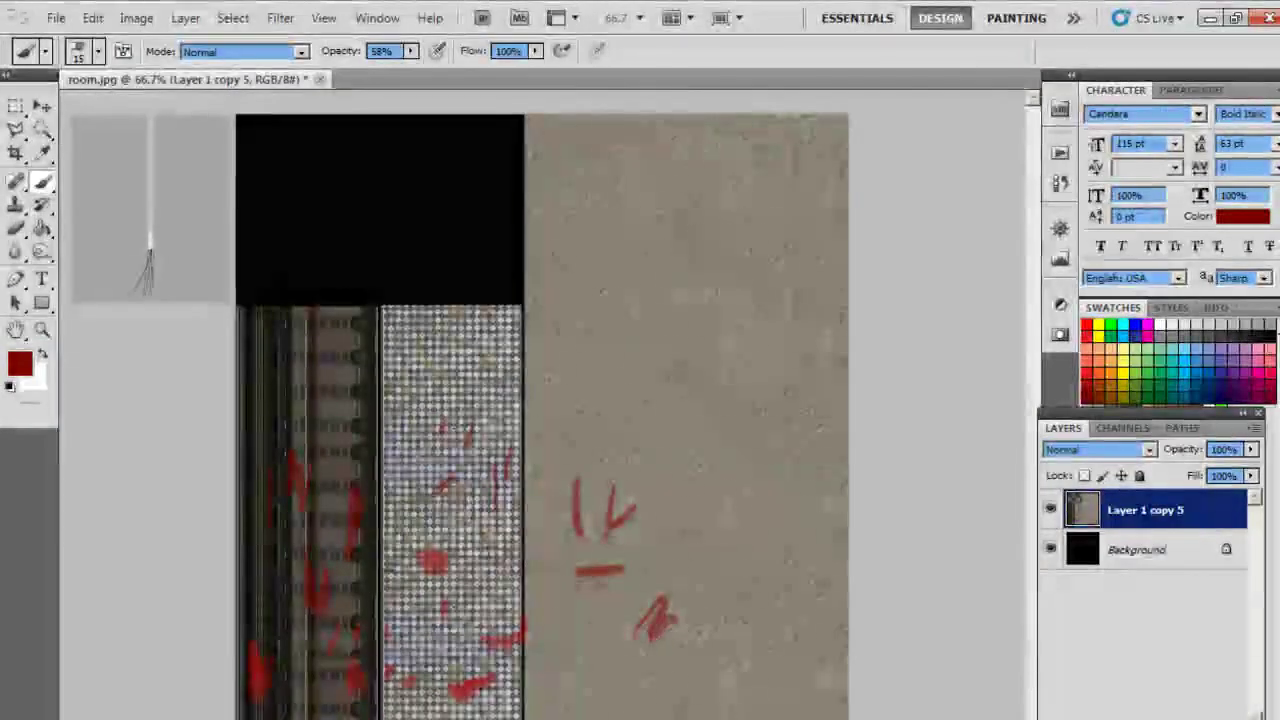
drag(672, 578, 632, 714)
drag(618, 665, 658, 365)
drag(610, 312, 580, 290)
drag(740, 342, 716, 470)
drag(692, 390, 672, 215)
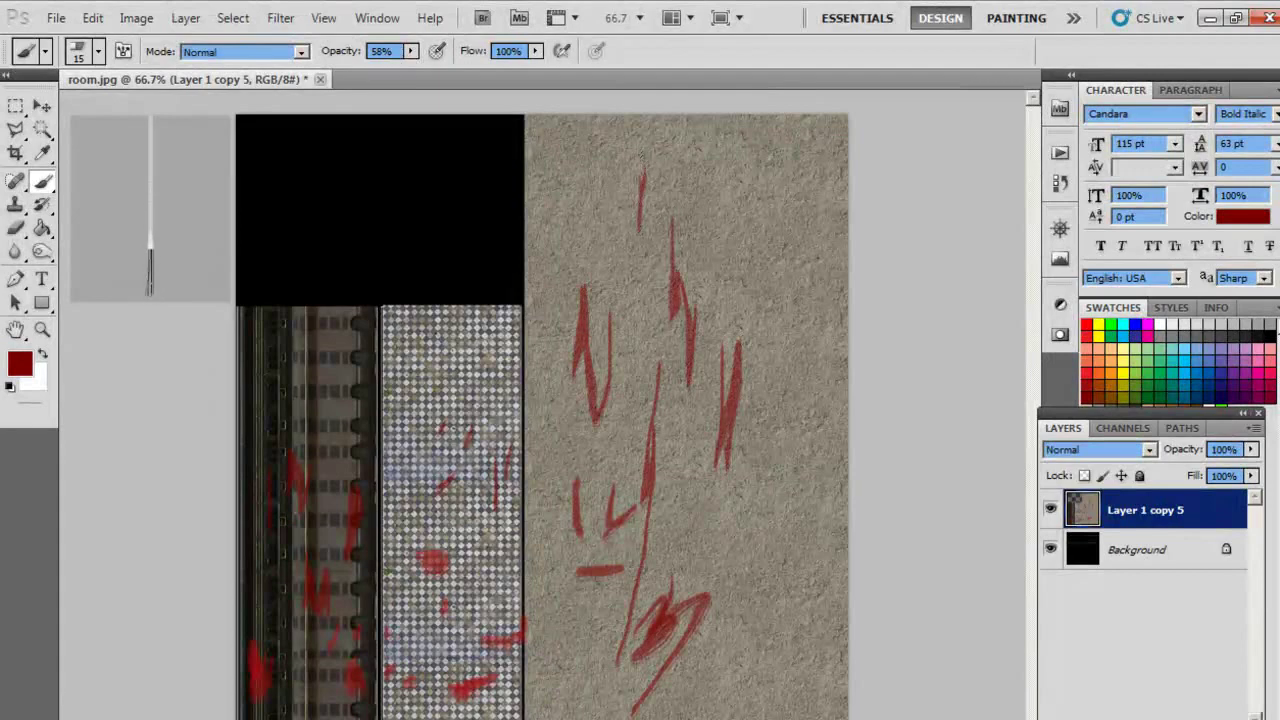
drag(741, 562, 729, 634)
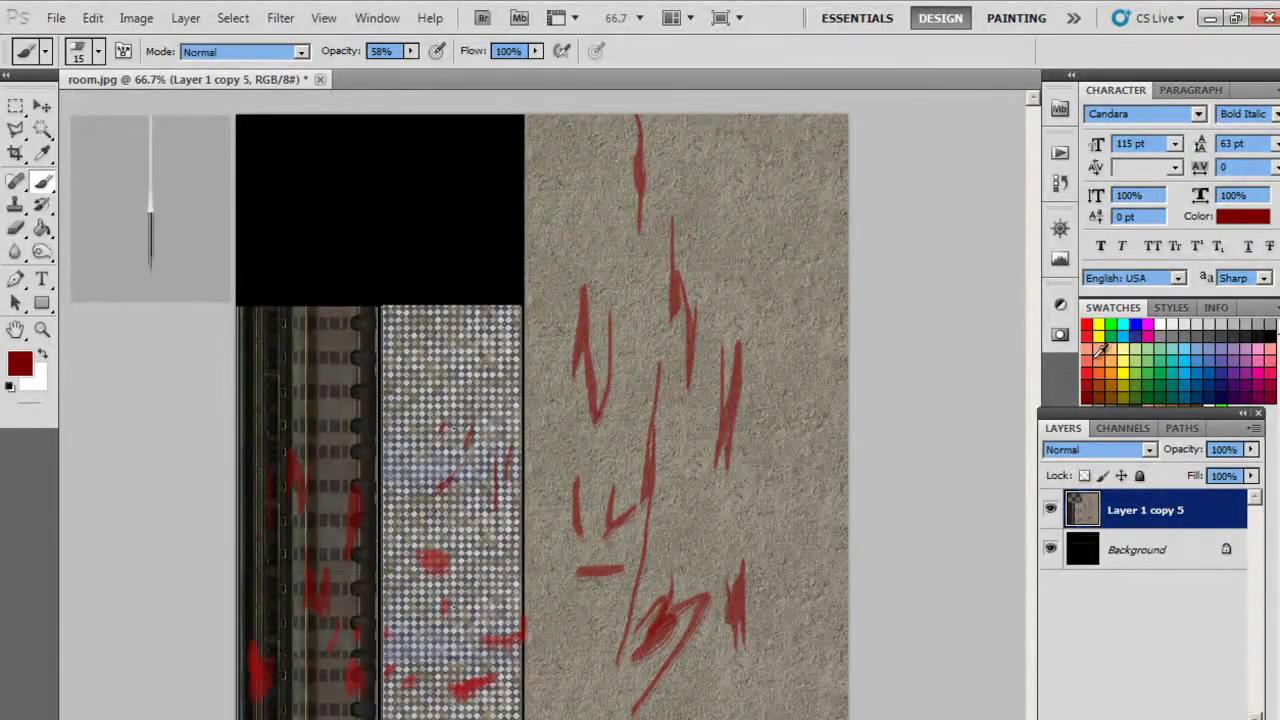
- Add bright red accents to the lower wall stains and darker red strokes, including a long horizontal line, across the beige wall
click(1087, 326)
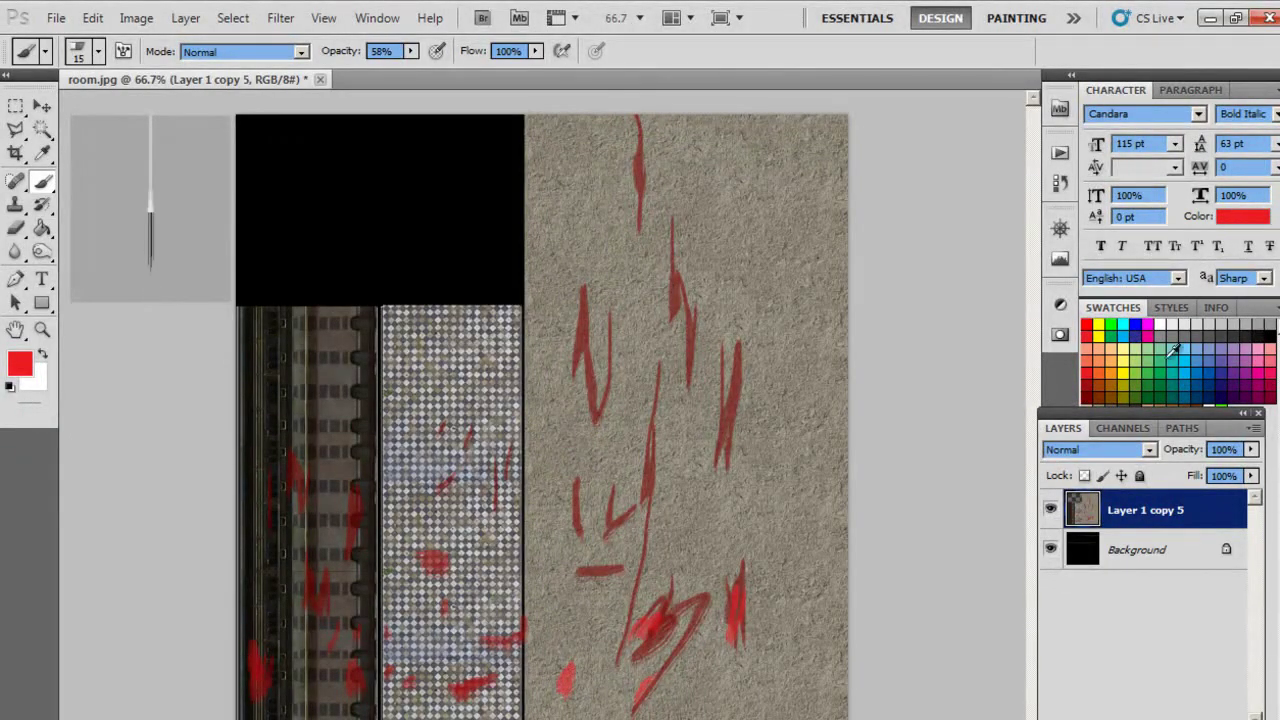
click(1086, 381)
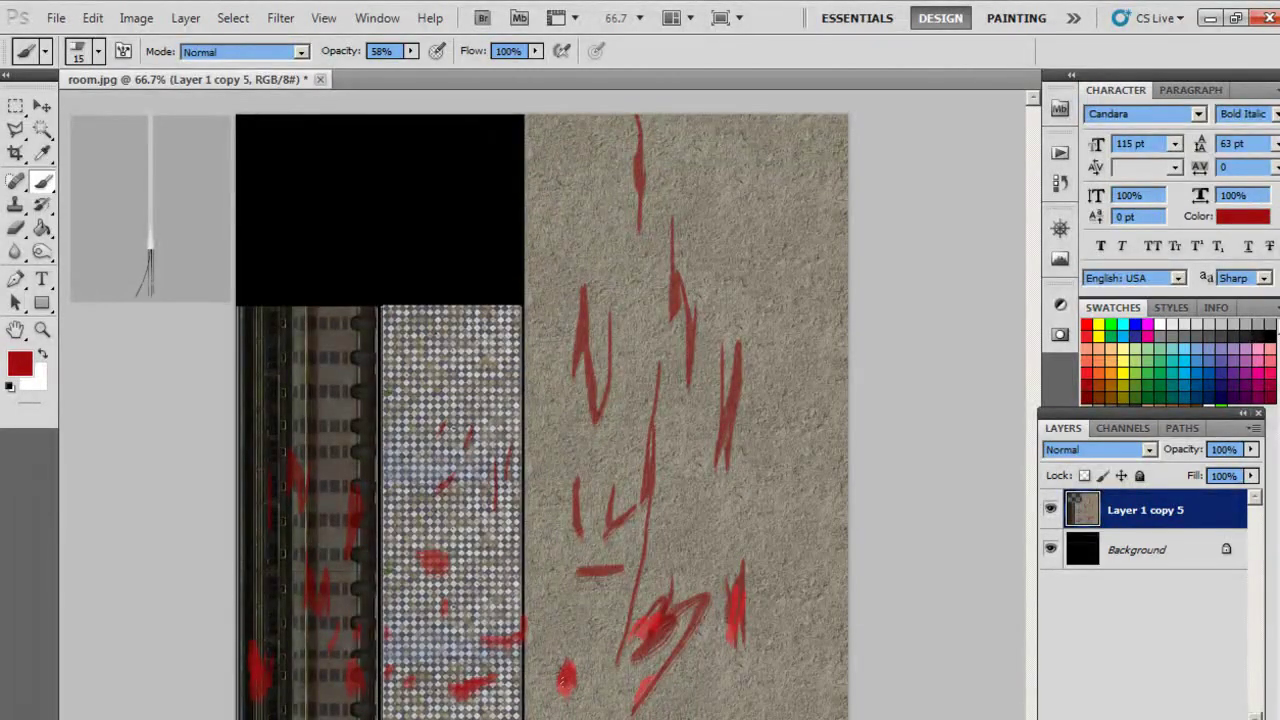
drag(538, 527, 588, 518)
drag(525, 421, 736, 420)
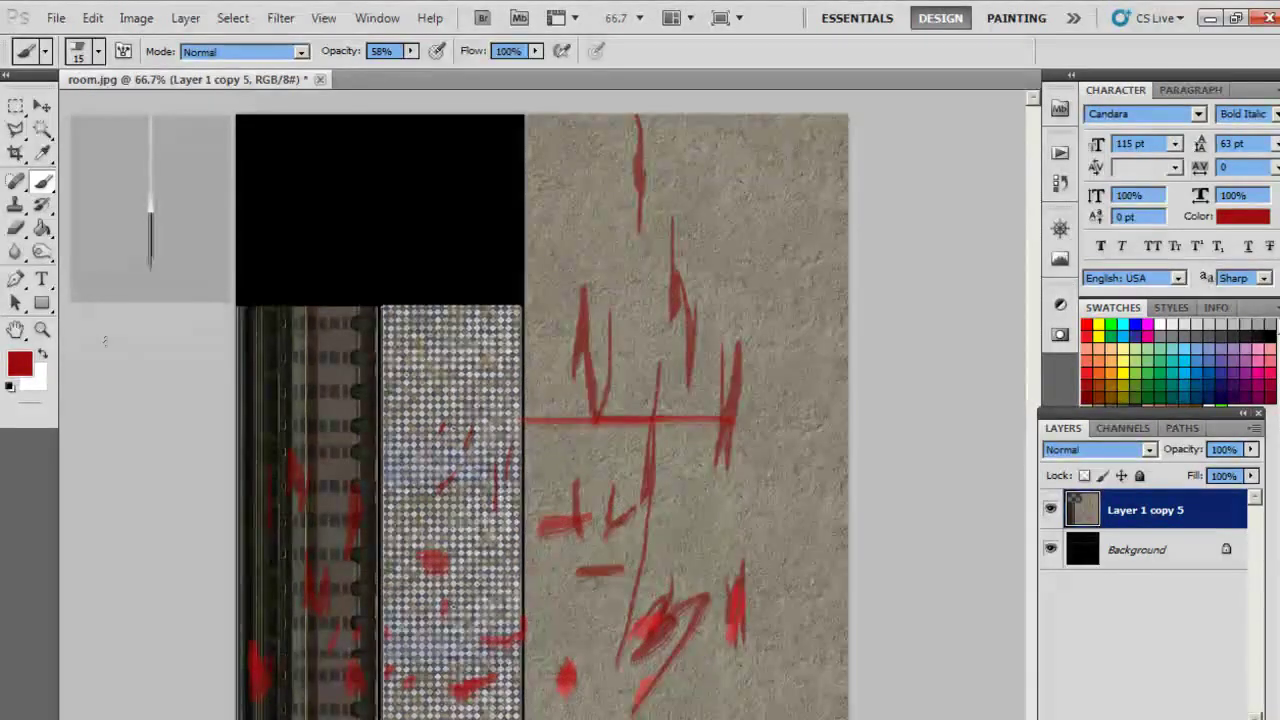
- Darken the wall, checkerboard and panel textures with grimy patches using the Burn tool on midtones
click(41, 251)
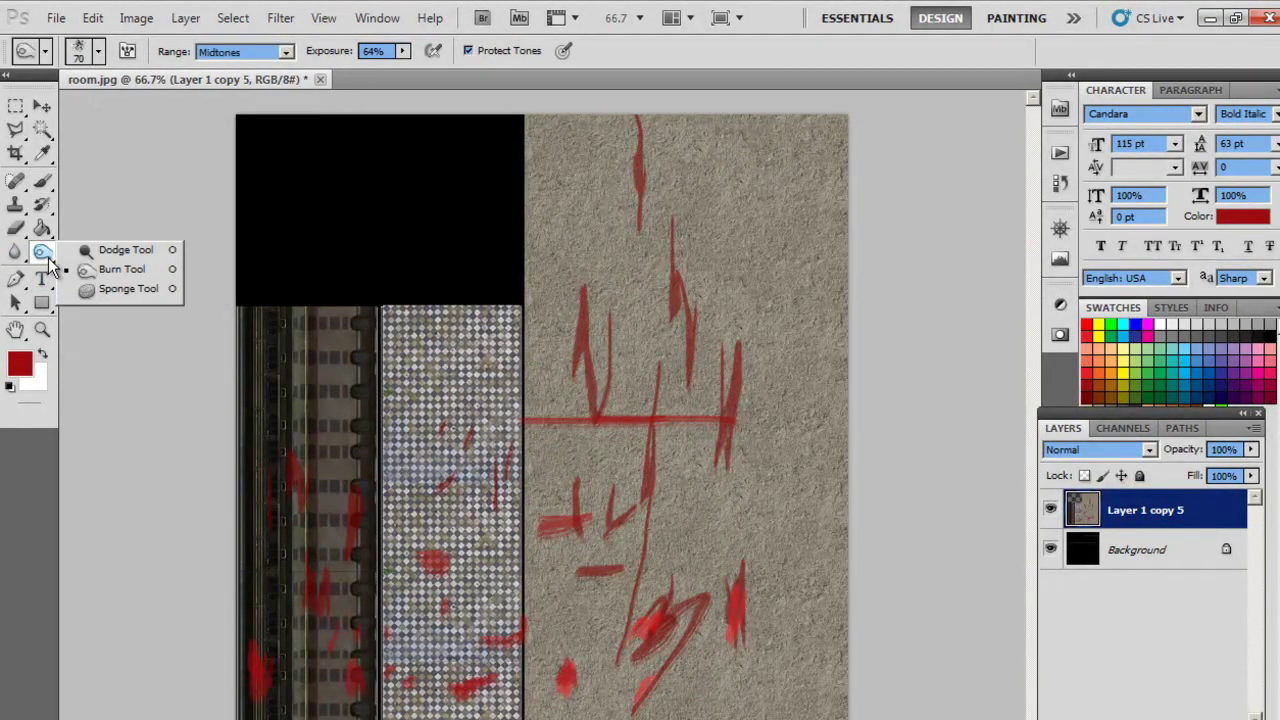
click(110, 249)
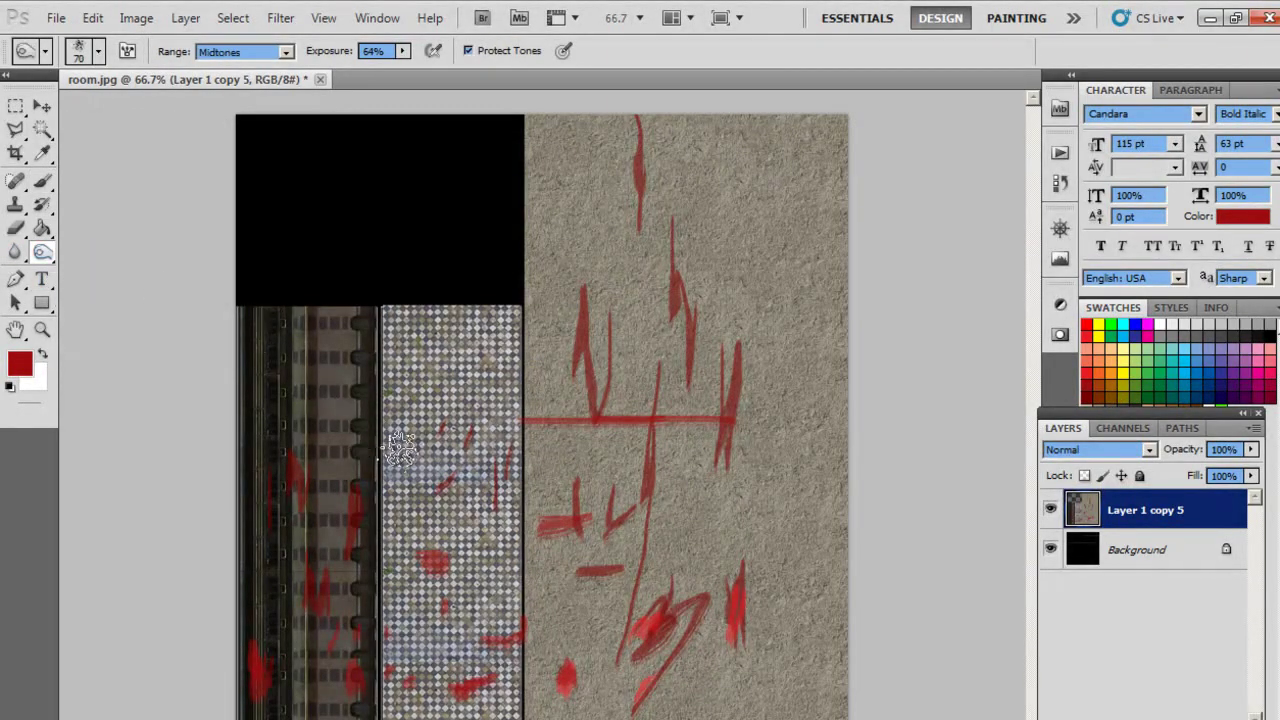
key(bracketleft)
key(bracketleft)
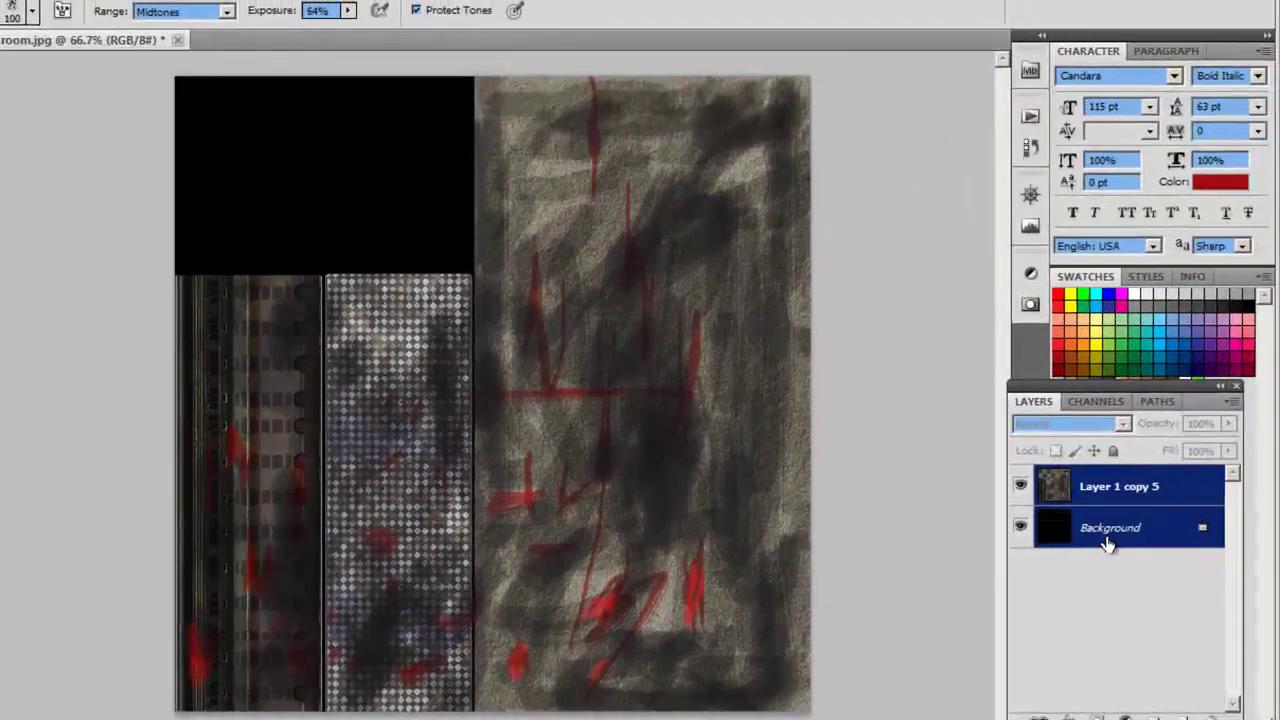
- Merge the painted layer into the background and save the texture as room.jpg in sourceimages/3dPaintTextures at maximum JPEG quality
key(ctrl+e)
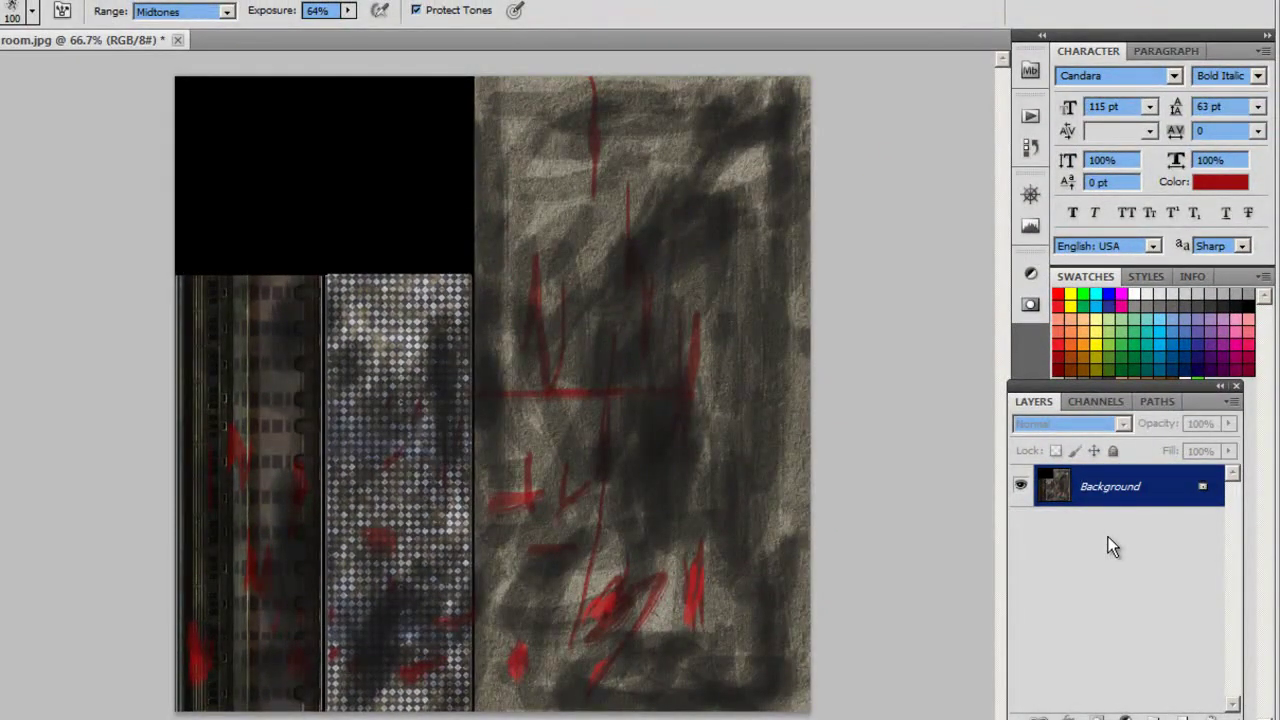
key(ctrl+shift+s)
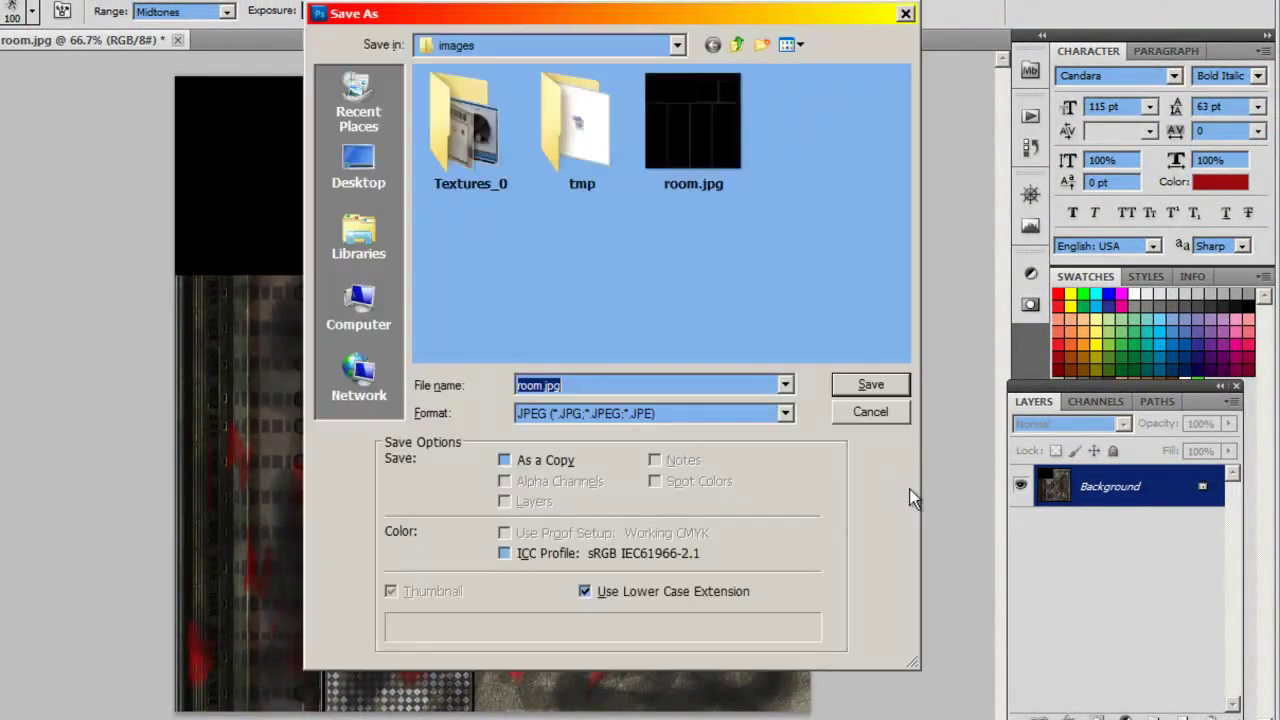
click(737, 45)
double_click(496, 323)
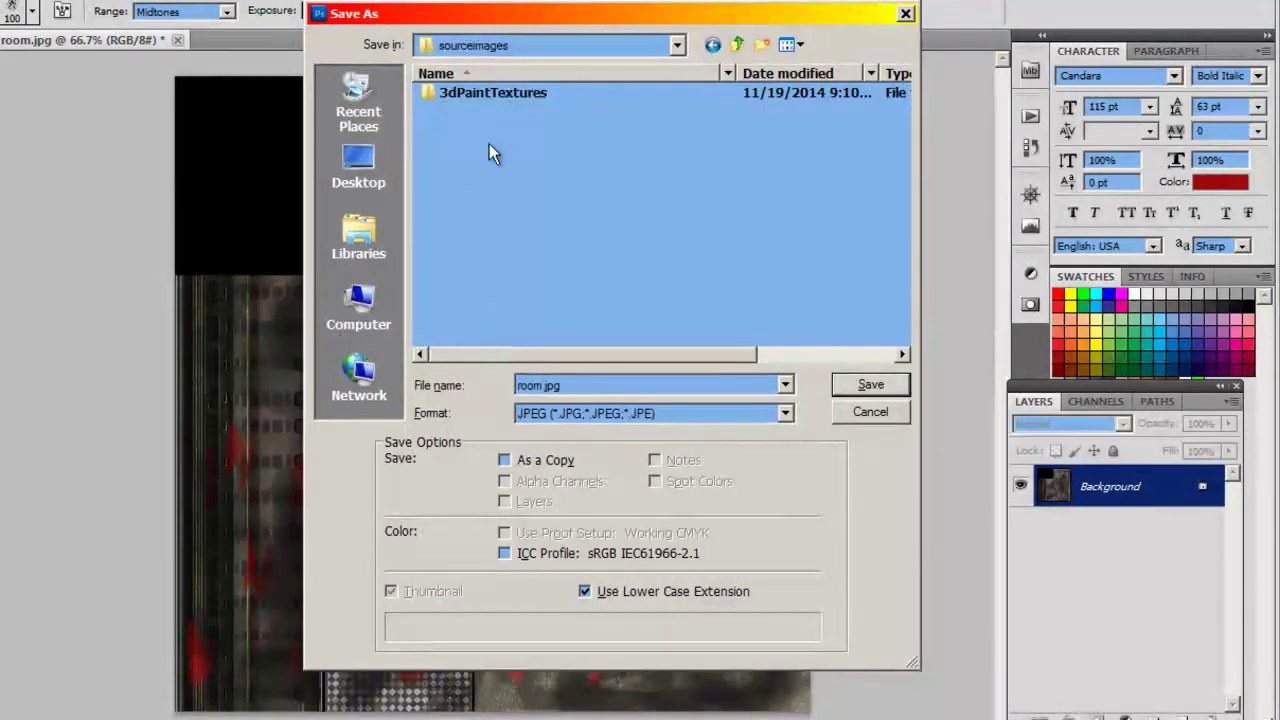
double_click(505, 96)
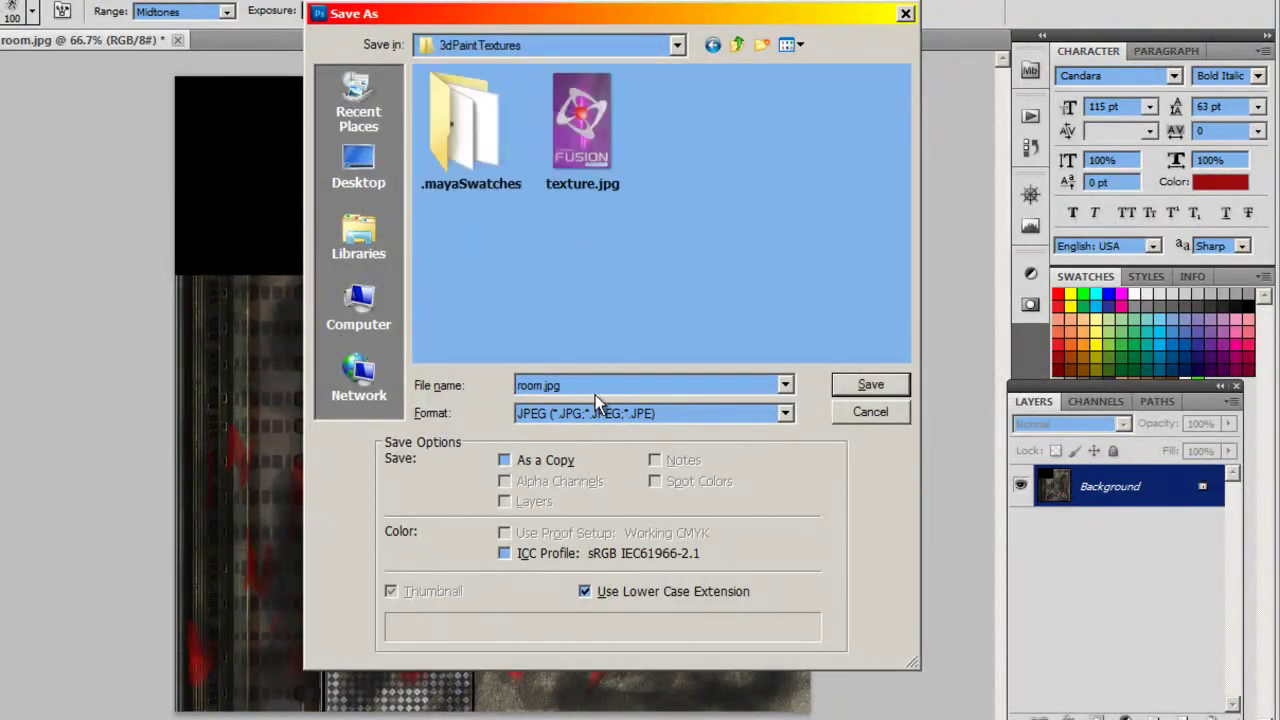
click(870, 384)
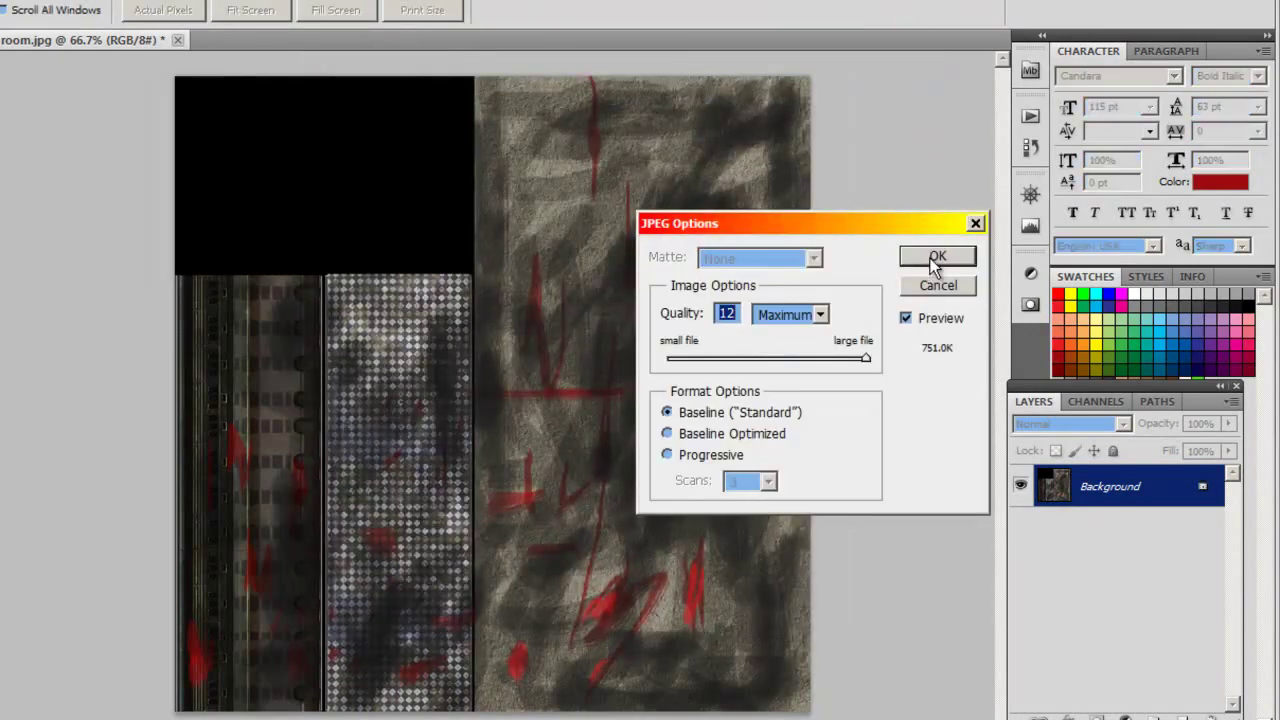
click(943, 257)
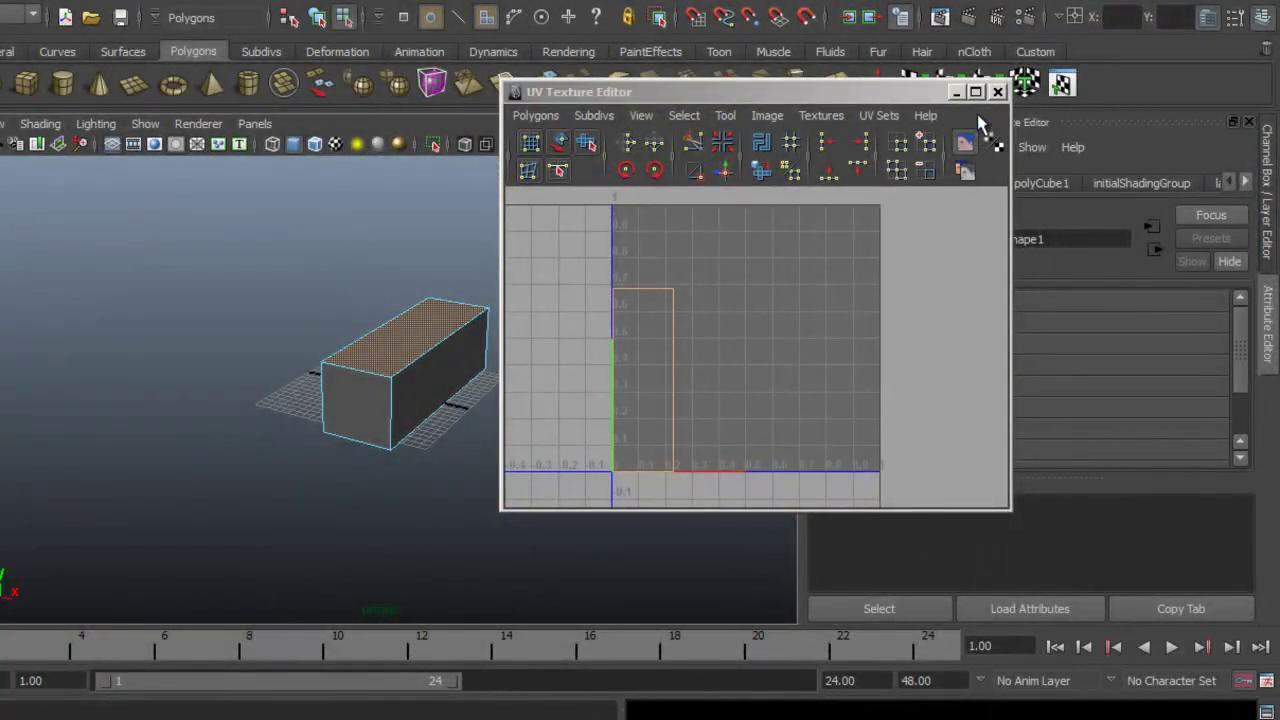
- Switch to Maya, close the UV Texture Editor and select the whole box in object mode
click(998, 92)
click(655, 384)
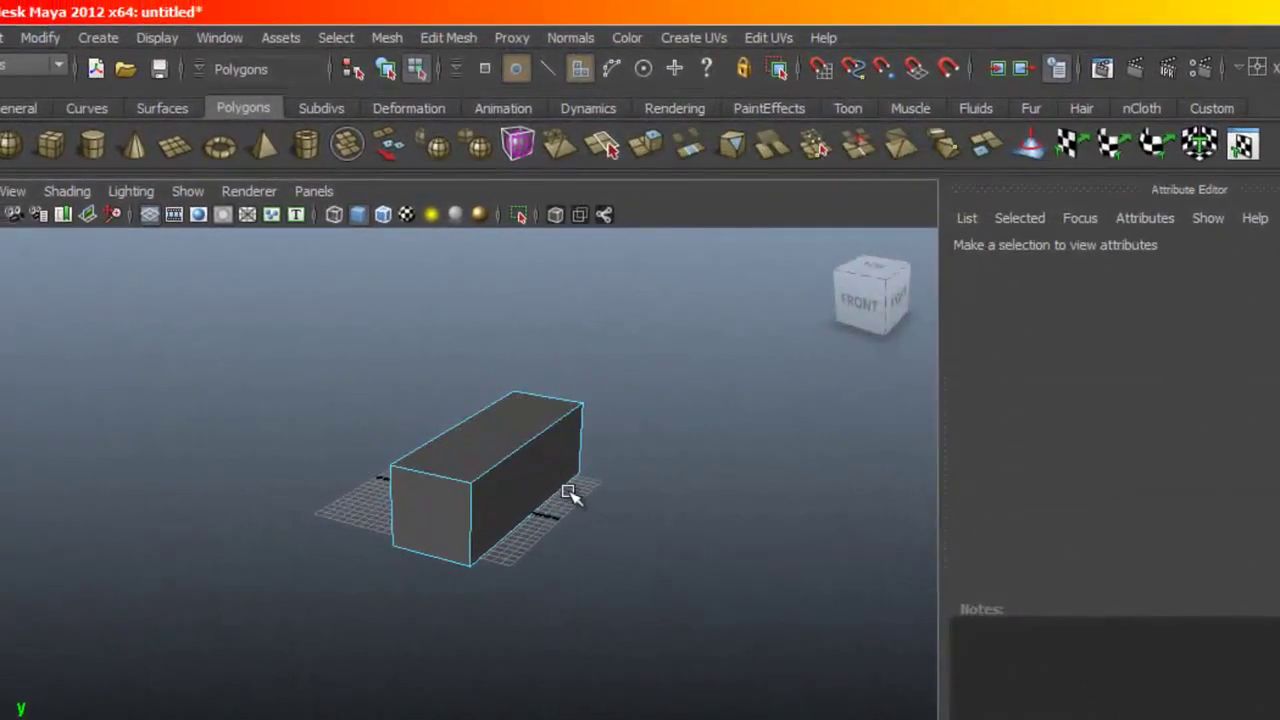
key(F8)
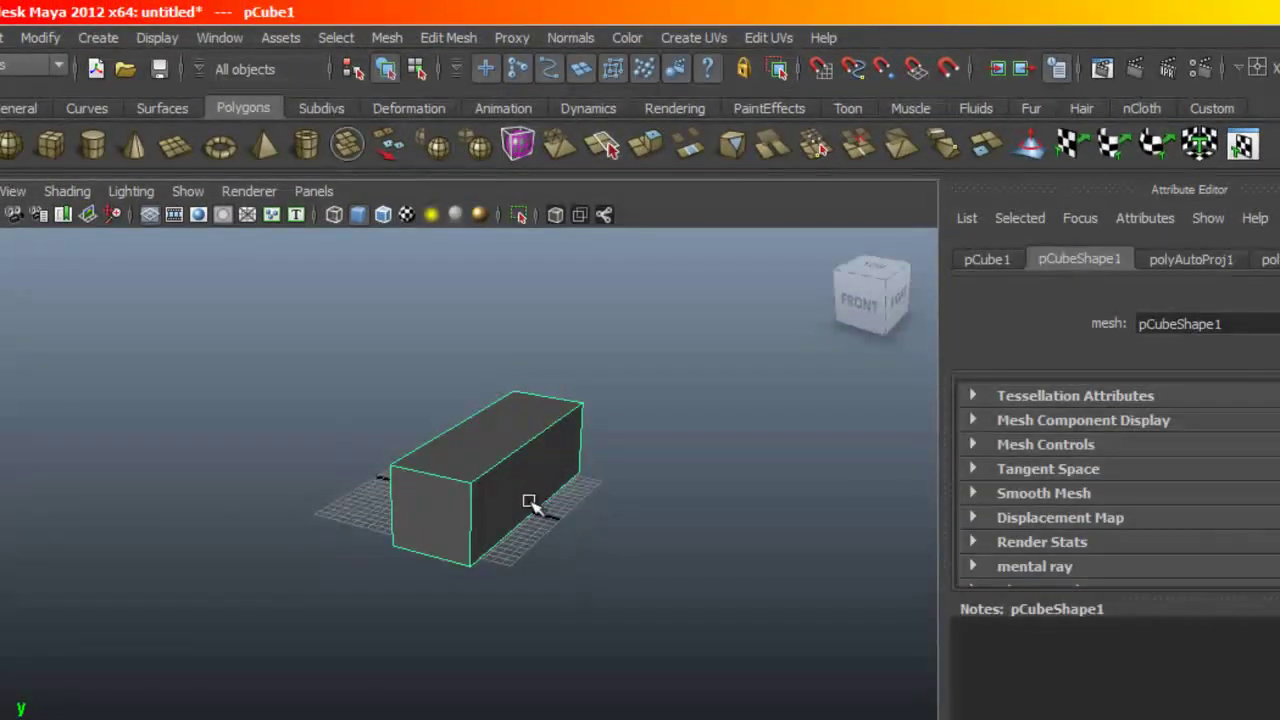
alt+right_drag(517, 491, 606, 431)
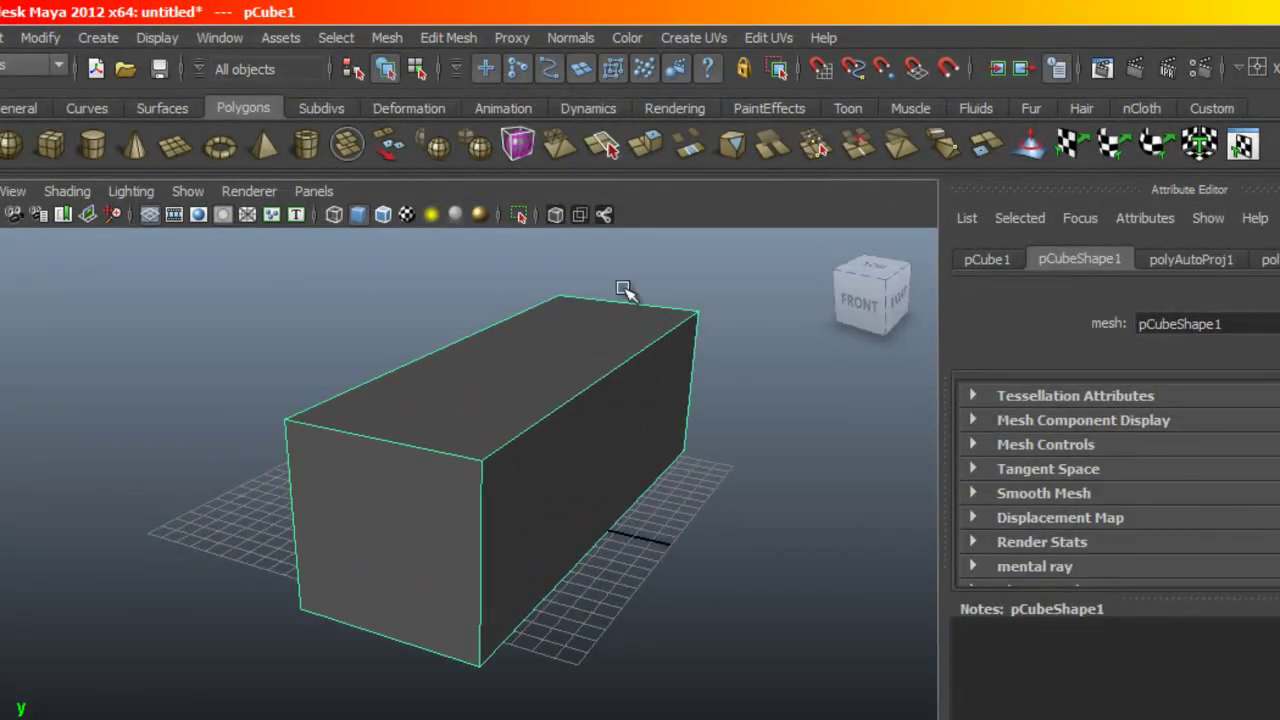
- Assign a new Lambert material to the box and name it room
click(676, 110)
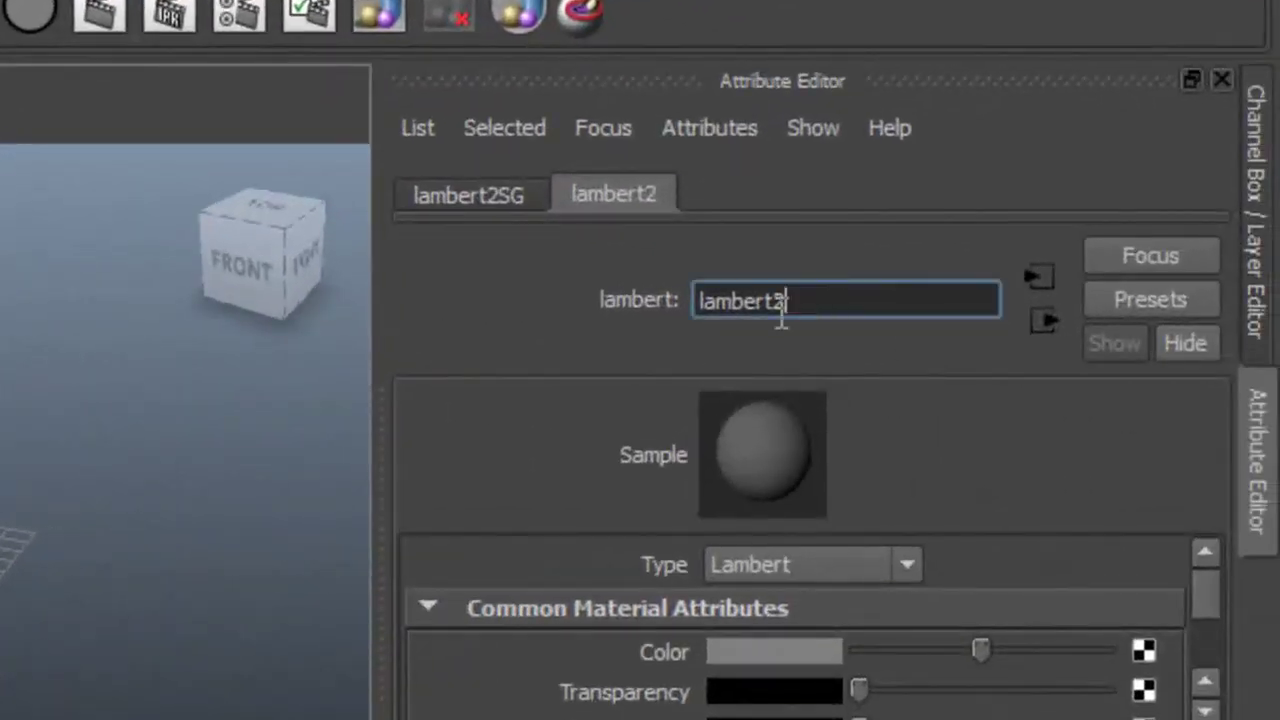
drag(780, 306, 617, 334)
text(room)
key(Return)
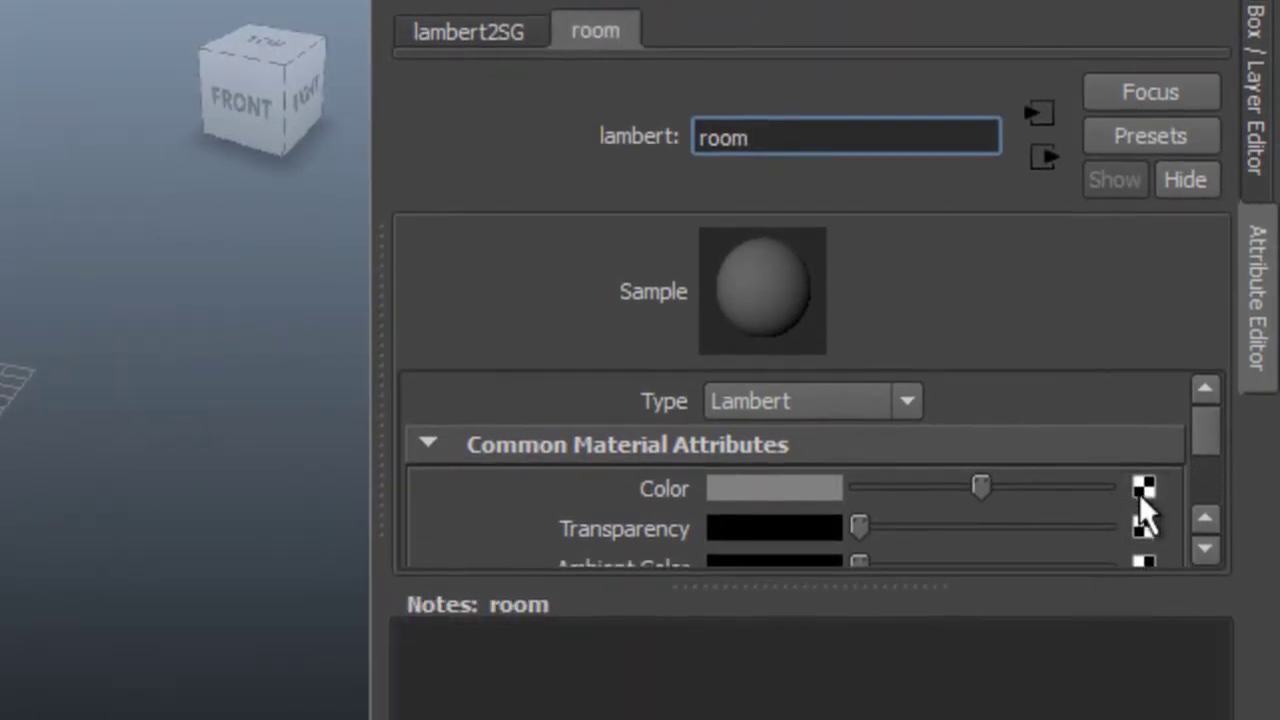
- Connect a file texture to the room material's color and load room.jpg from sourceimages/3dPaintTextures
click(1141, 490)
click(586, 409)
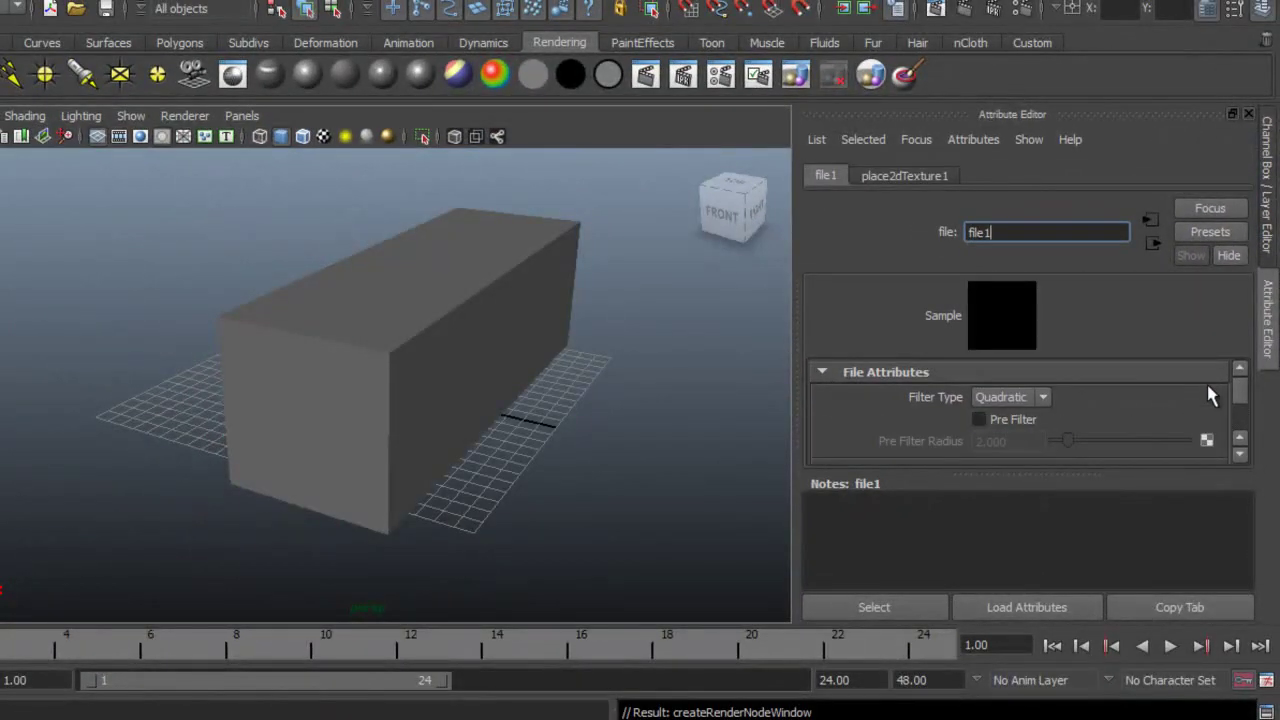
scroll(1240, 400, down, 2)
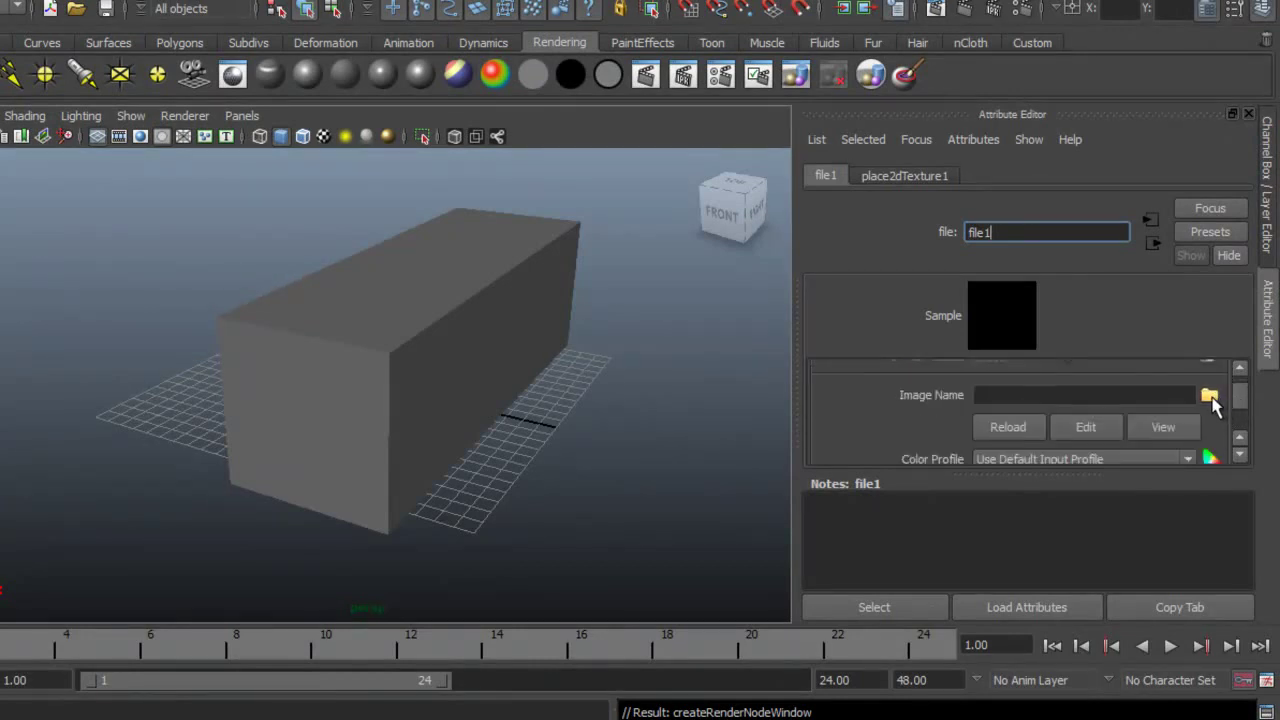
click(1209, 396)
double_click(289, 99)
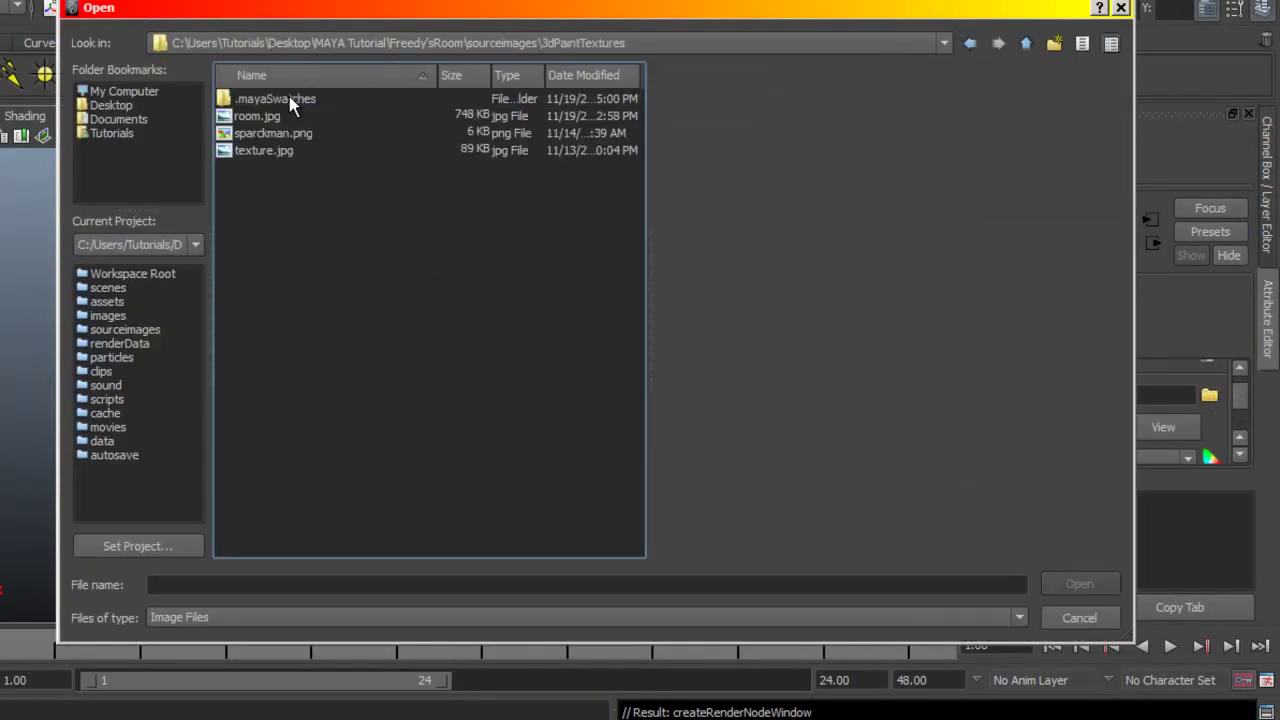
click(259, 116)
click(1048, 582)
- Enable Hardware Texturing in the viewport so the room's texture is displayed on the box
alt+drag(477, 429, 417, 414)
mouse_move(479, 454)
alt+mouse_down()
mouse_move(521, 444)
mouse_move(465, 452)
alt+mouse_up()
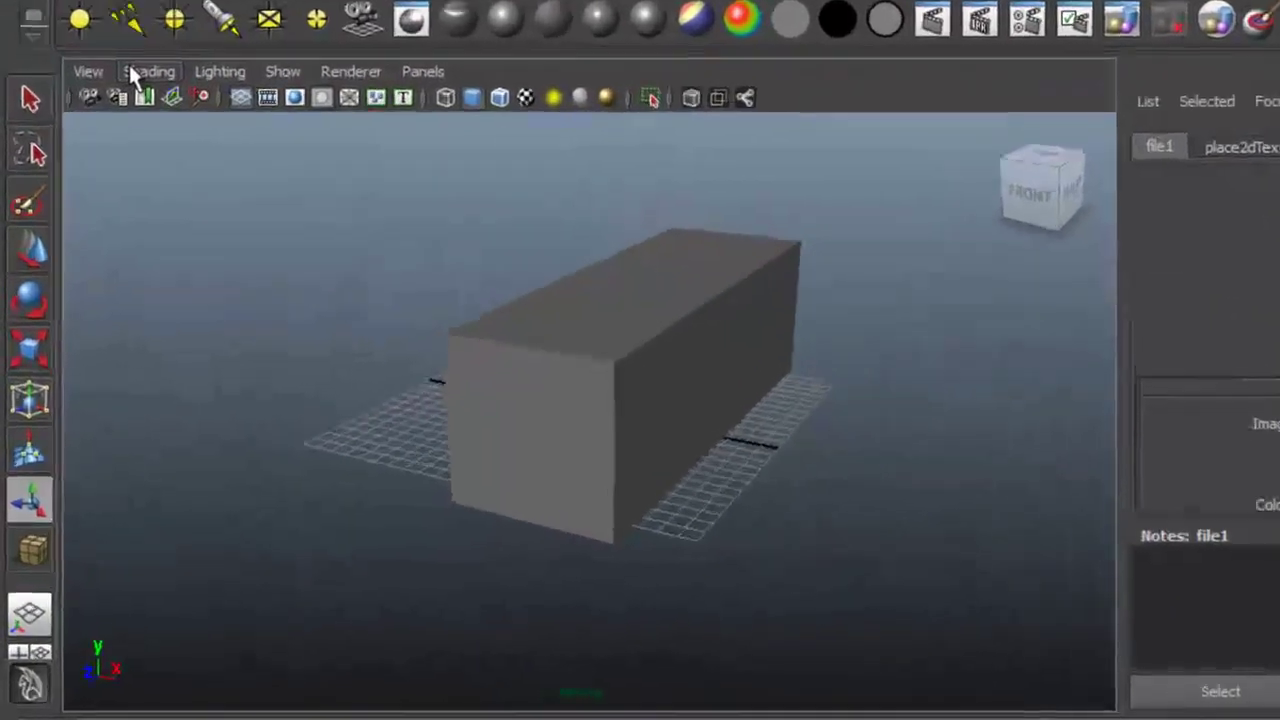
click(123, 178)
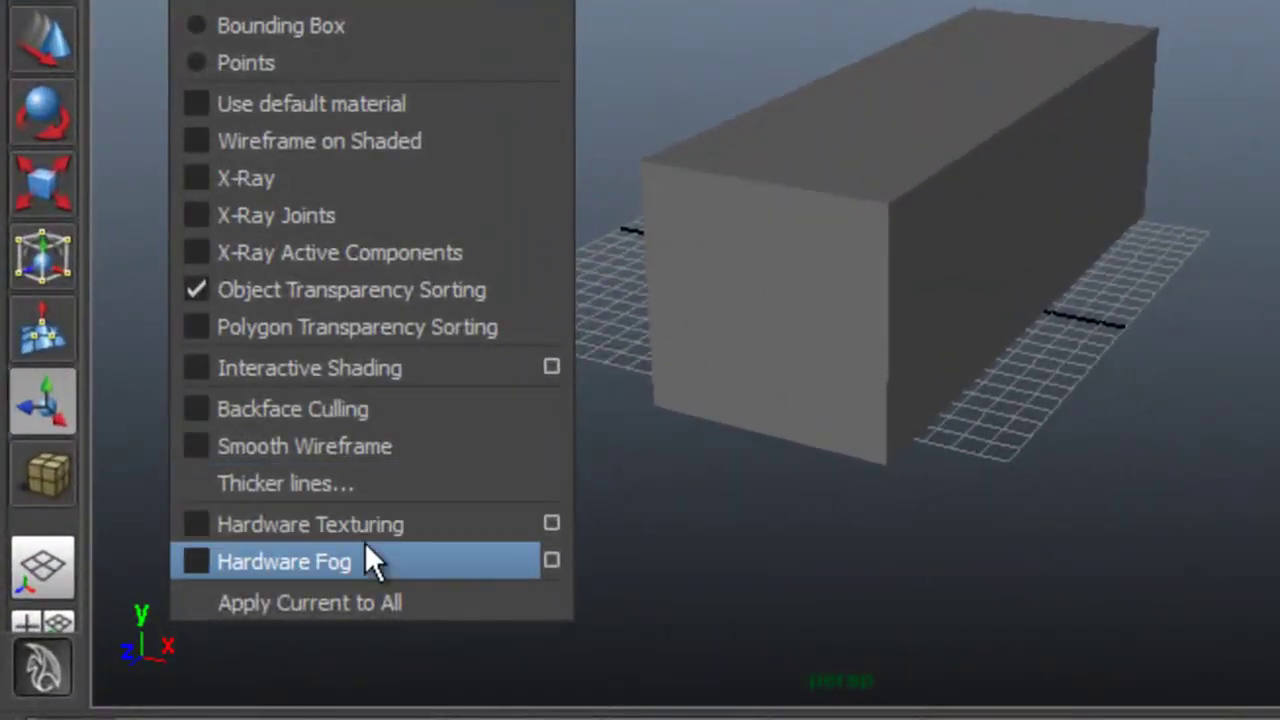
click(245, 526)
- Select the box's front end face in face mode and delete it to open up the room
alt+drag(629, 477, 553, 488)
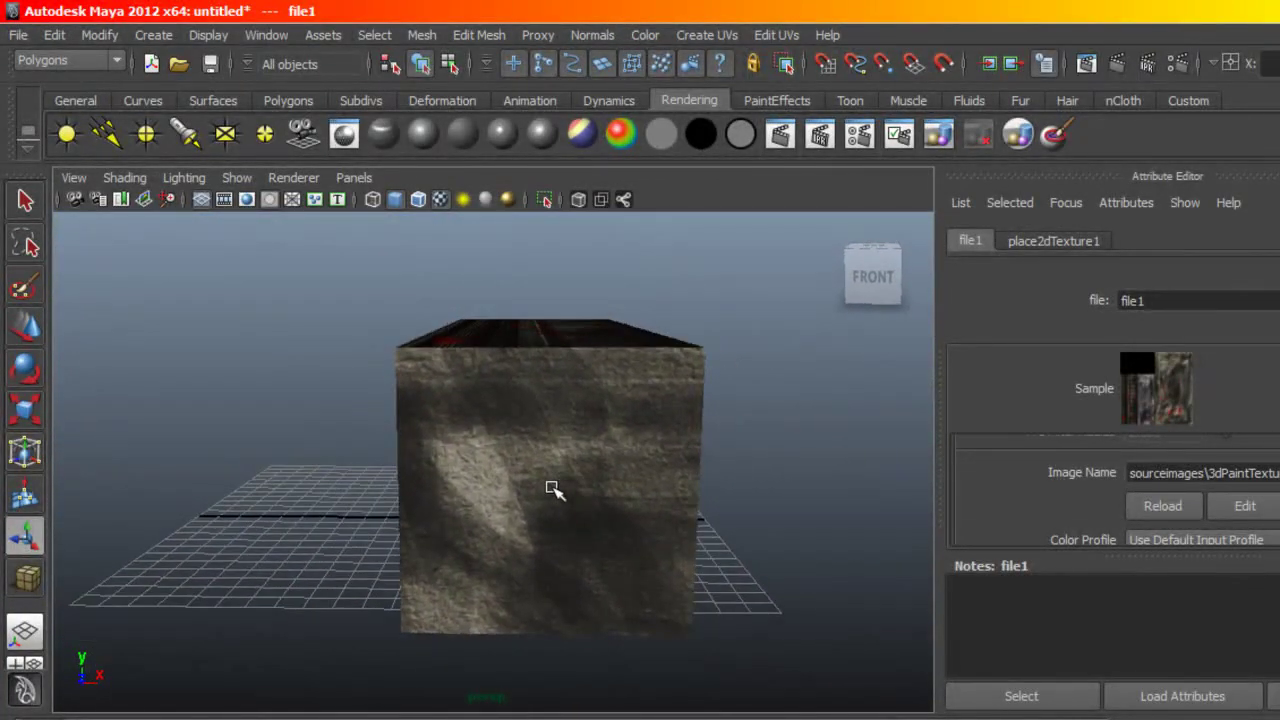
right_drag(551, 520, 551, 566)
click(552, 486)
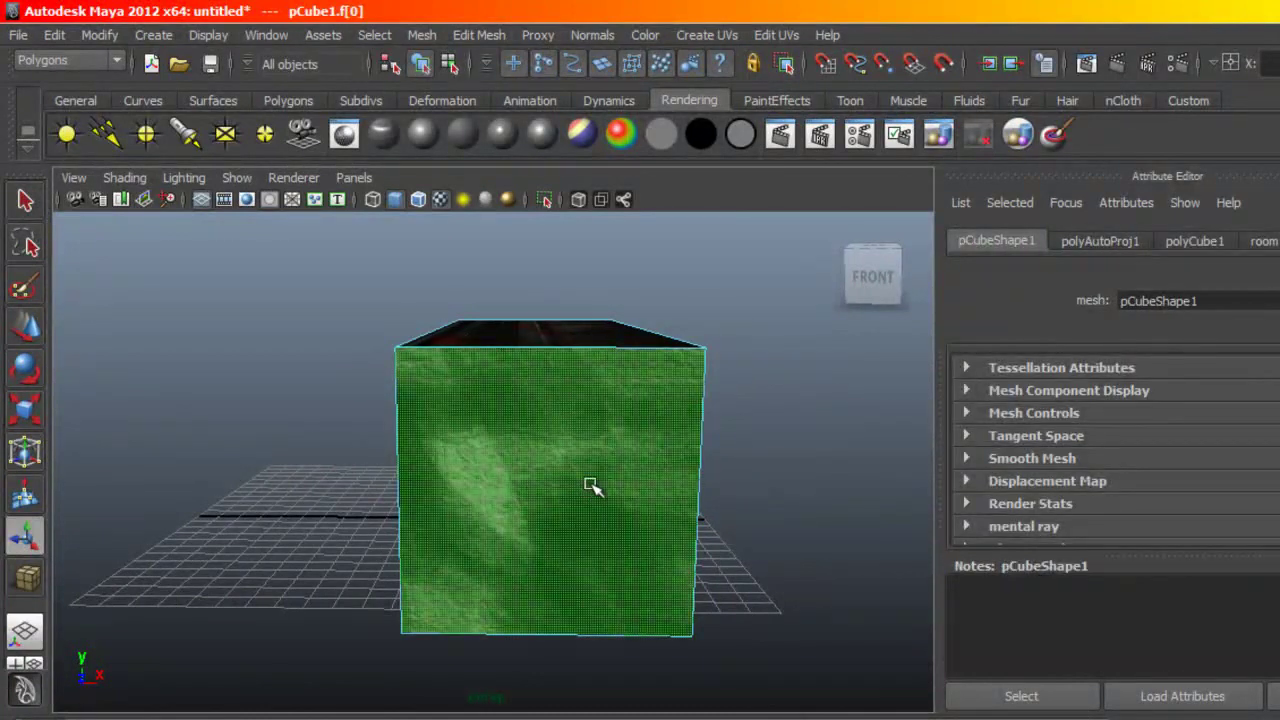
key(Delete)
- Render a test frame of the room's interior, looking through the open end toward the far wall
alt+drag(560, 491, 509, 460)
scroll(591, 504, up, 4)
alt+right_drag(591, 505, 683, 583)
alt+drag(683, 583, 603, 503)
click(779, 136)
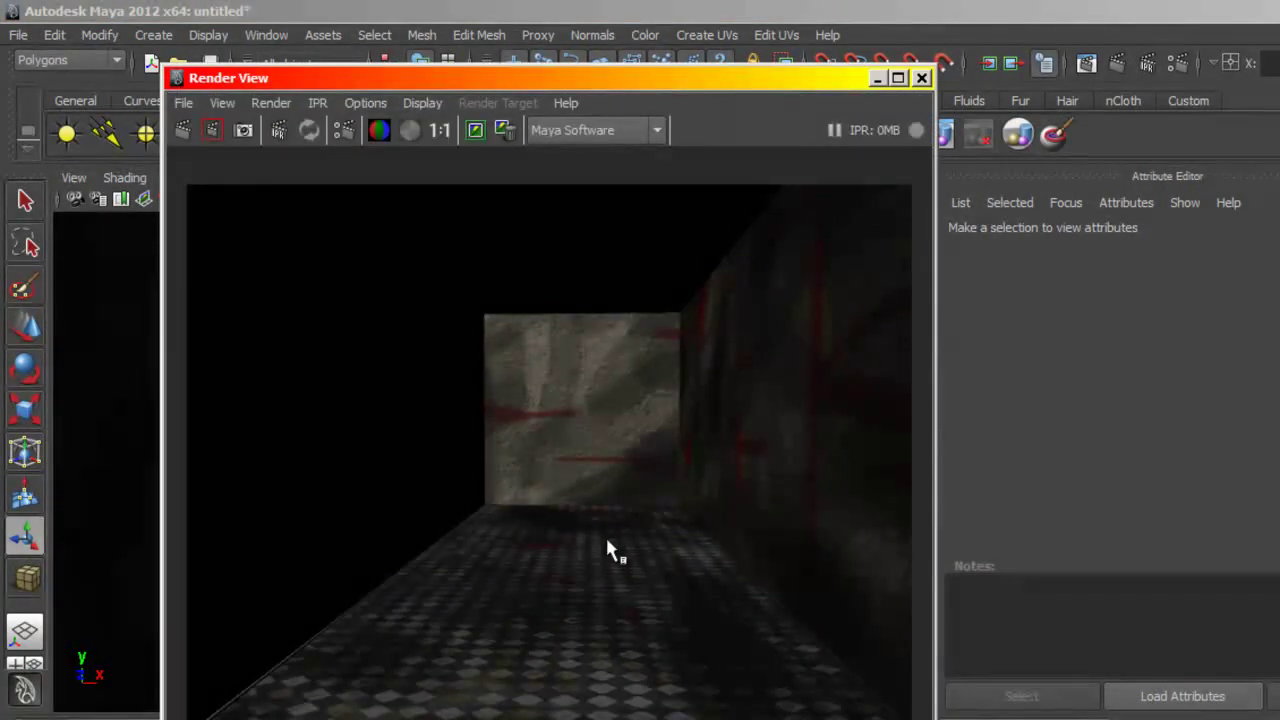
click(922, 78)
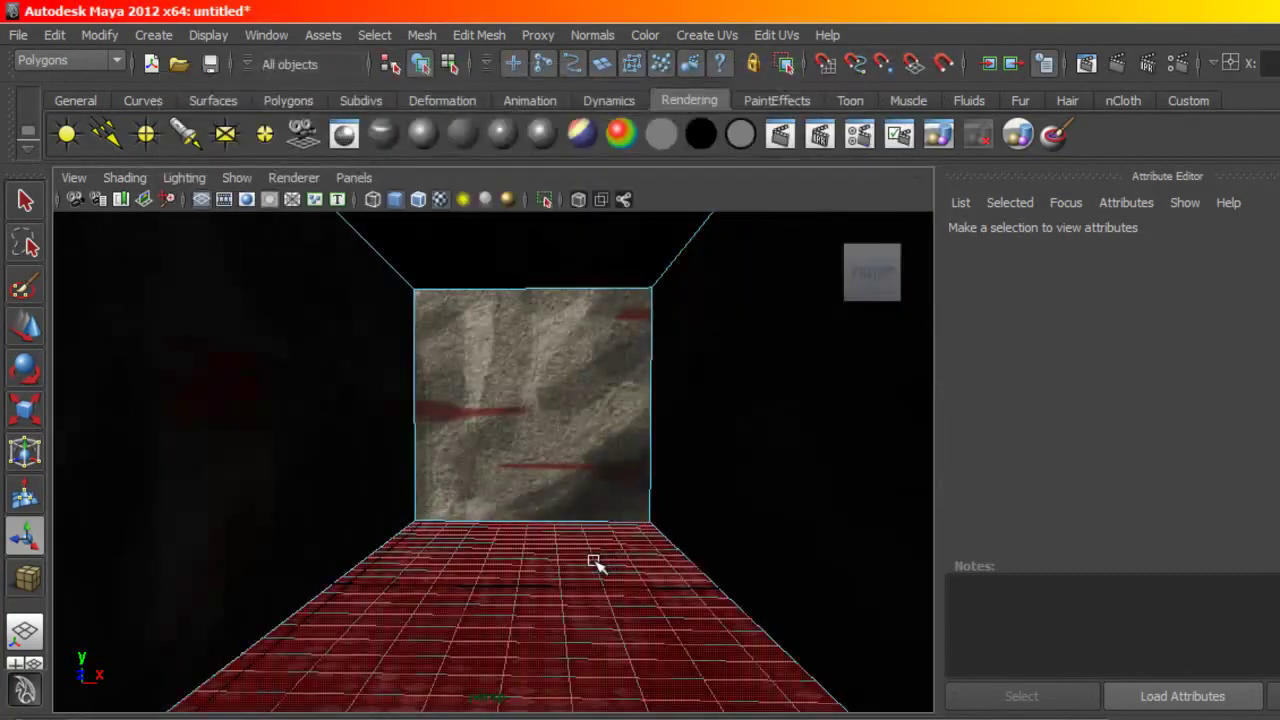
- Add a point light raised and centered inside the room, and test-render the interior
click(146, 134)
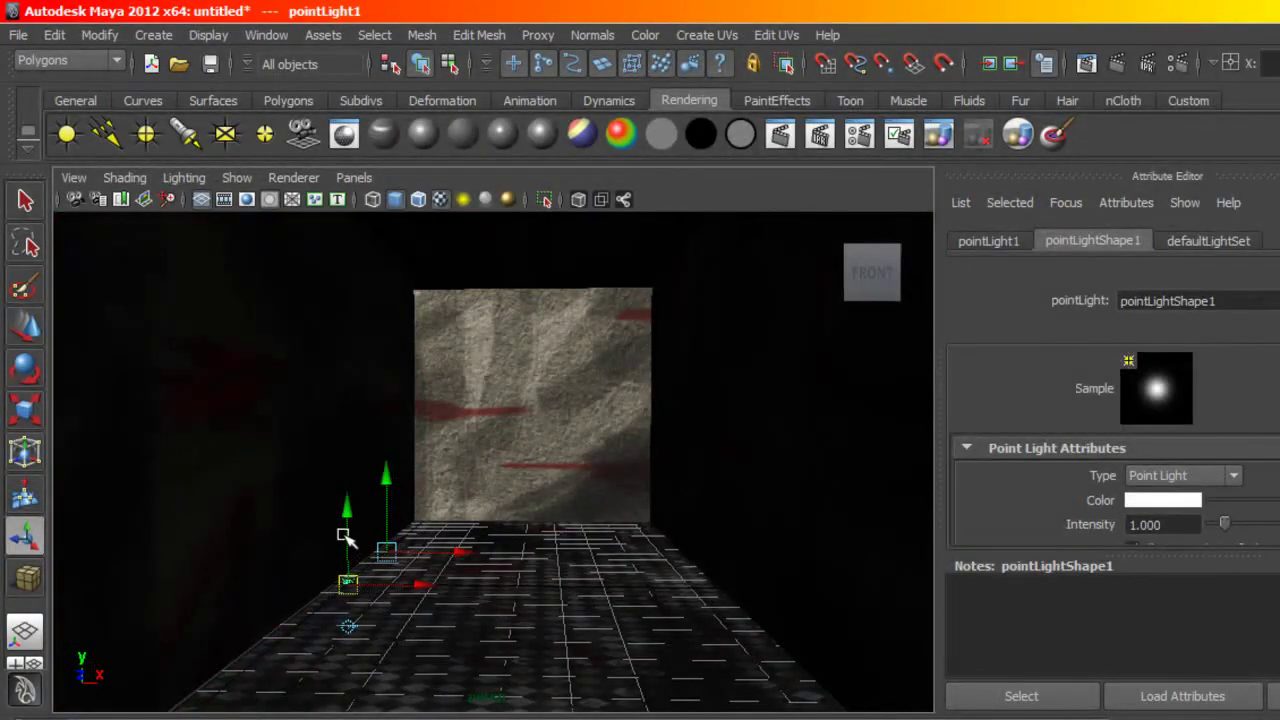
drag(344, 531, 344, 477)
key(w)
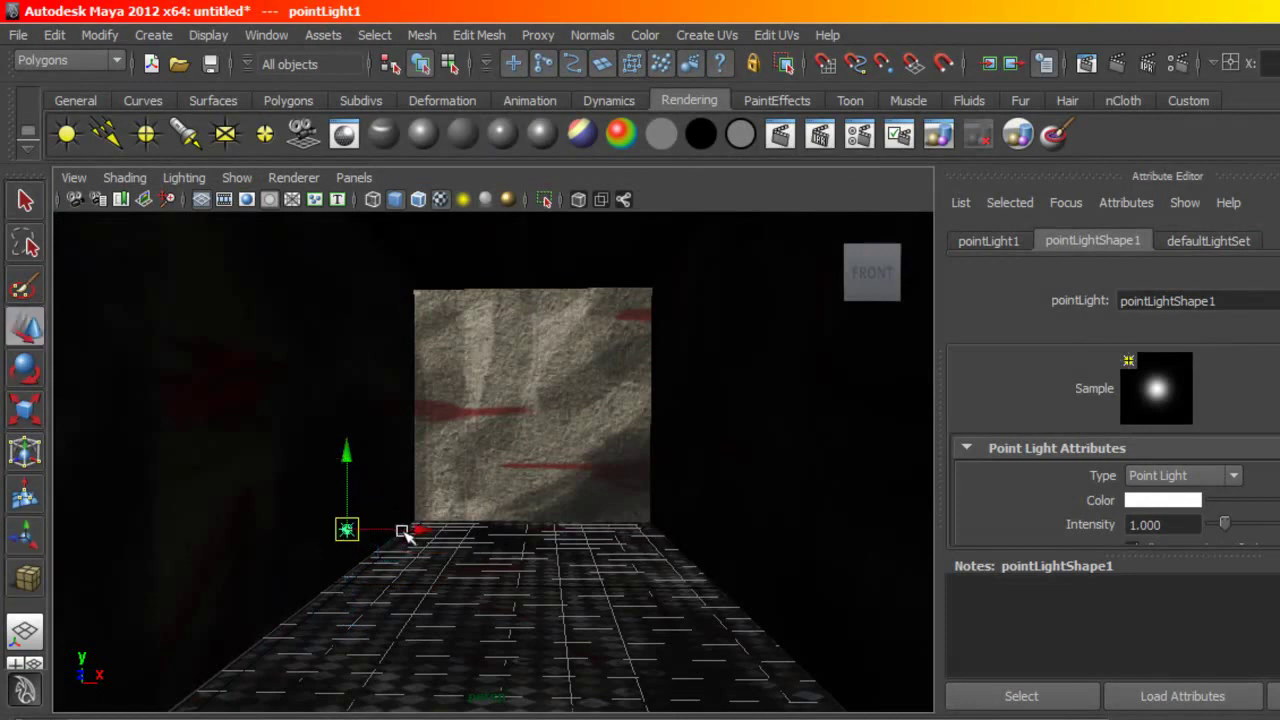
drag(403, 531, 597, 533)
drag(540, 457, 535, 323)
drag(620, 391, 612, 396)
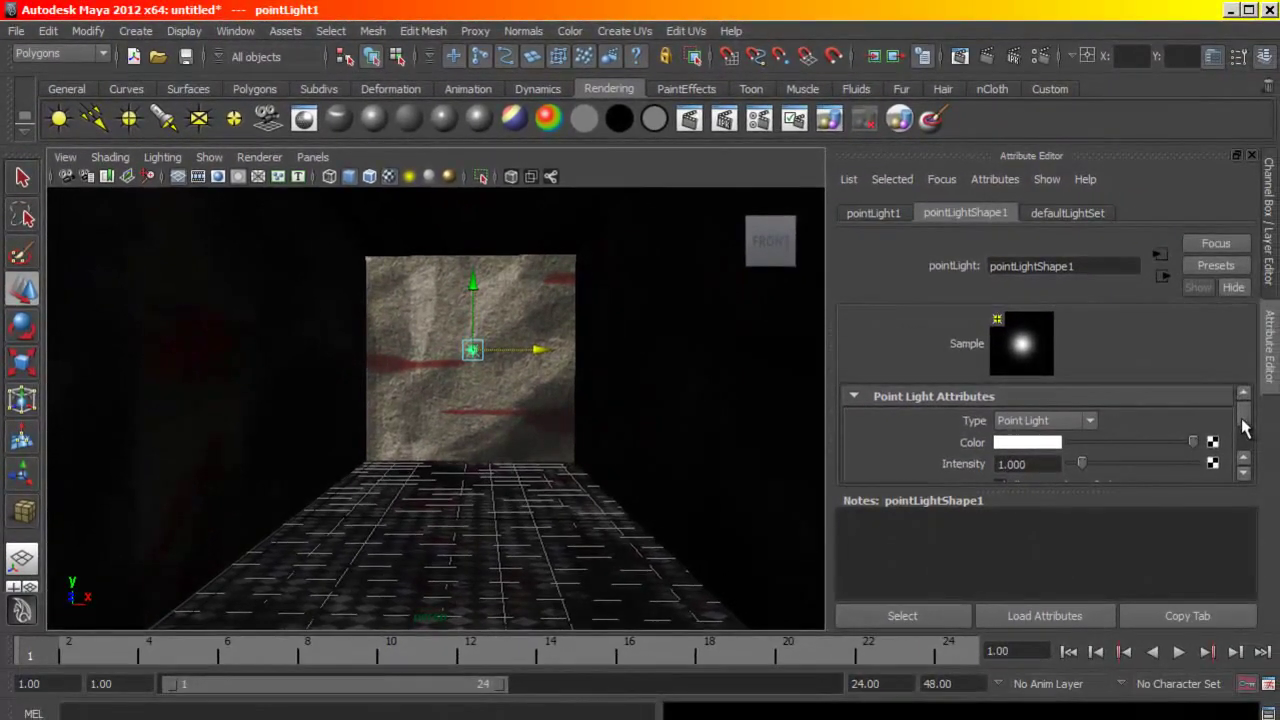
click(689, 118)
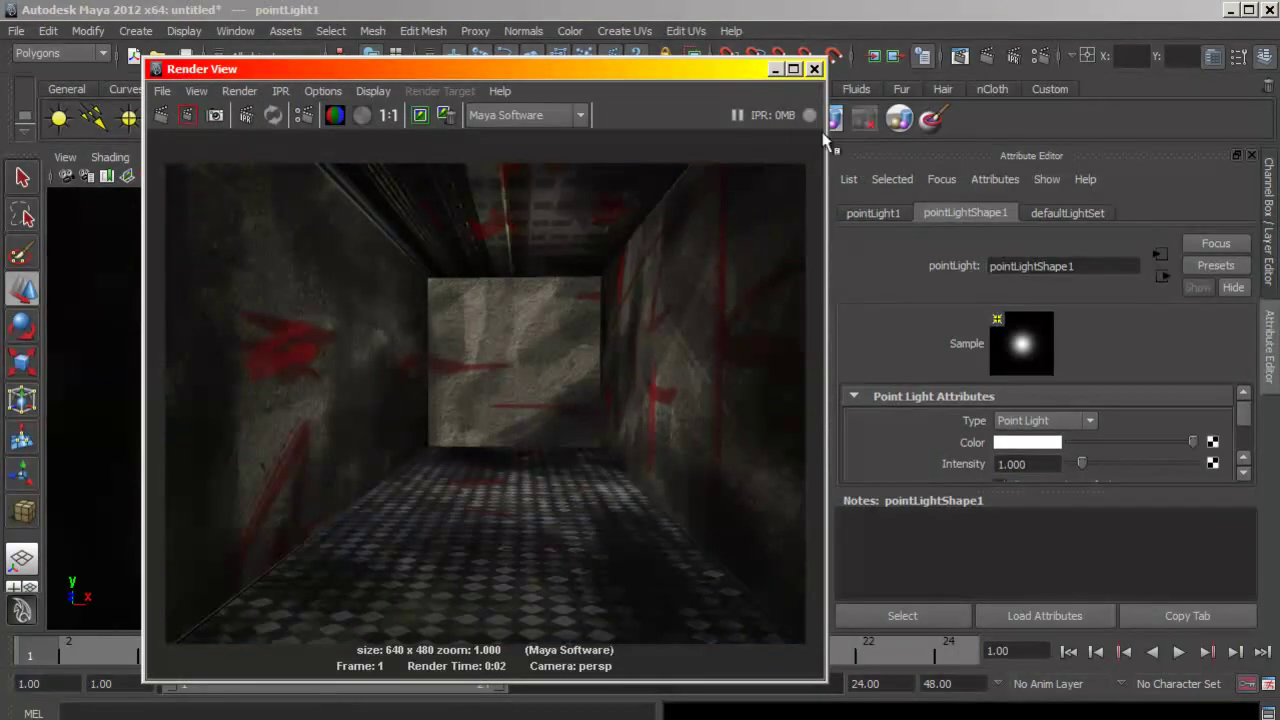
click(818, 70)
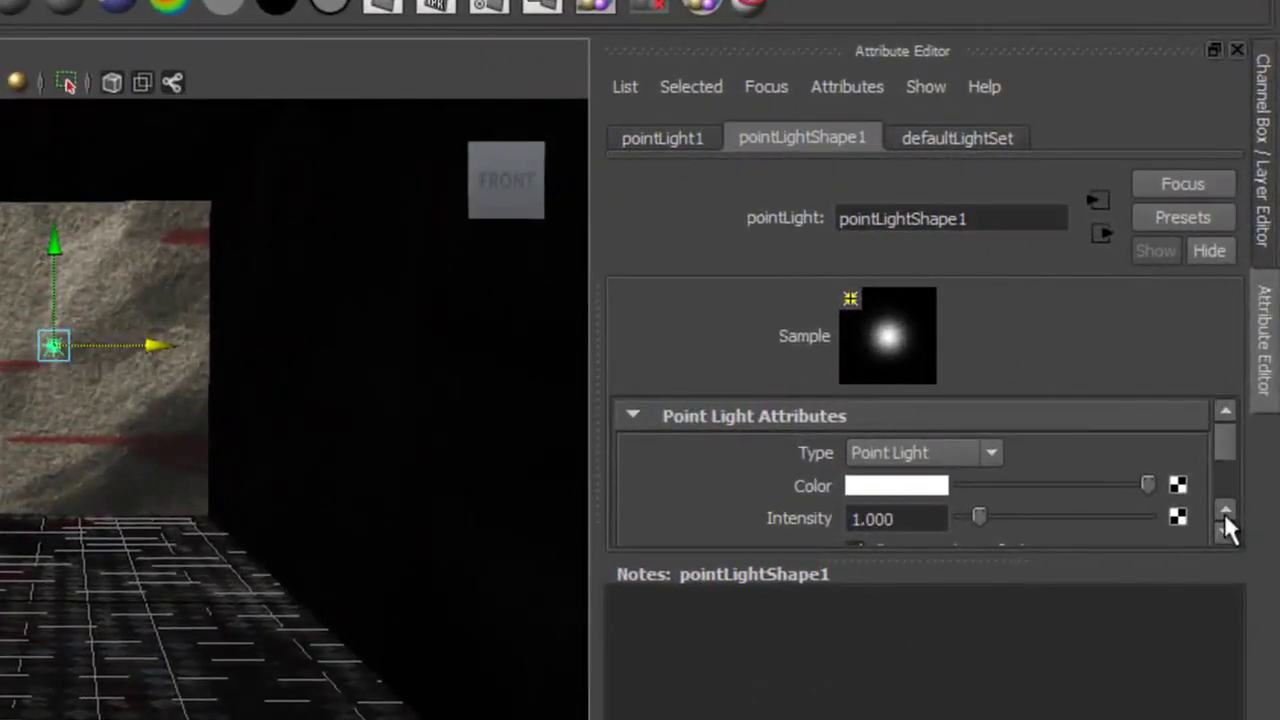
- Set the point light's decay rate to Quadratic and test-render the room
drag(1231, 435, 1235, 446)
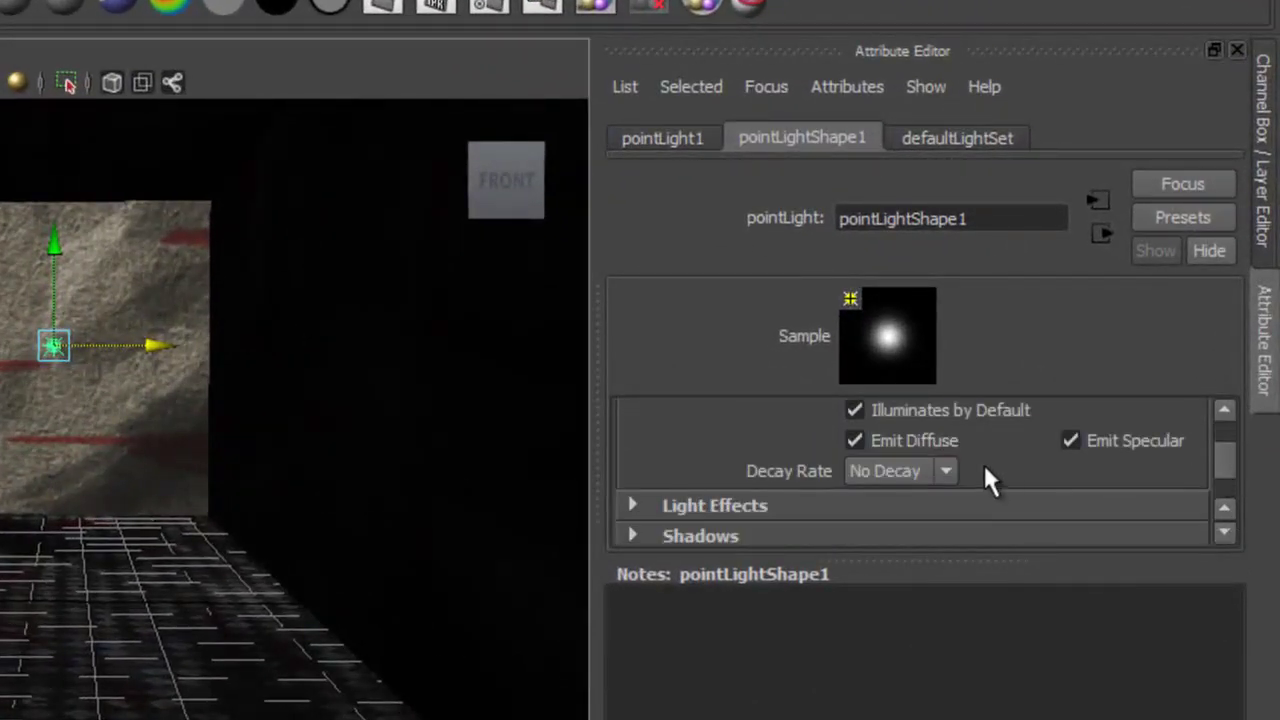
click(946, 470)
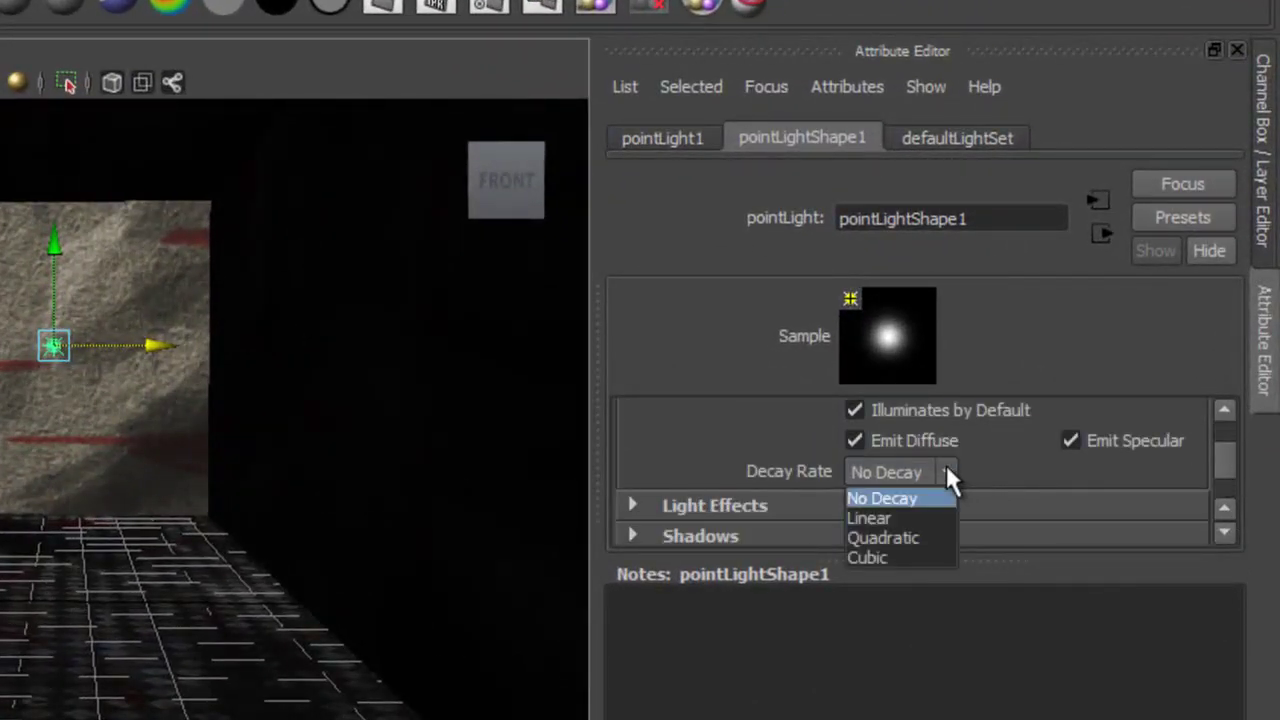
click(915, 538)
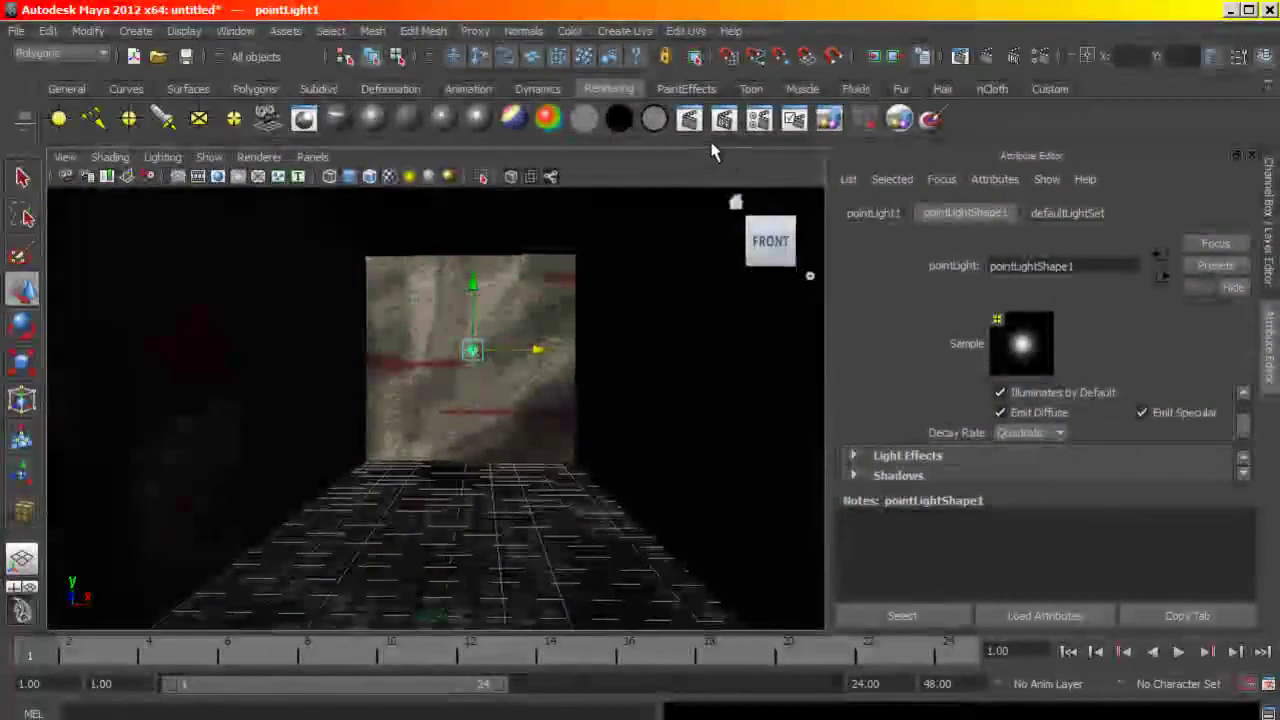
click(691, 122)
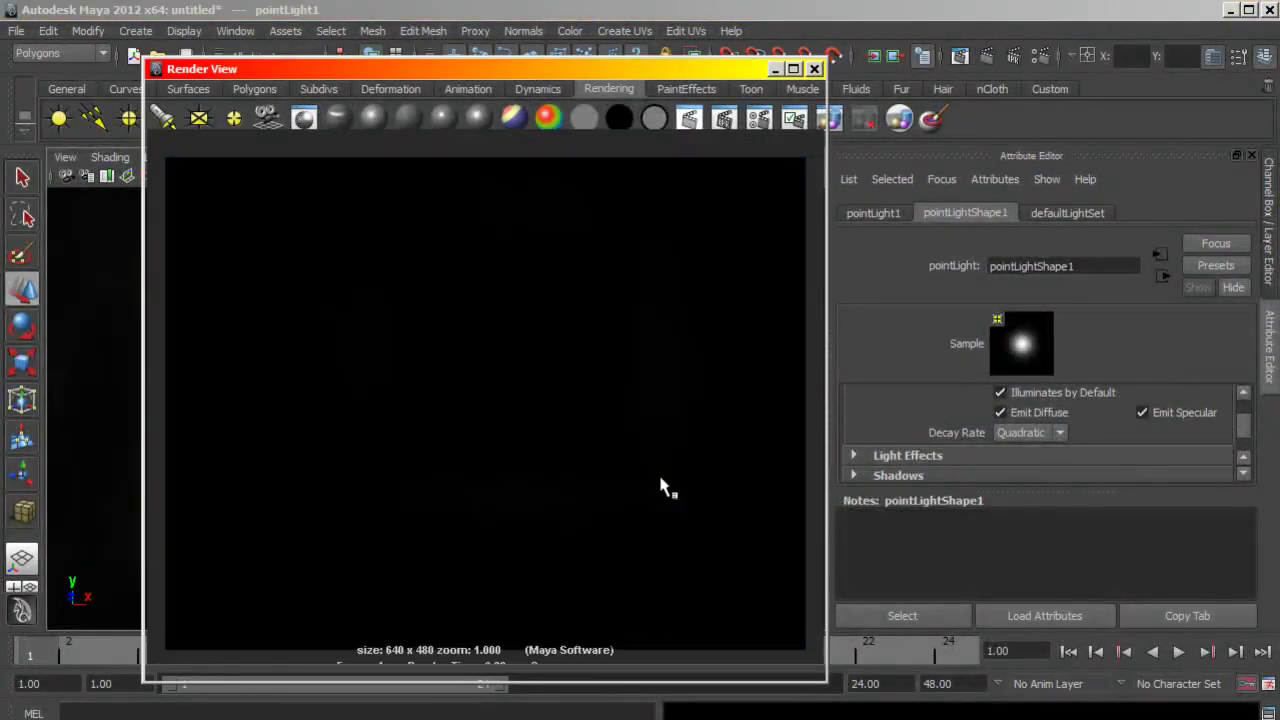
click(815, 69)
- Set the point light's intensity to 15 and test-render the room
scroll(1245, 420, up, 3)
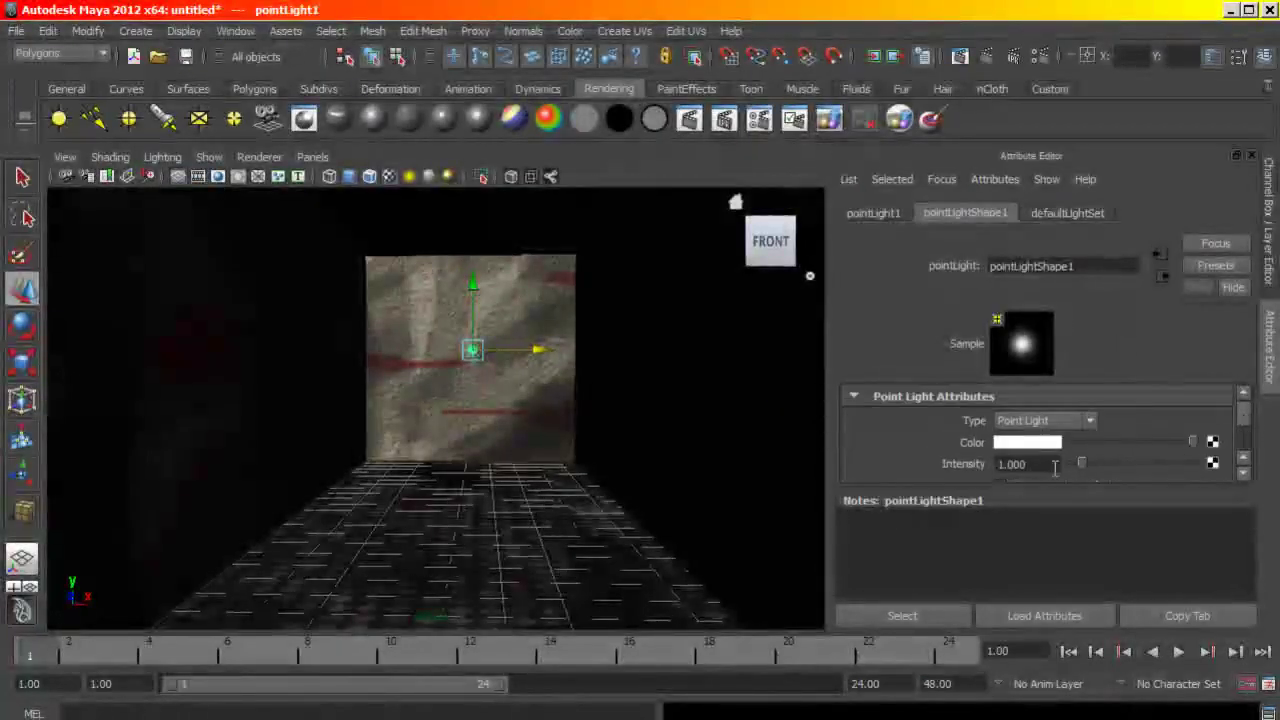
double_click(1050, 465)
text(15)
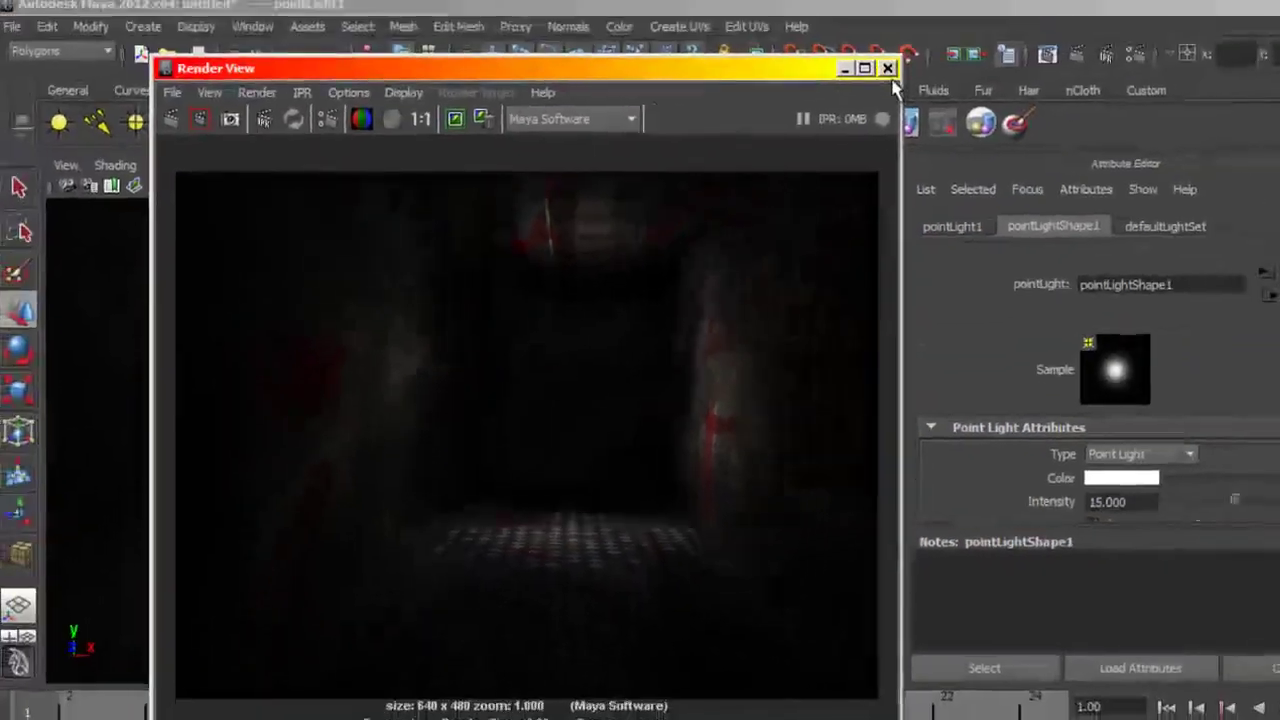
click(887, 68)
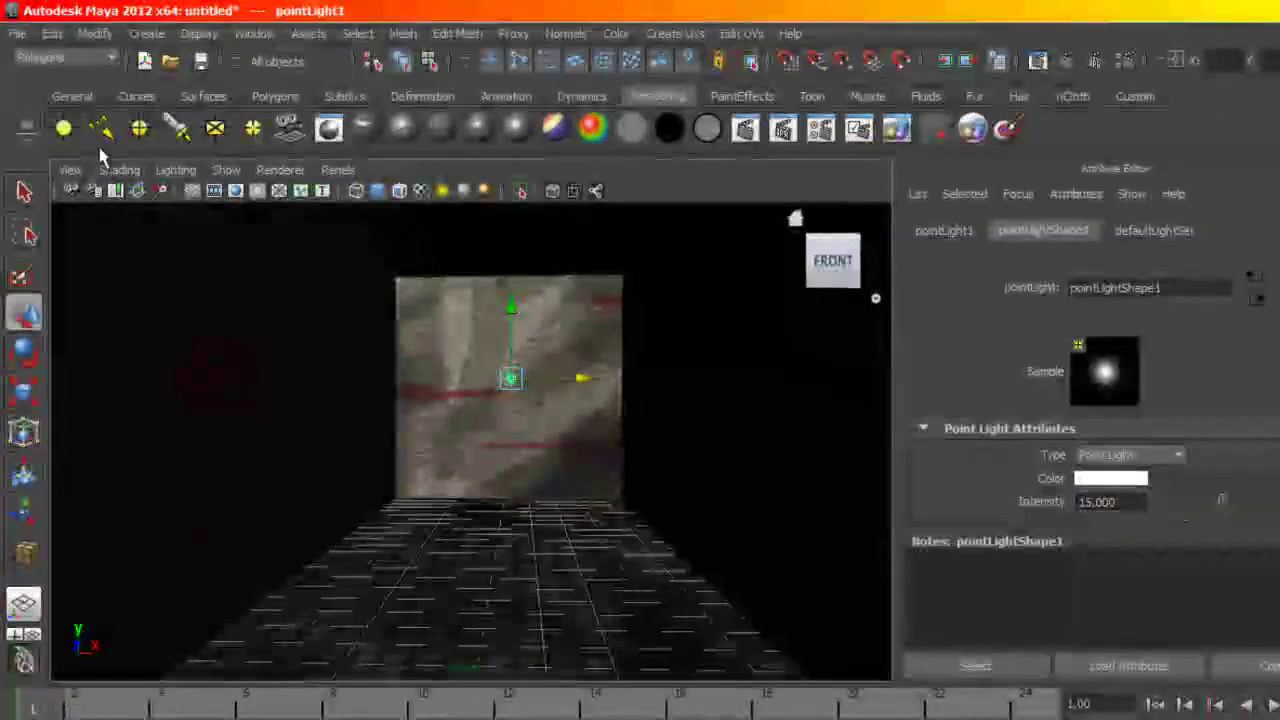
- Add an ambient light and move it up and across to the middle of the room
click(65, 130)
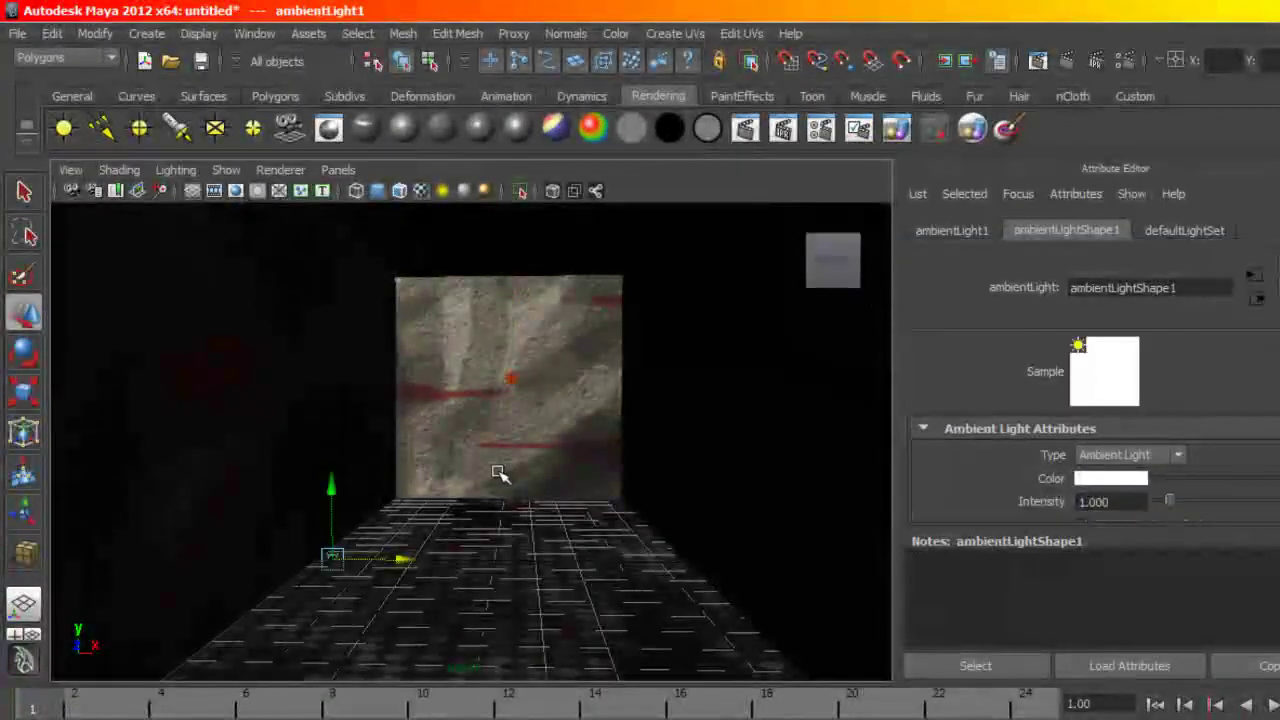
drag(334, 500, 331, 337)
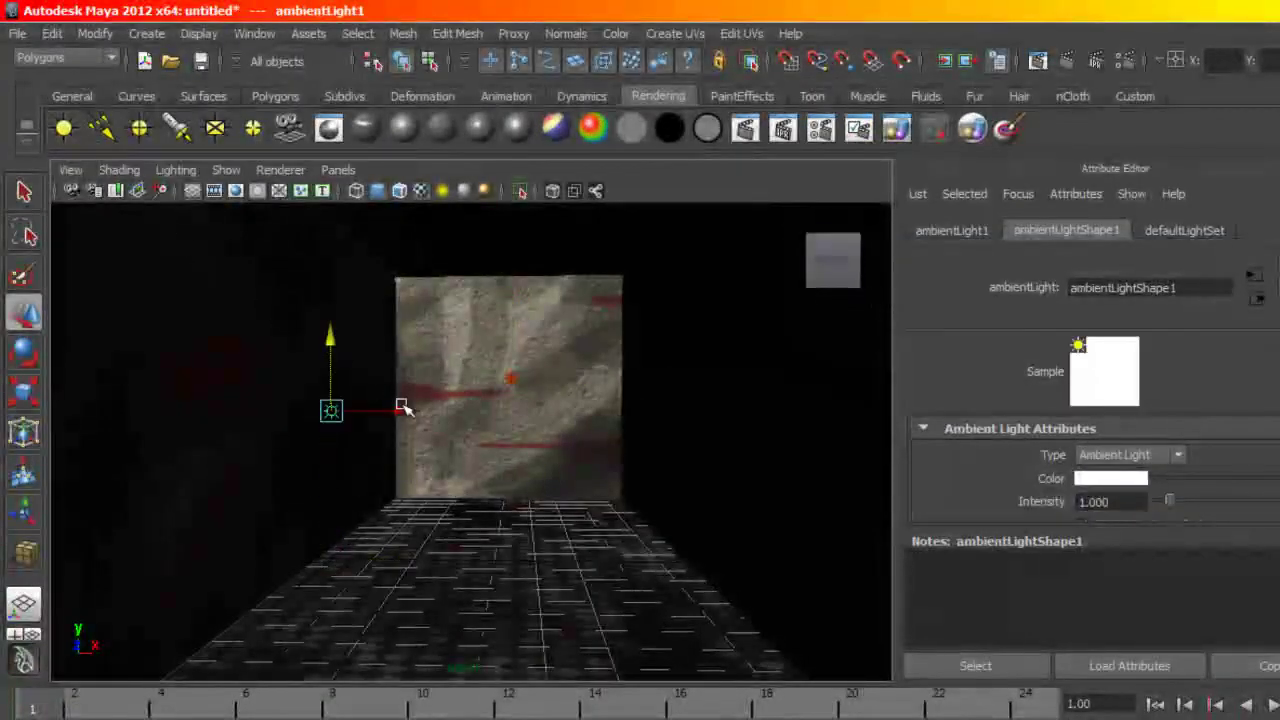
drag(400, 409, 600, 447)
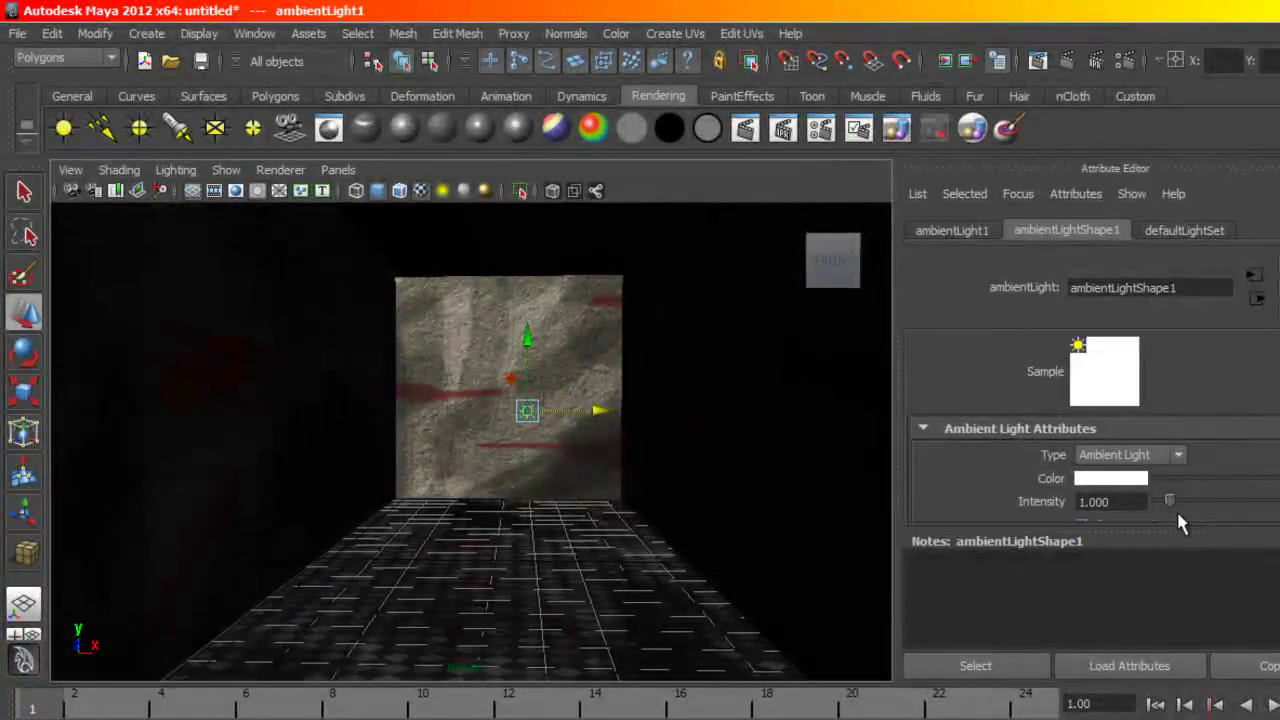
- Lower the ambient light's intensity to 0.244 and test-render the room
drag(1169, 504, 1163, 504)
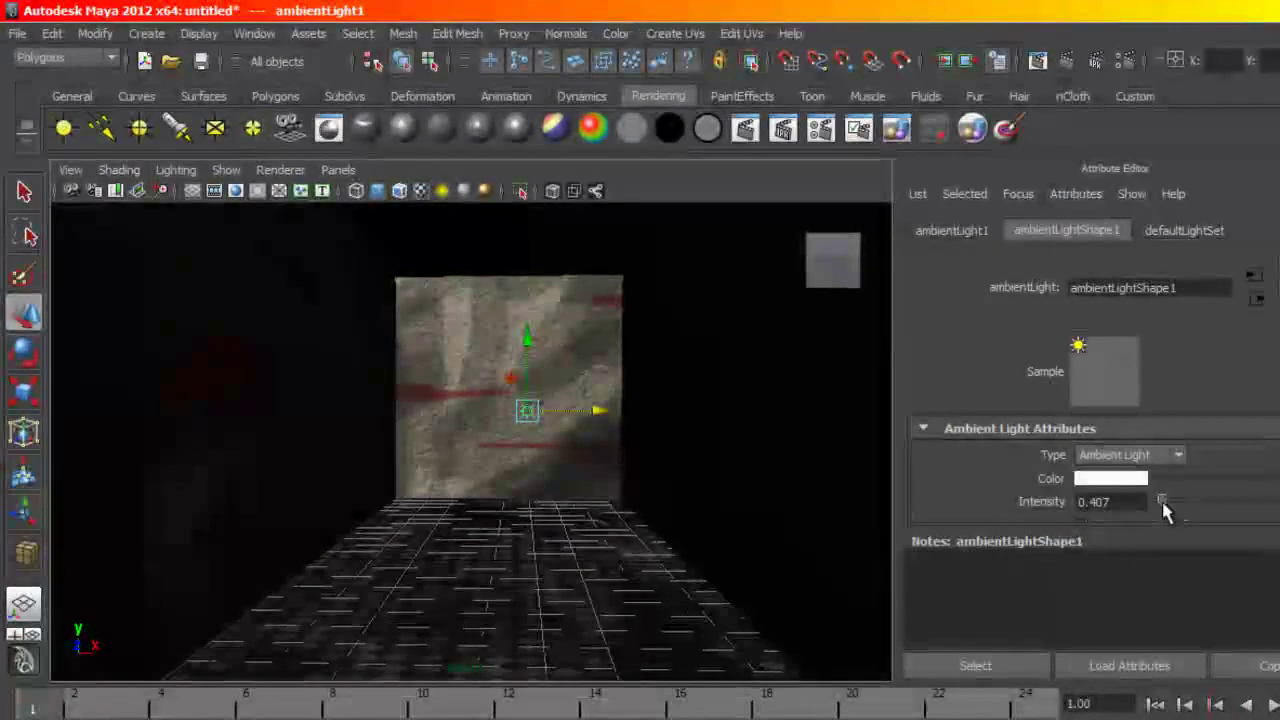
drag(1163, 503, 1160, 503)
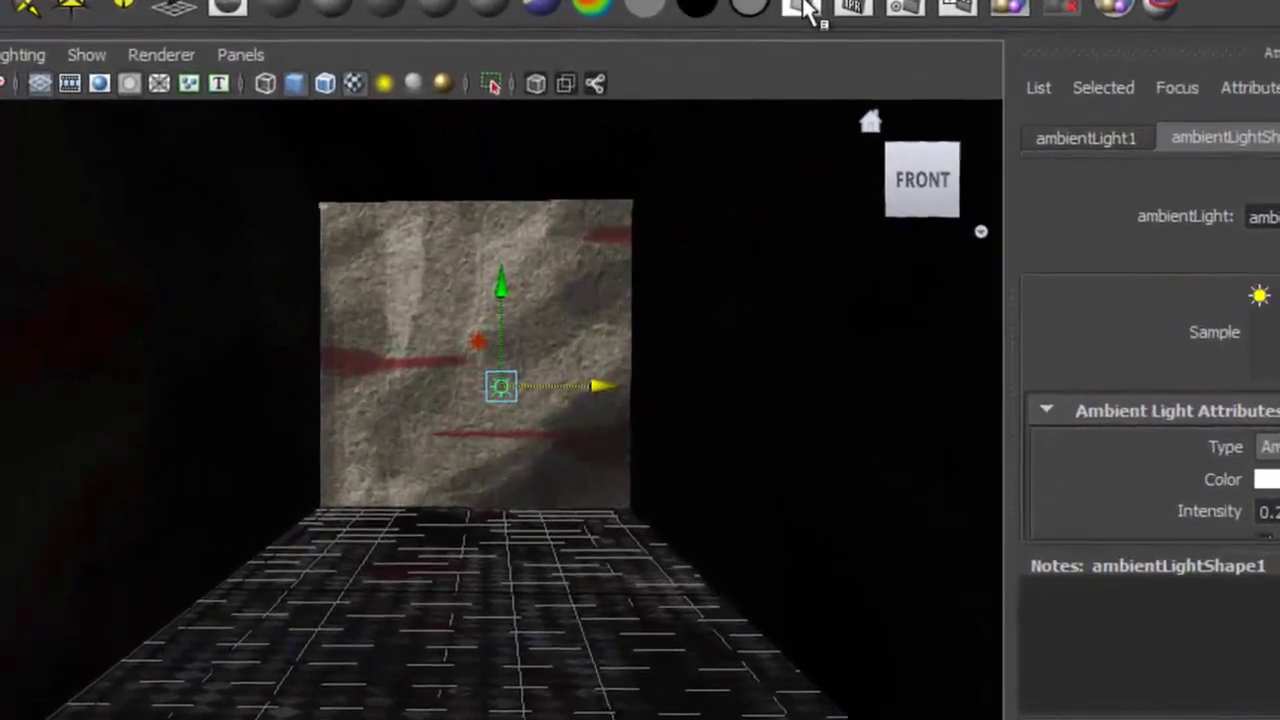
click(745, 128)
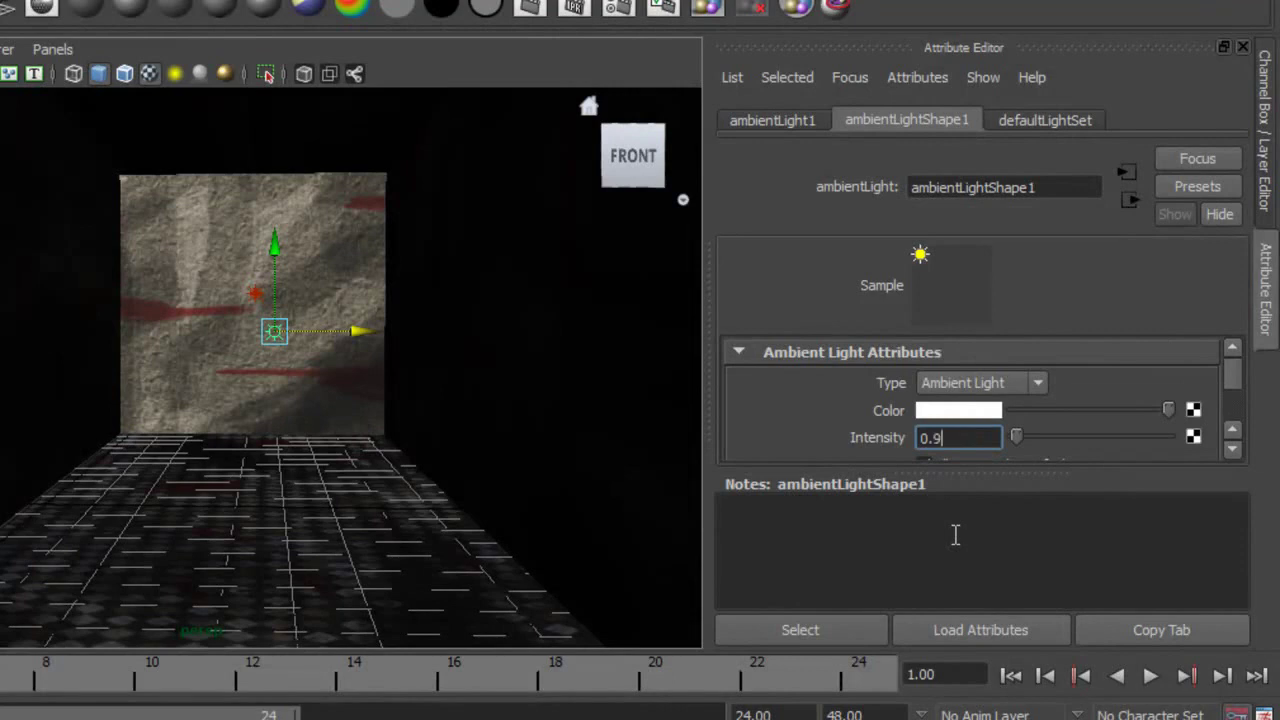
- Reduce the ambient light's intensity to 0.081 and render the room again
key(Return)
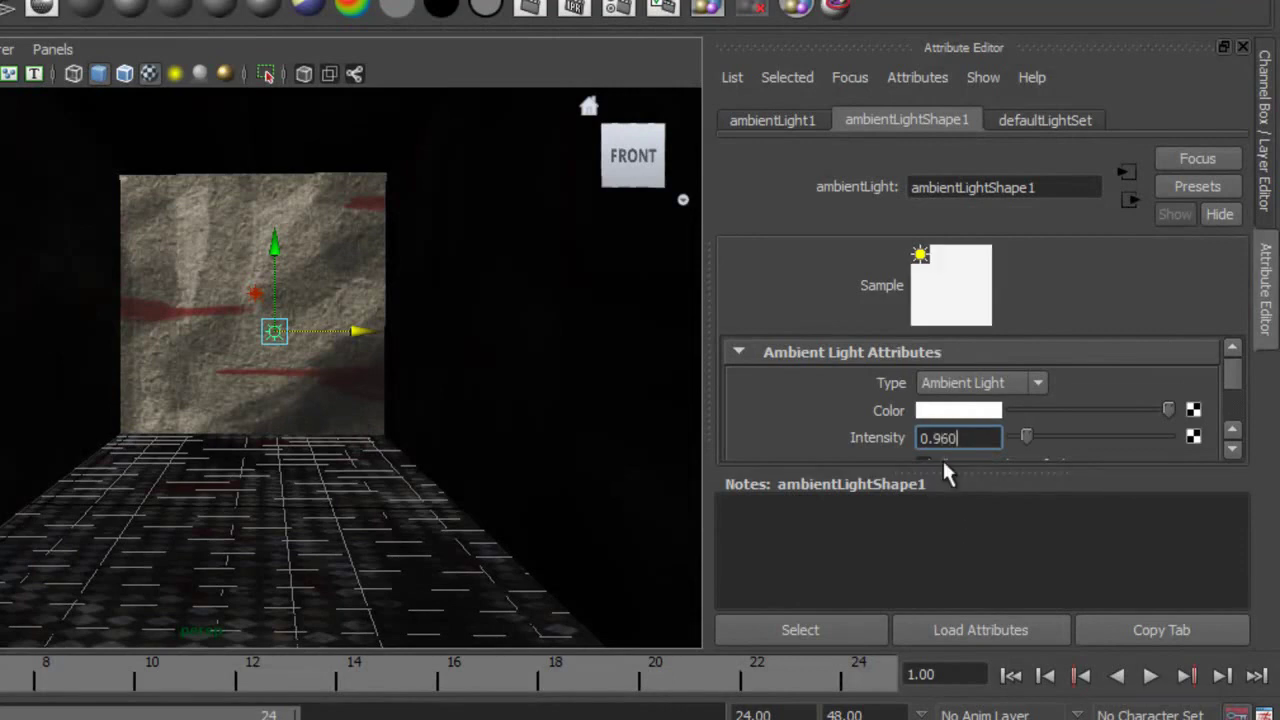
drag(1027, 436, 1015, 437)
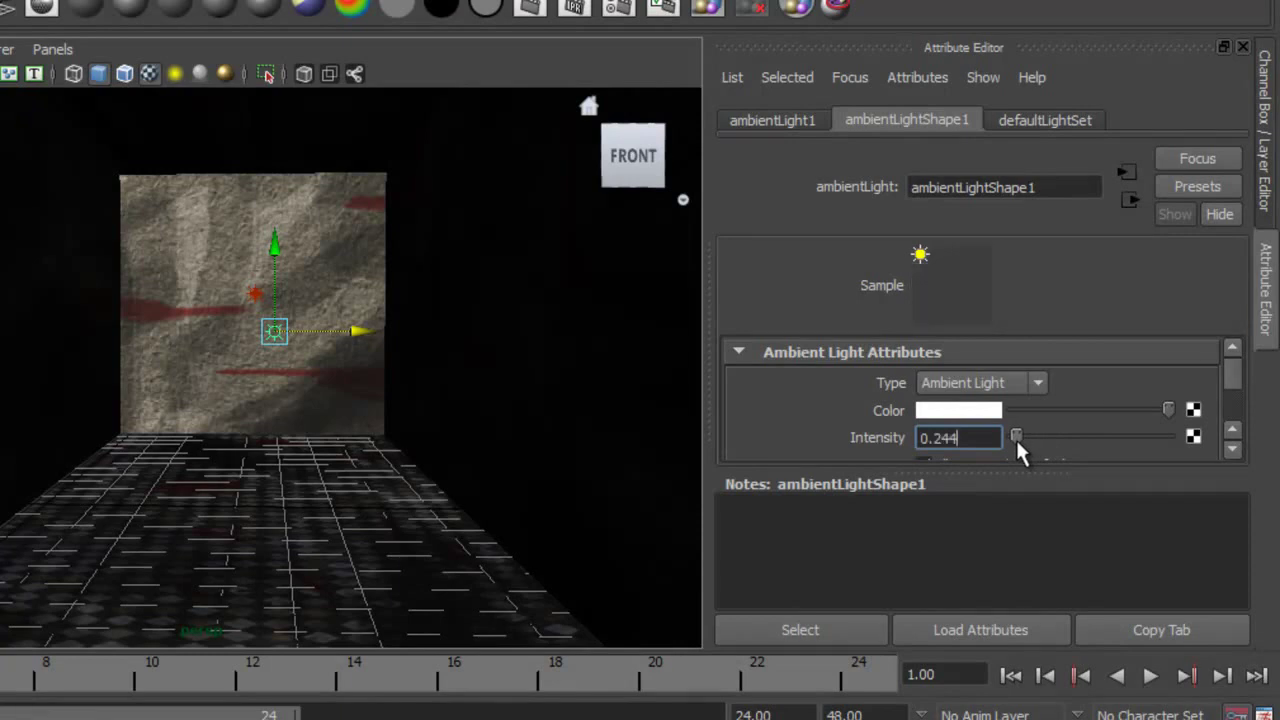
drag(1015, 437, 1014, 449)
click(546, 11)
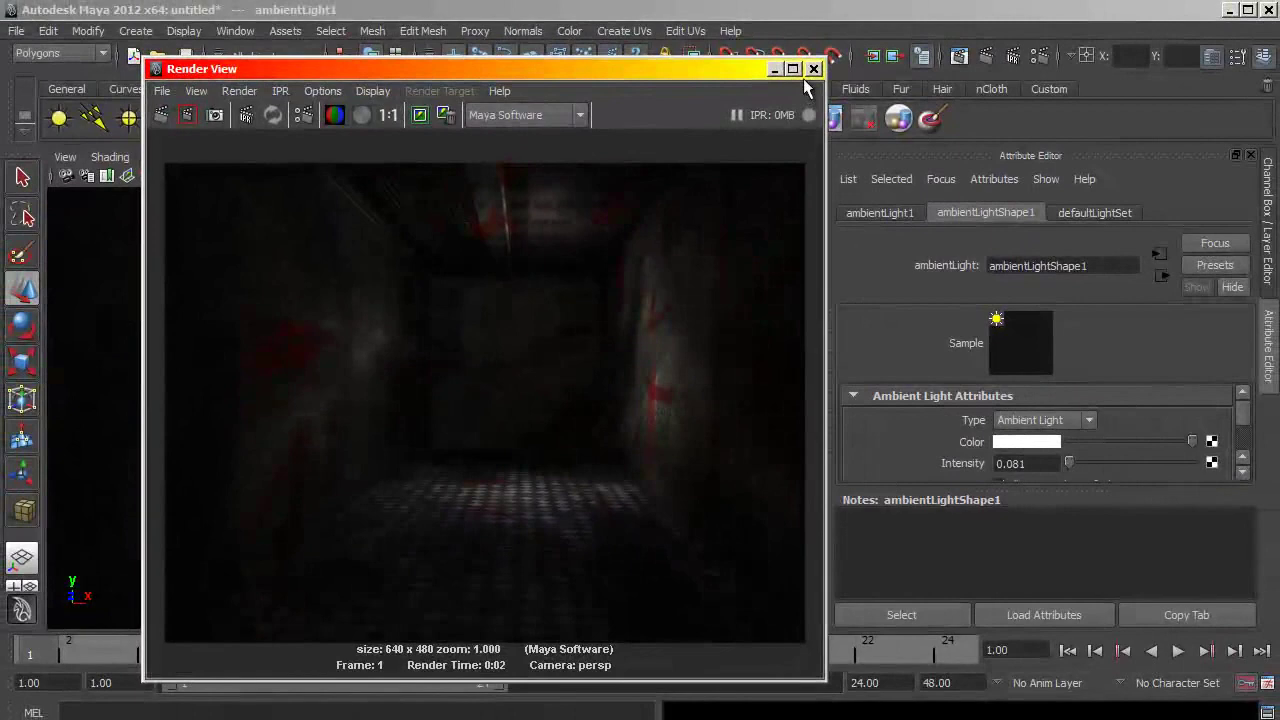
click(814, 69)
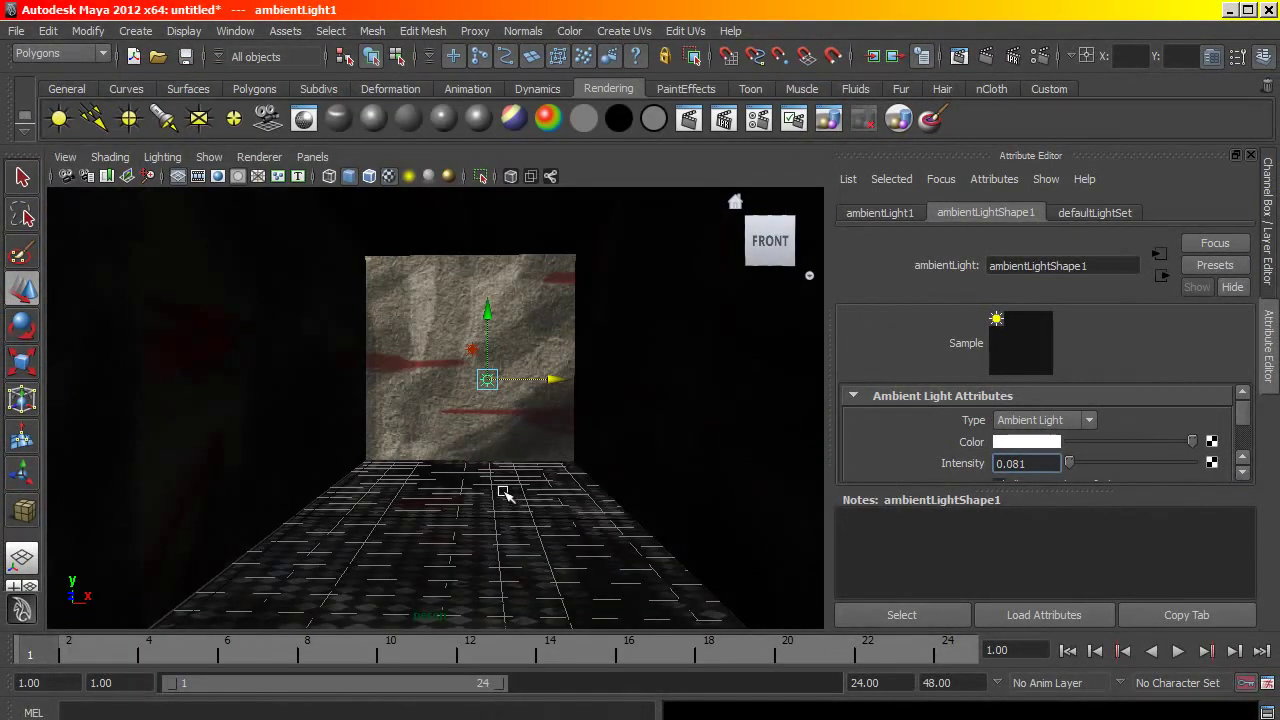
- Create a new perspective camera and look through it in the viewport
alt+drag(498, 474, 499, 478)
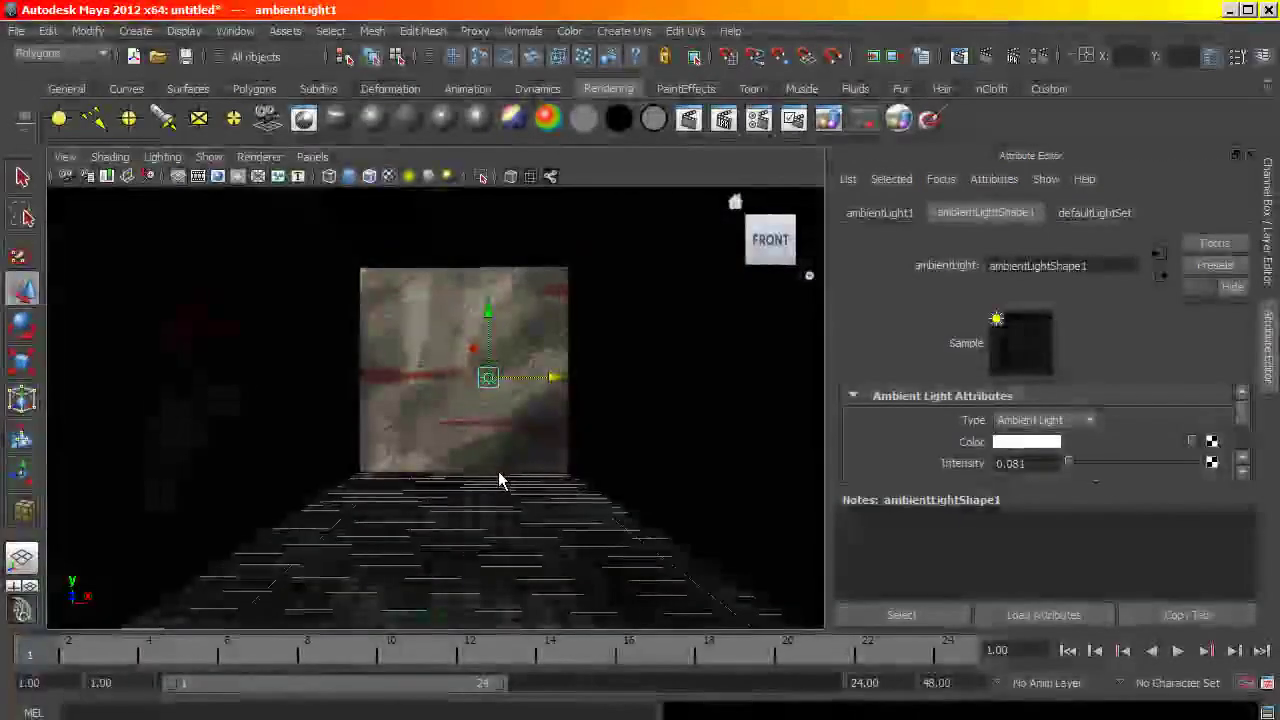
click(312, 157)
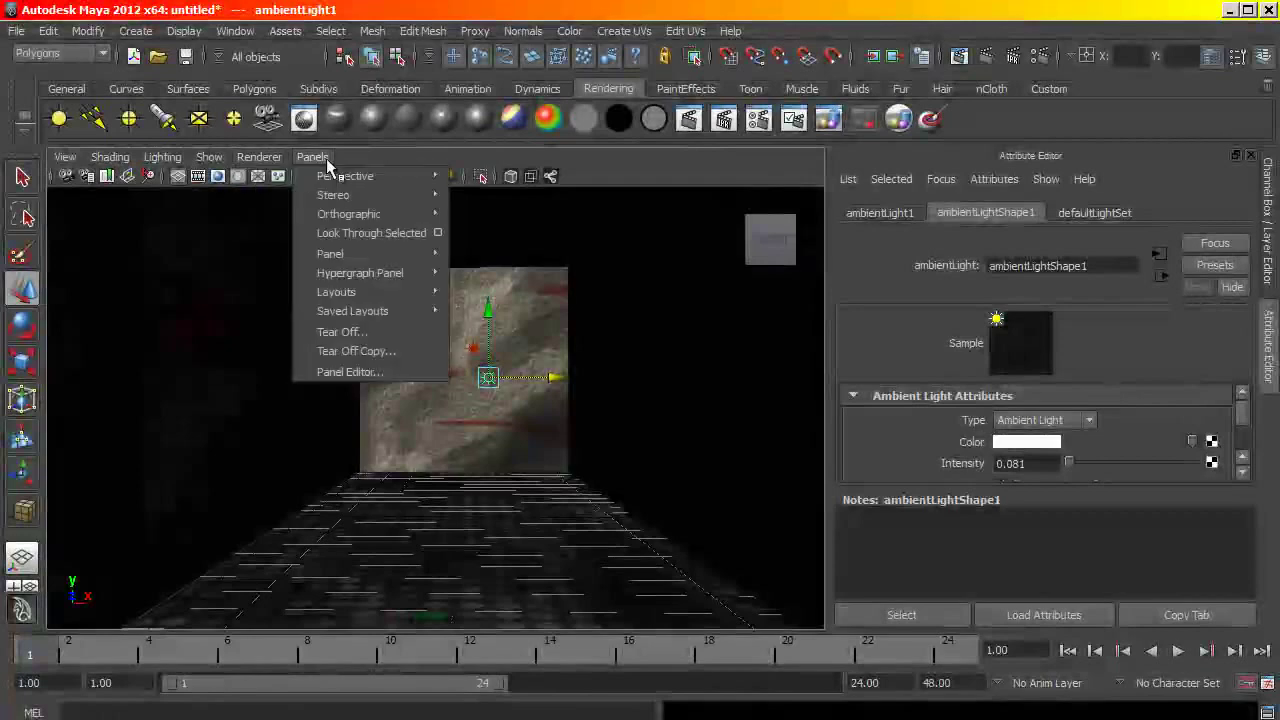
mouse_move(447, 185)
click(483, 197)
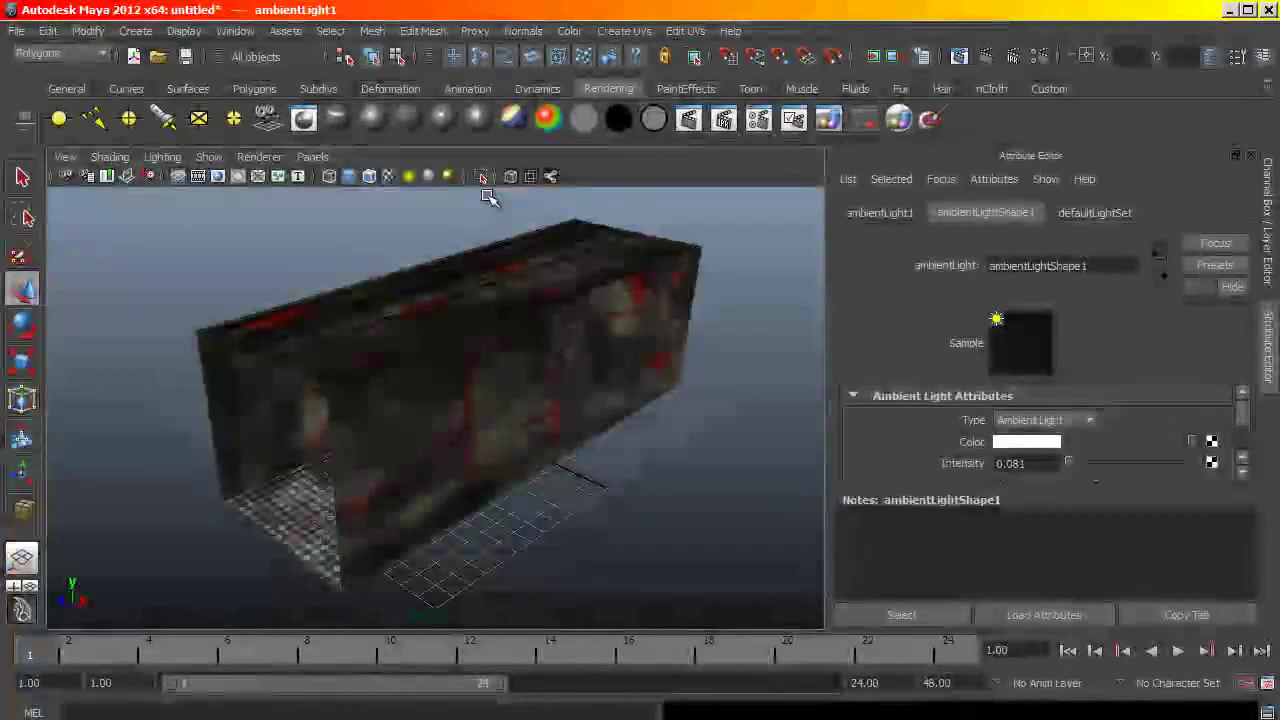
- Position the new camera inside the room, facing straight down the corridor at the far wall
alt+drag(334, 549, 432, 456)
alt+right_drag(432, 456, 640, 401)
alt+middle_drag(640, 401, 580, 491)
alt+drag(580, 491, 531, 420)
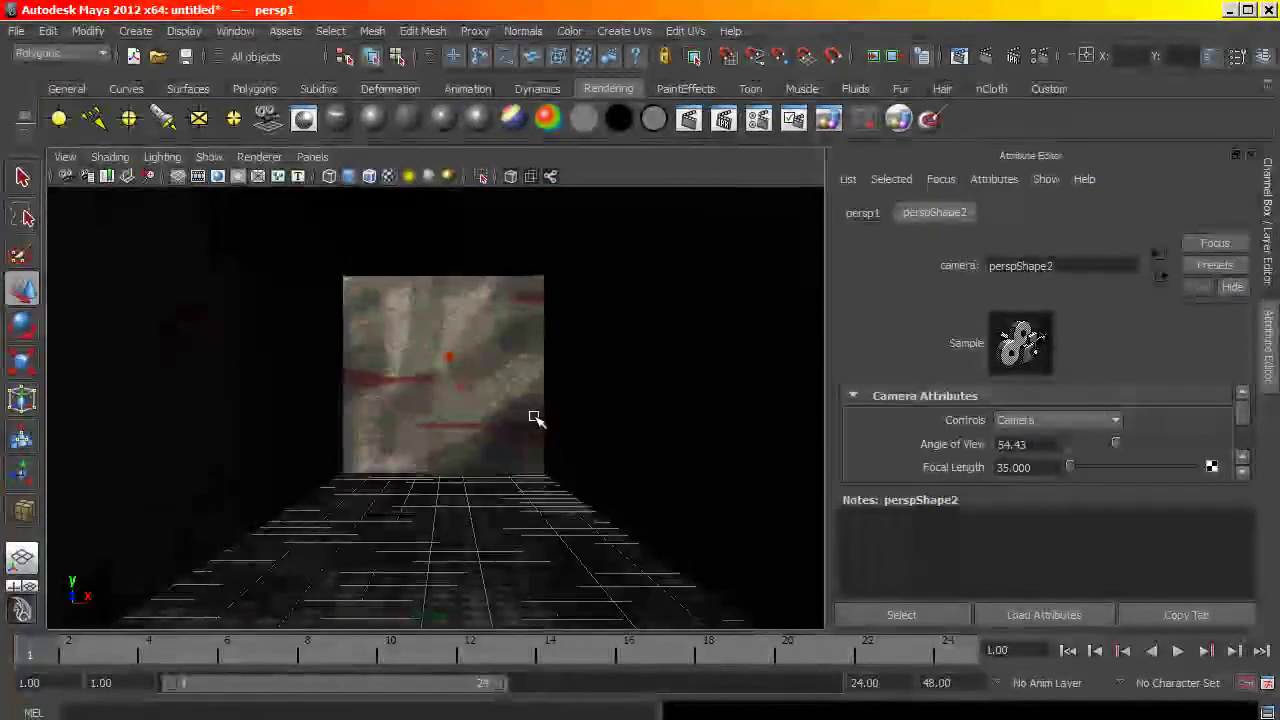
alt+middle_drag(520, 417, 527, 423)
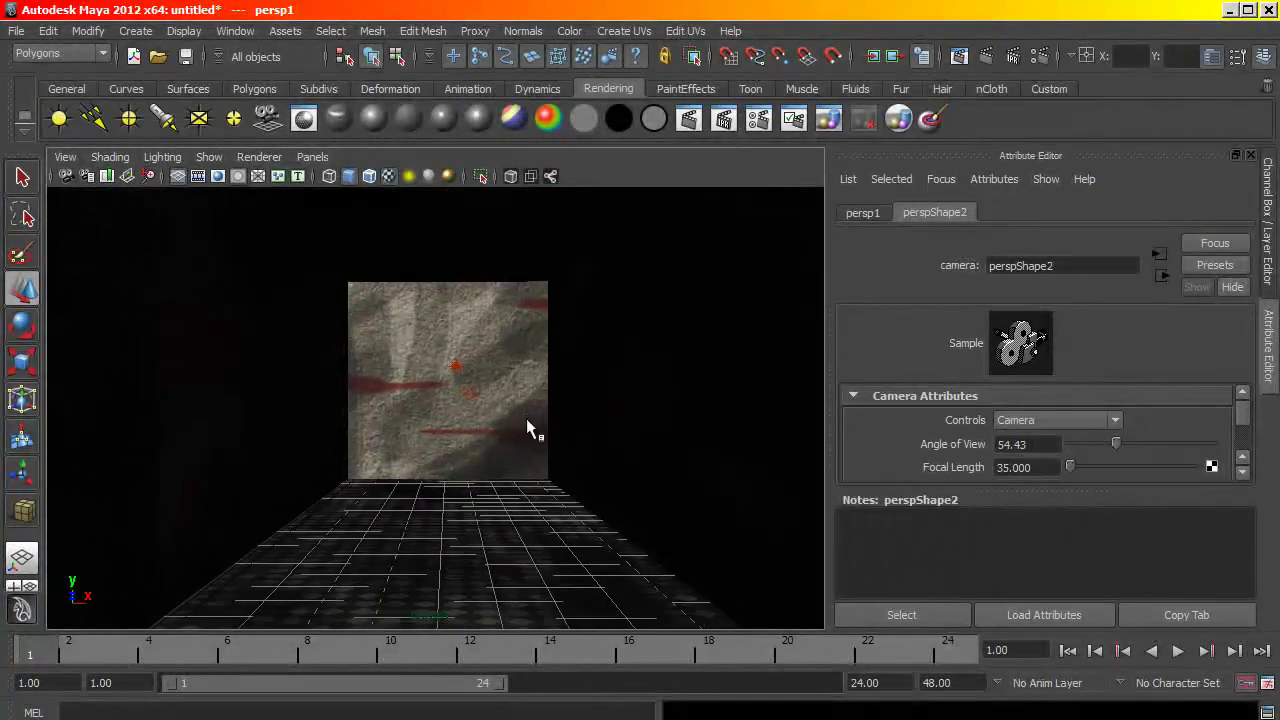
- Display the resolution gate in the new camera's view
click(60, 157)
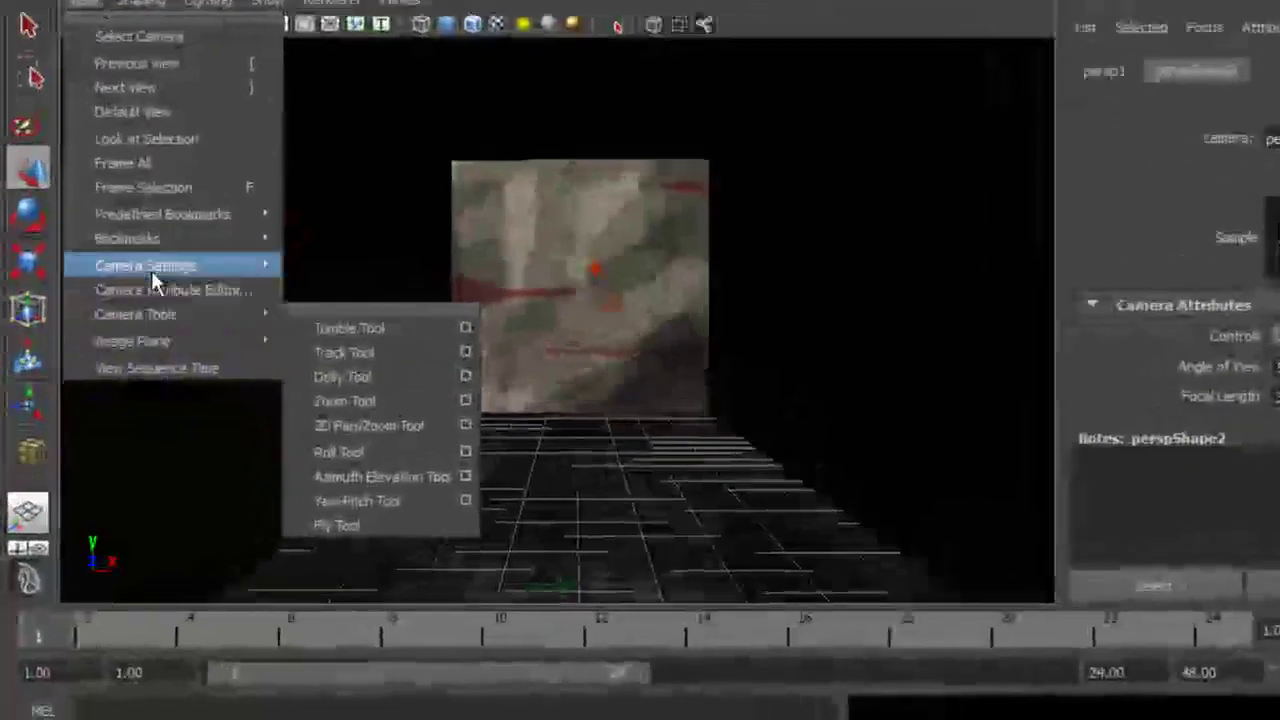
mouse_move(125, 362)
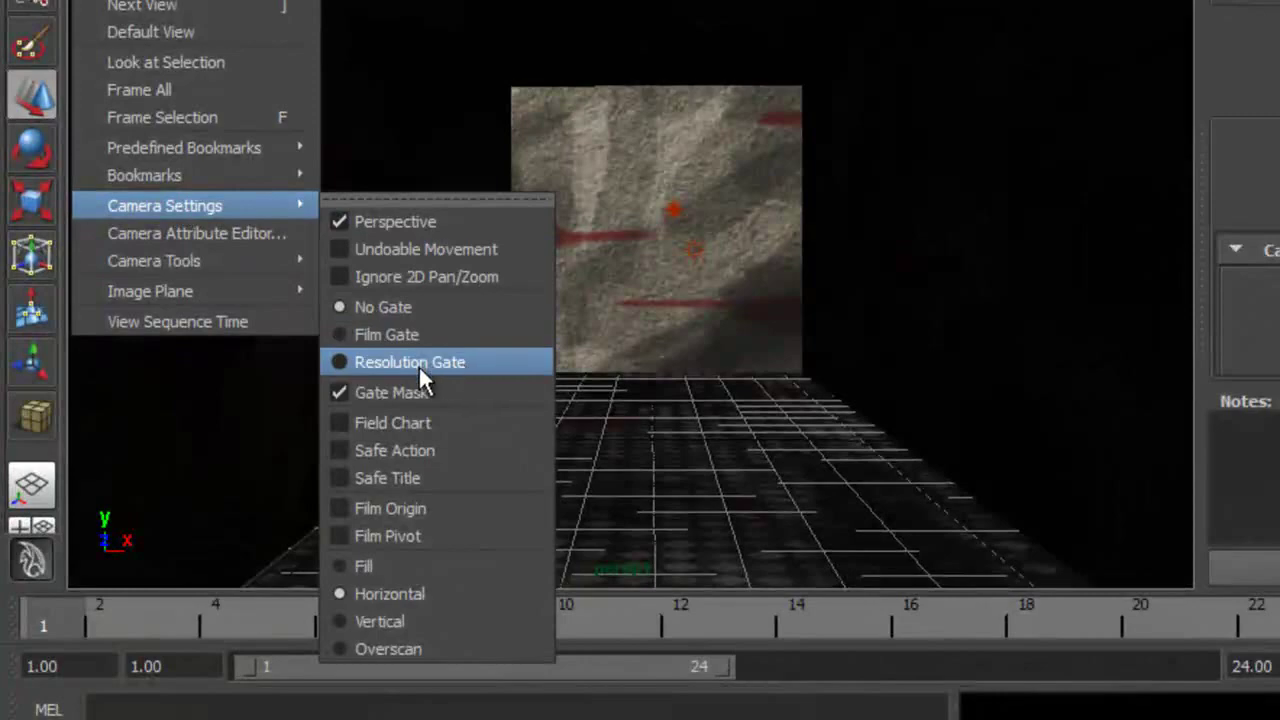
click(420, 365)
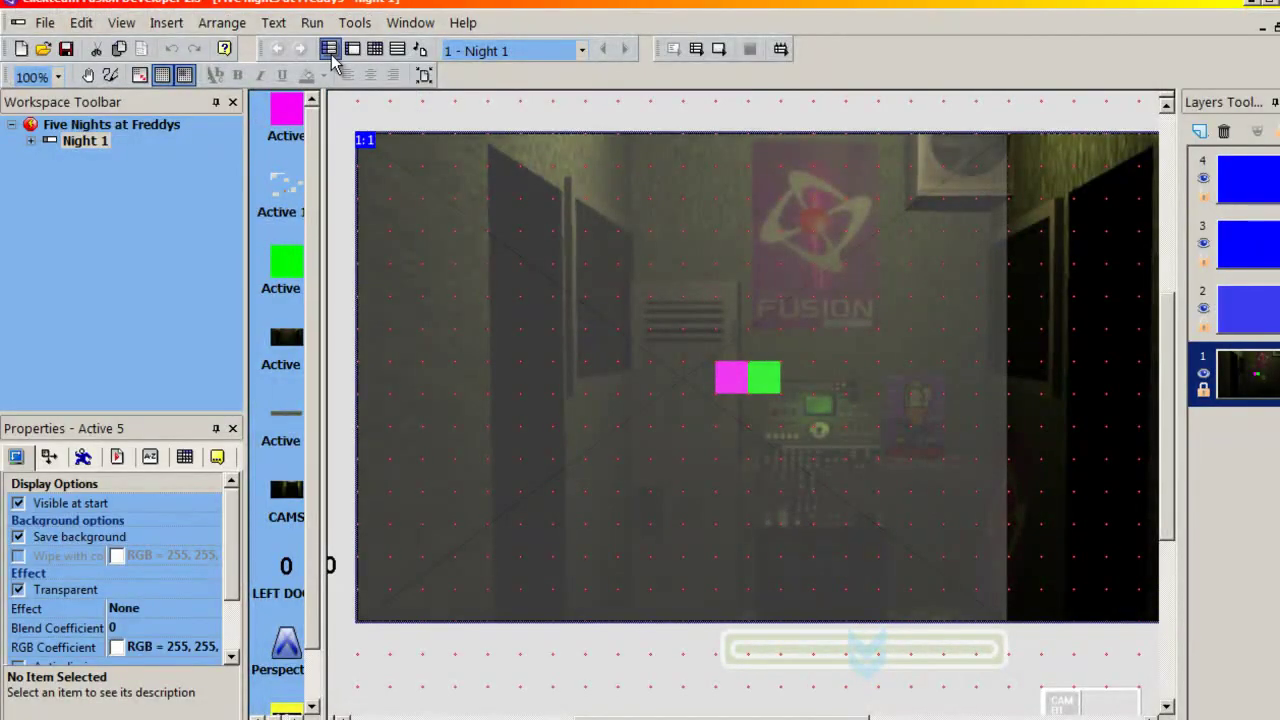
- Switch to Clickteam Fusion and check the frame dimensions of Night 1
click(330, 48)
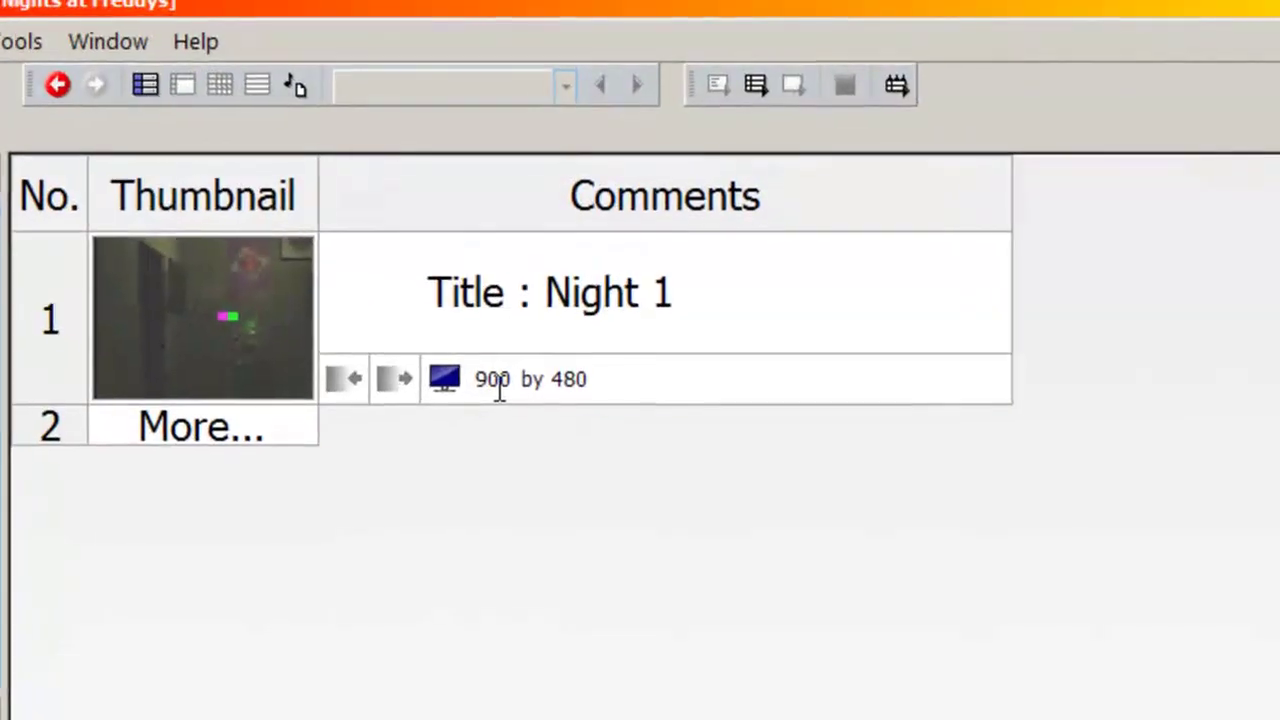
click(543, 226)
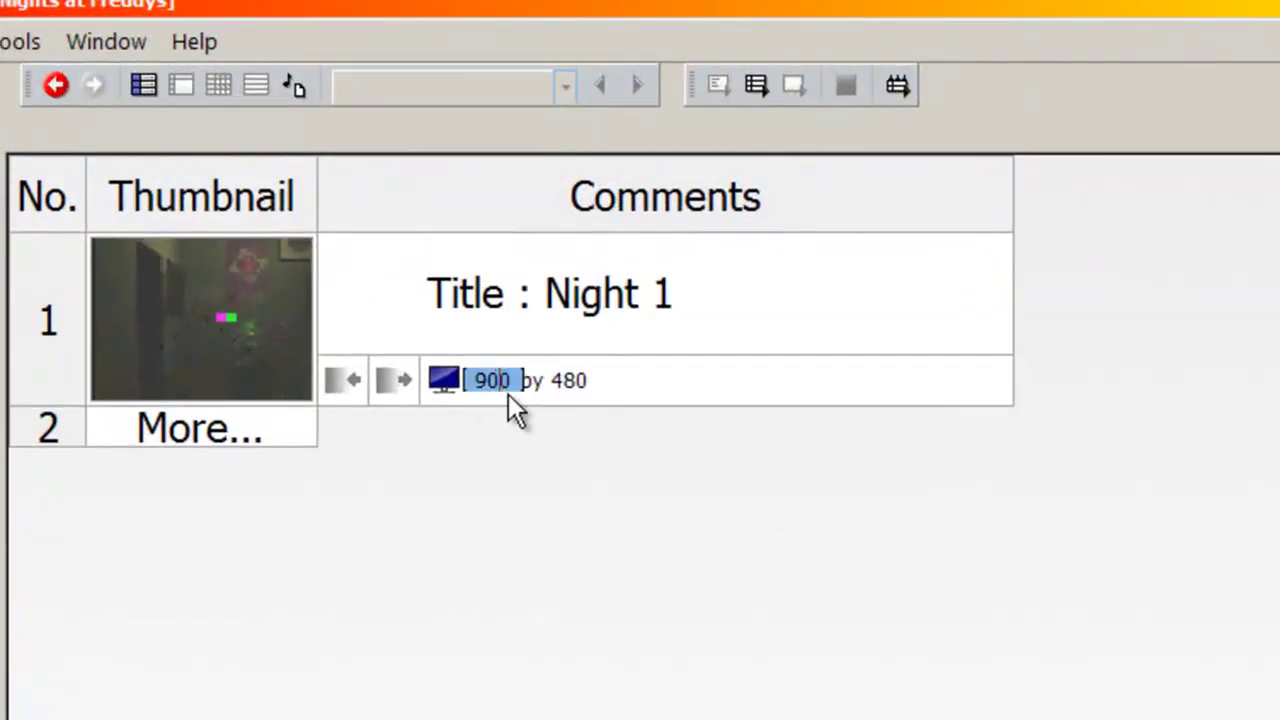
key(Return)
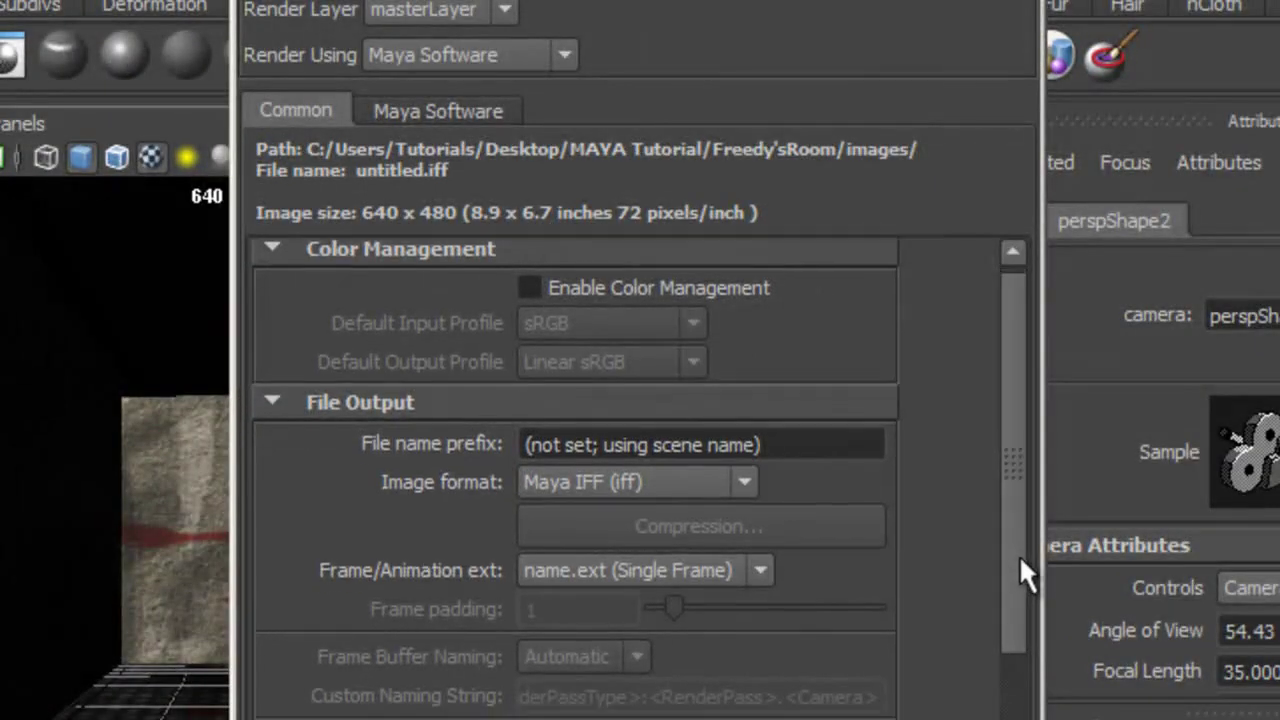
- Back in Maya, set the render image width to 900 pixels in the render settings
scroll(1020, 590, down, 5)
scroll(1009, 668, down, 3)
drag(634, 420, 535, 428)
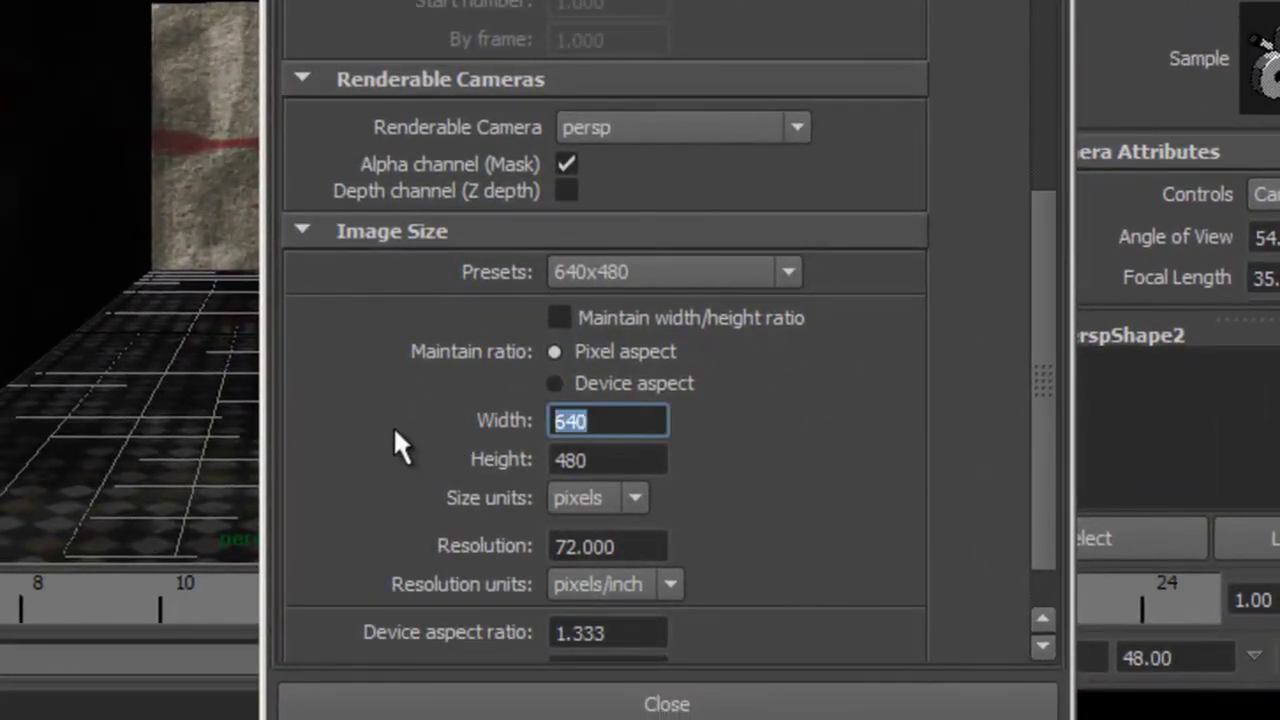
text(900)
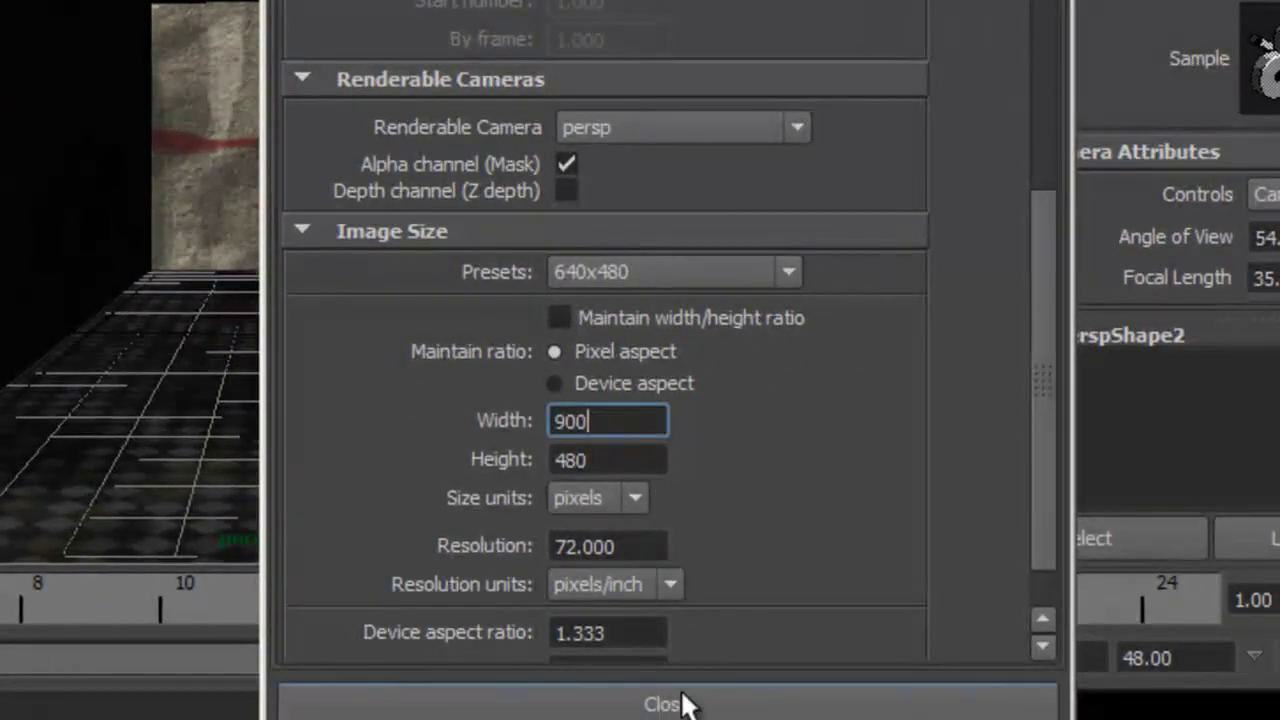
click(688, 706)
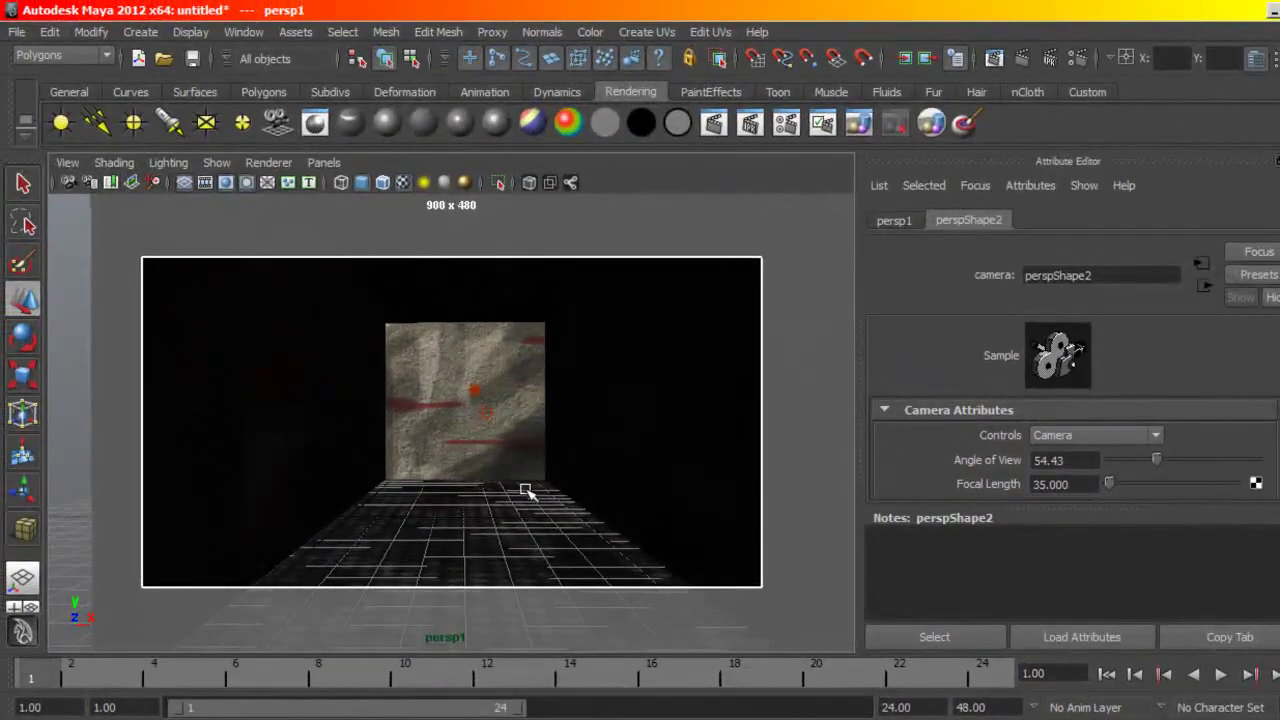
- Widen the camera's angle of view to 85.43
scroll(500, 448, up, 2)
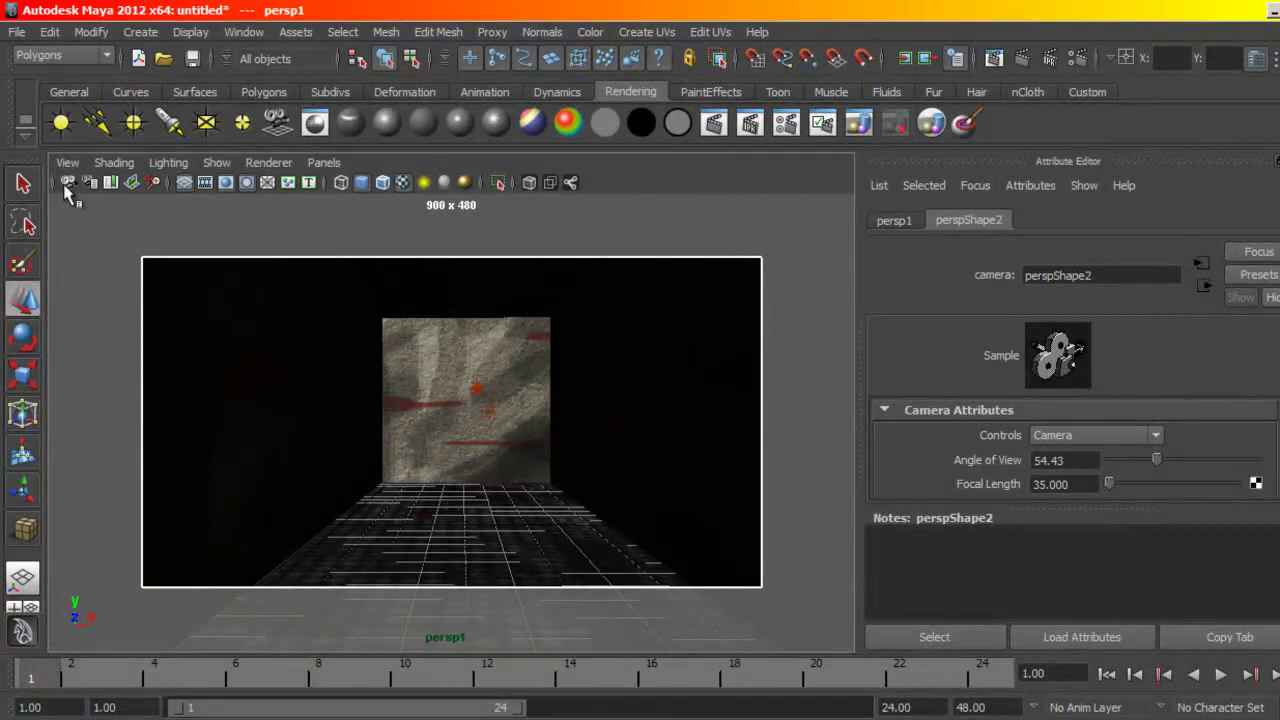
double_click(1047, 460)
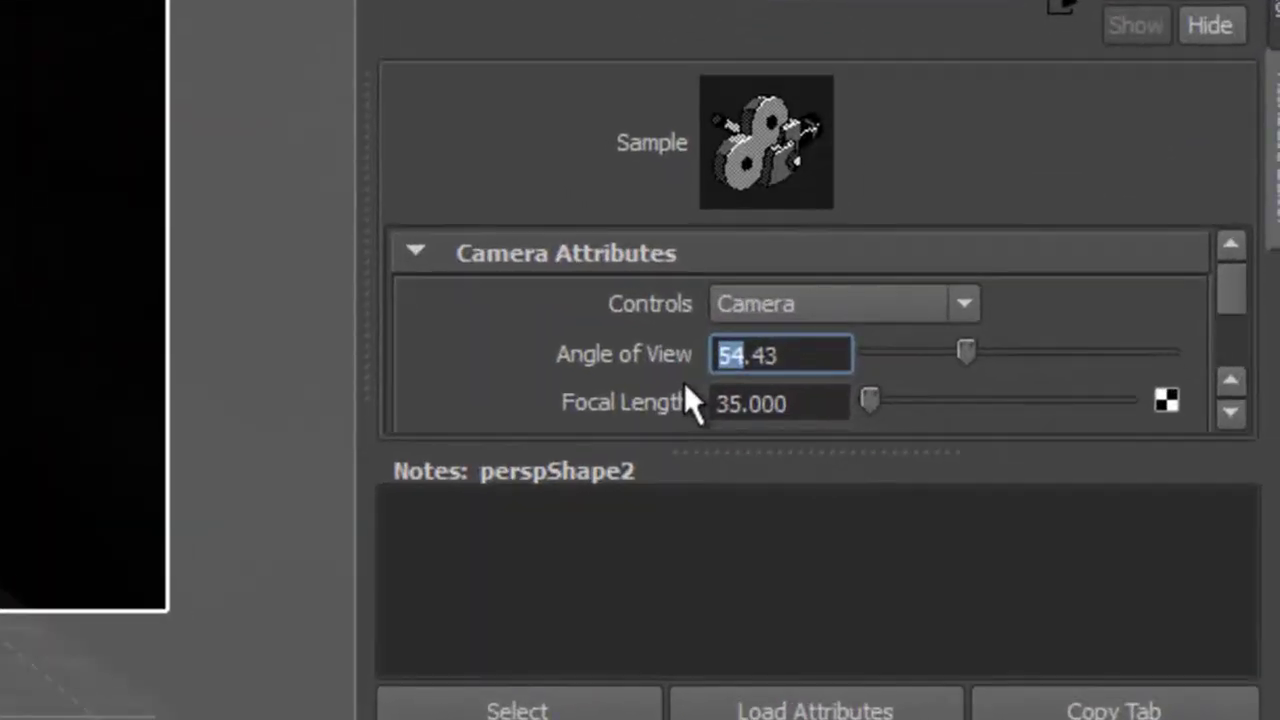
text(85)
key(Return)
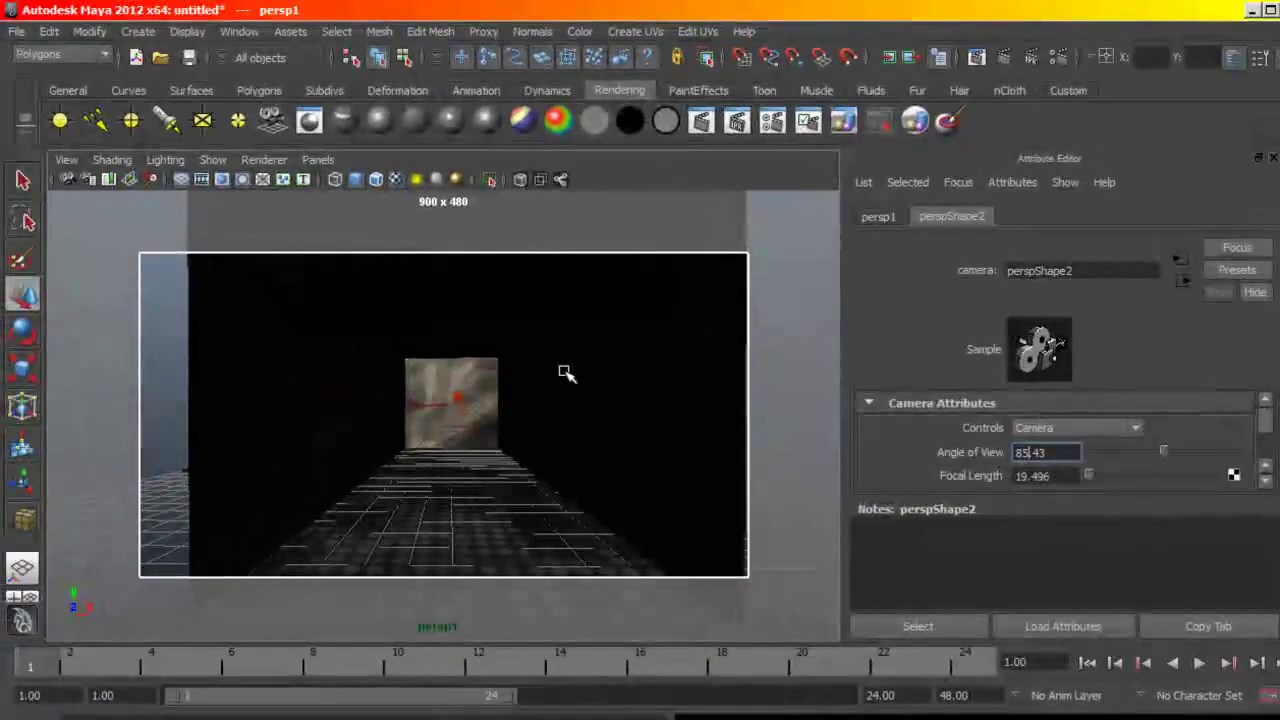
- Move the camera further into the corridor and tilt it up so only the room's interior fills the frame
alt+right_drag(532, 402, 688, 462)
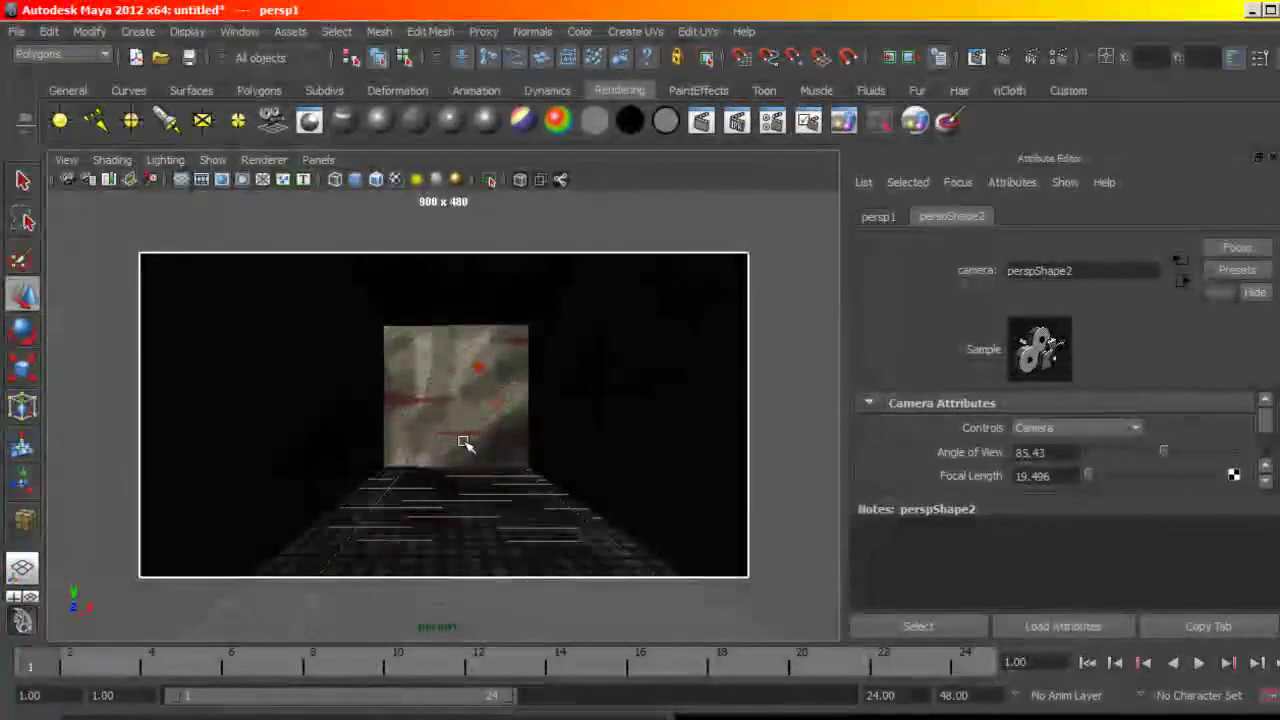
alt+drag(471, 414, 467, 410)
alt+middle_drag(467, 410, 457, 424)
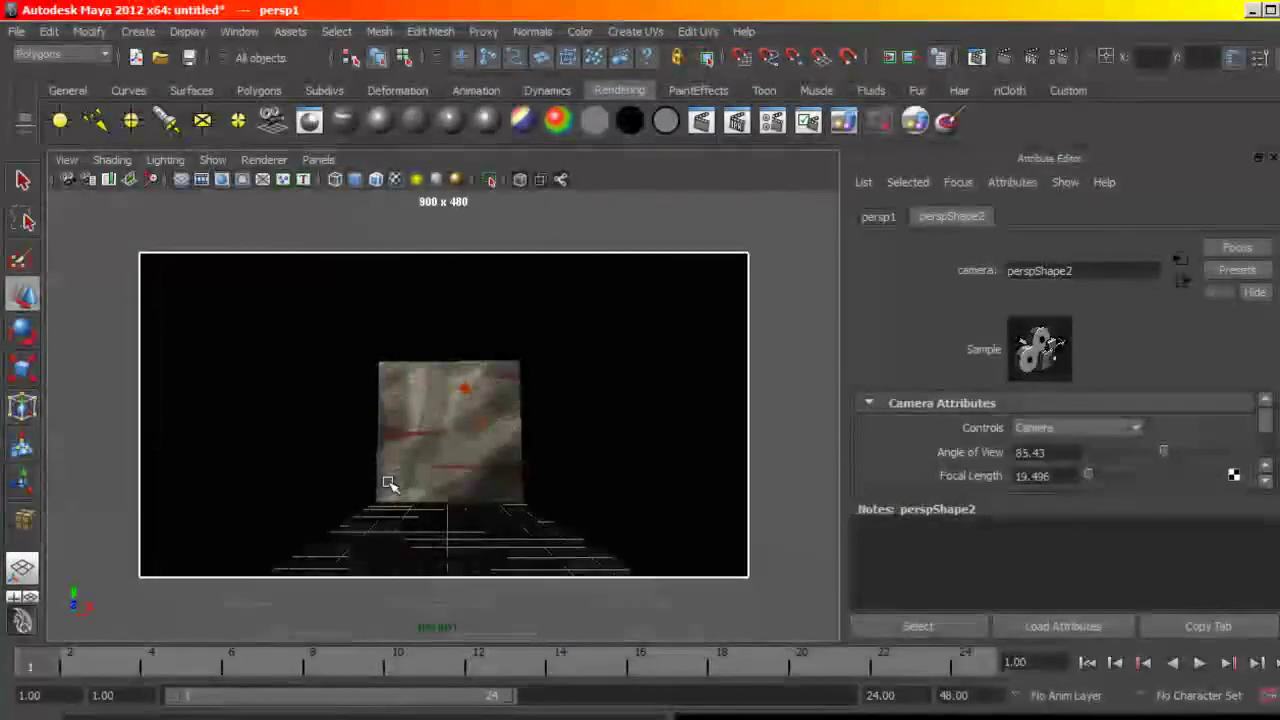
- Show the viewport with no lights and insert two vertical edge loops and one horizontal loop, outlining a doorway on each side wall
click(163, 160)
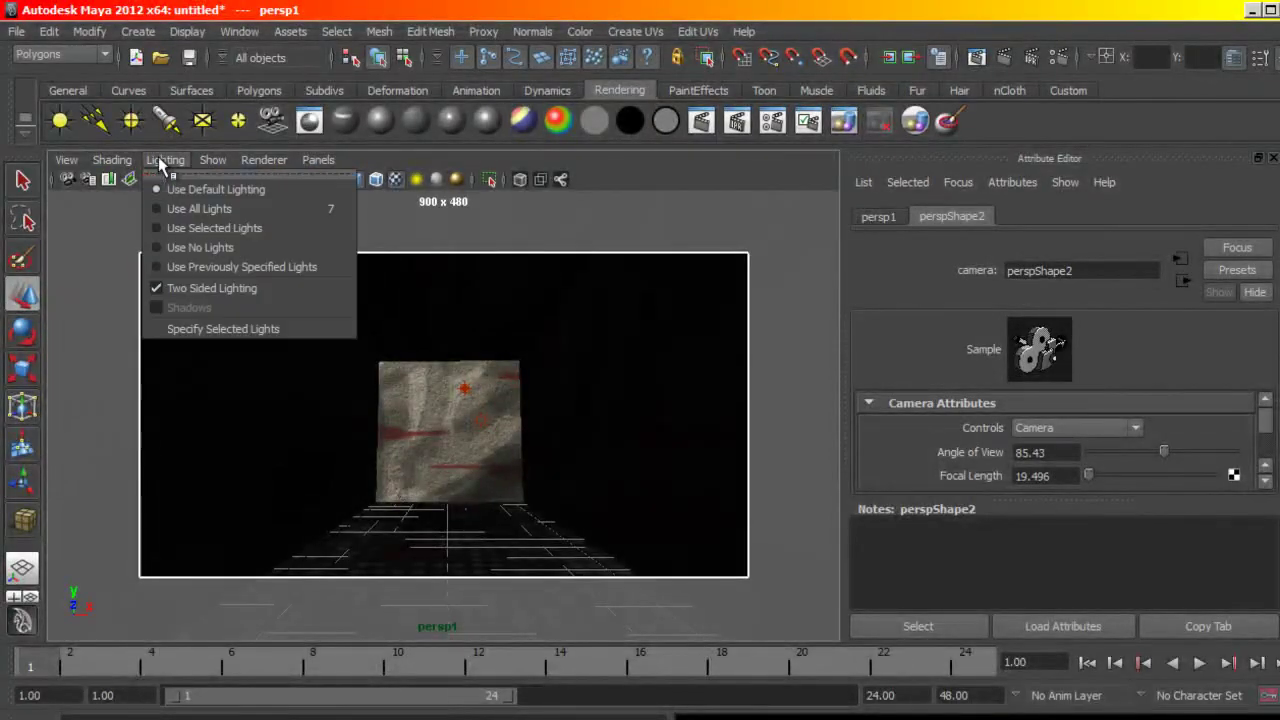
click(204, 247)
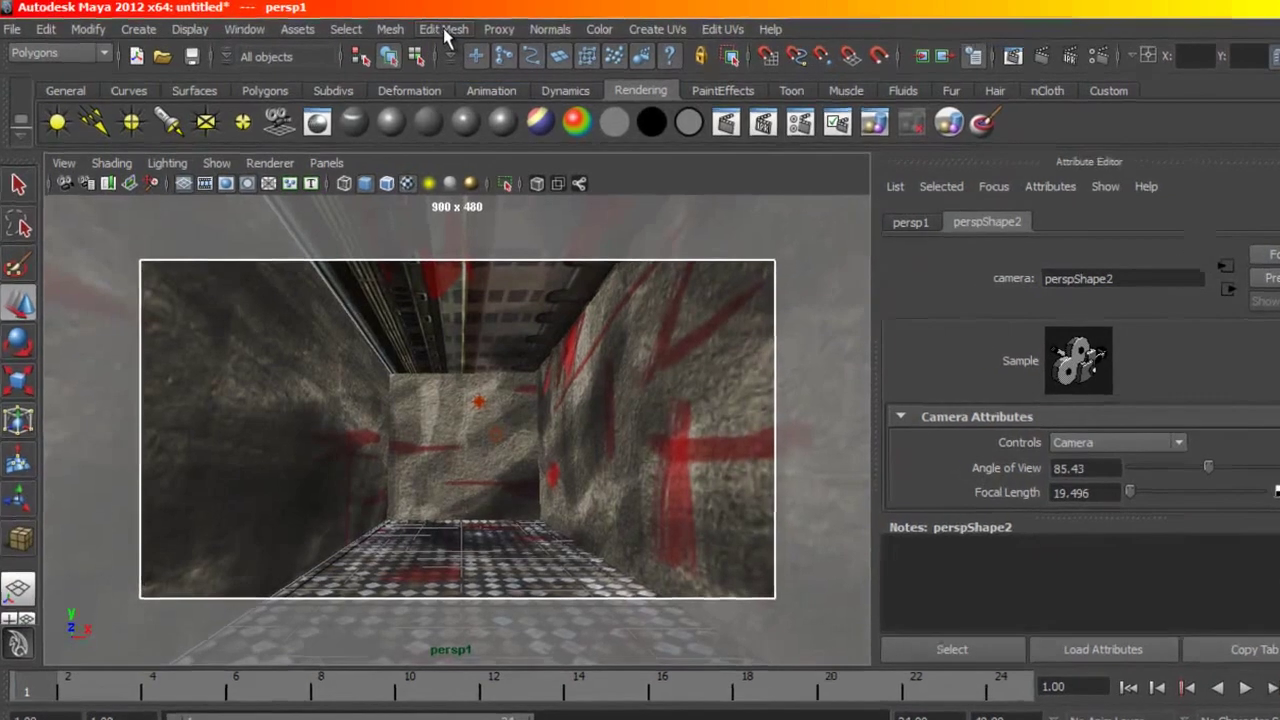
click(443, 28)
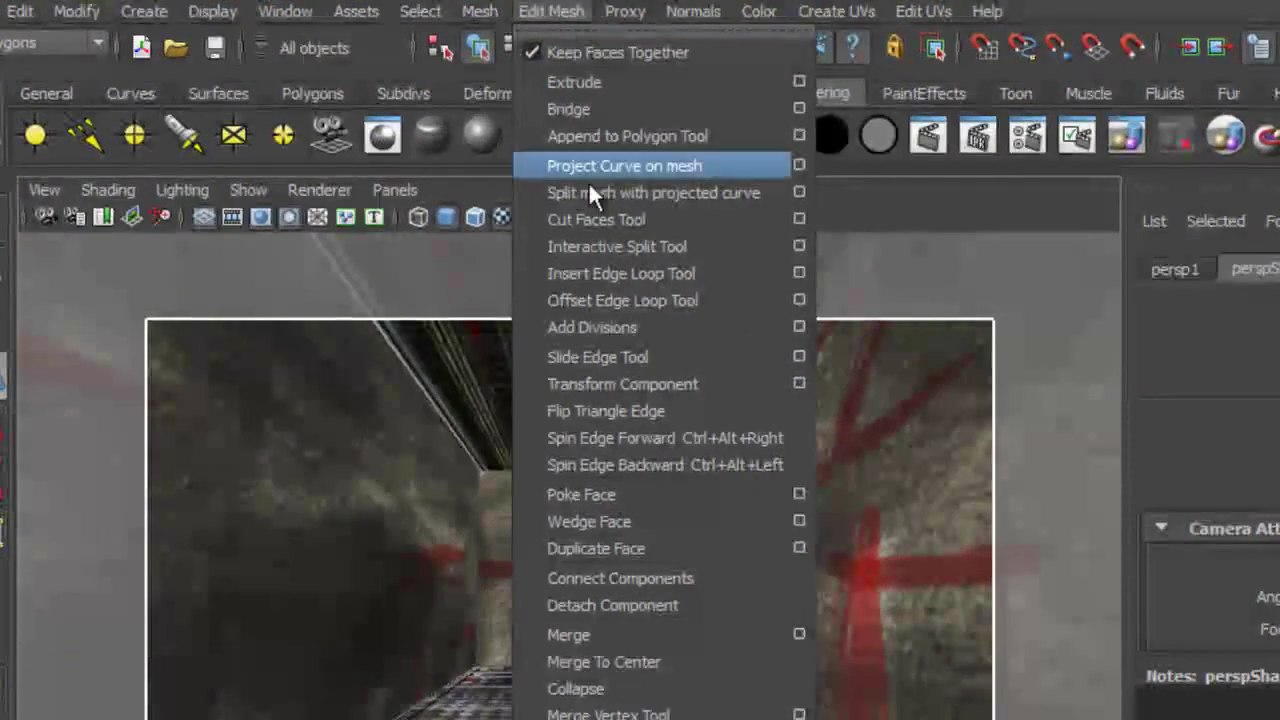
click(627, 282)
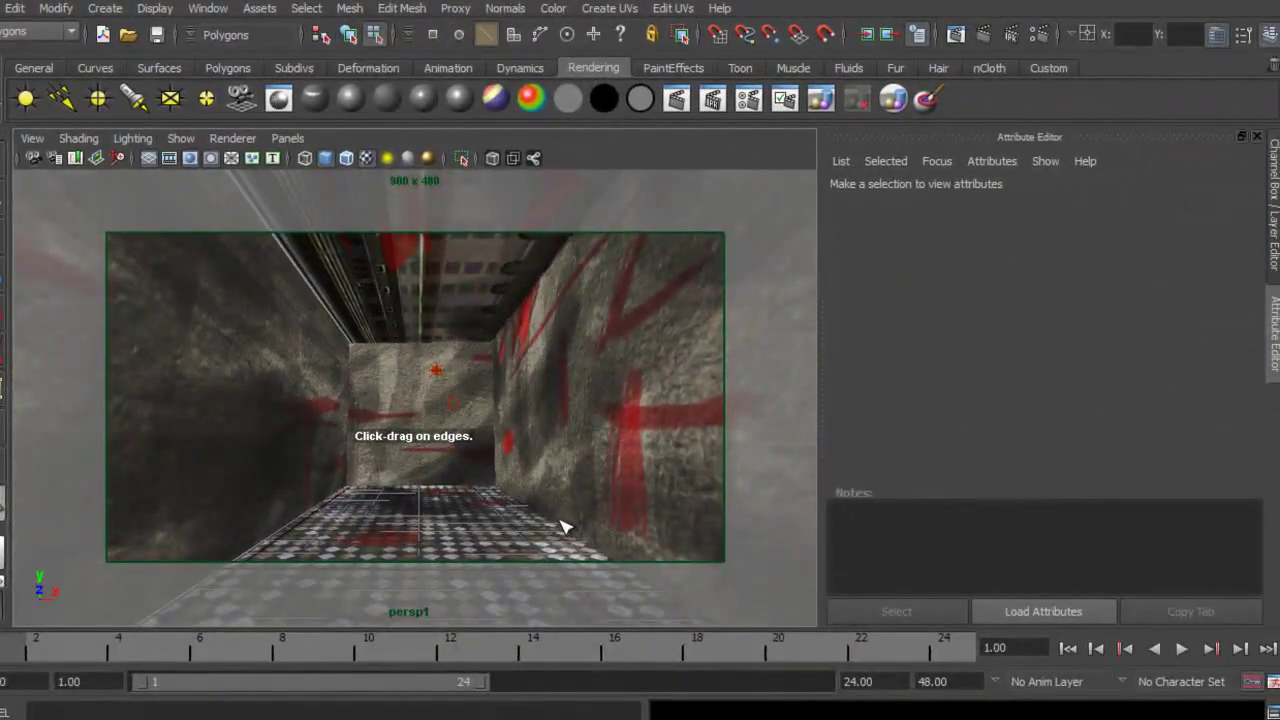
click(563, 527)
drag(563, 527, 633, 573)
mouse_move(566, 355)
mouse_down()
mouse_move(571, 314)
mouse_move(586, 343)
mouse_up()
key(w)
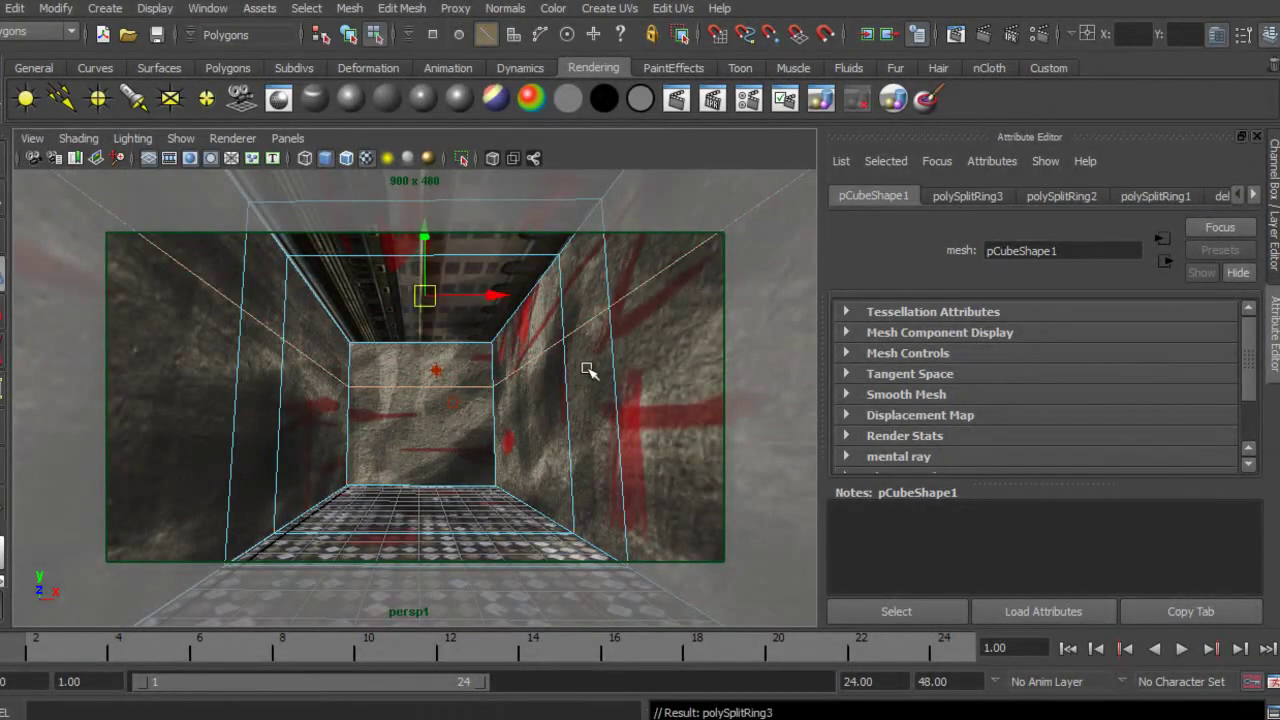
- Delete the doorway faces on both side walls of the room
key(F11)
click(601, 408)
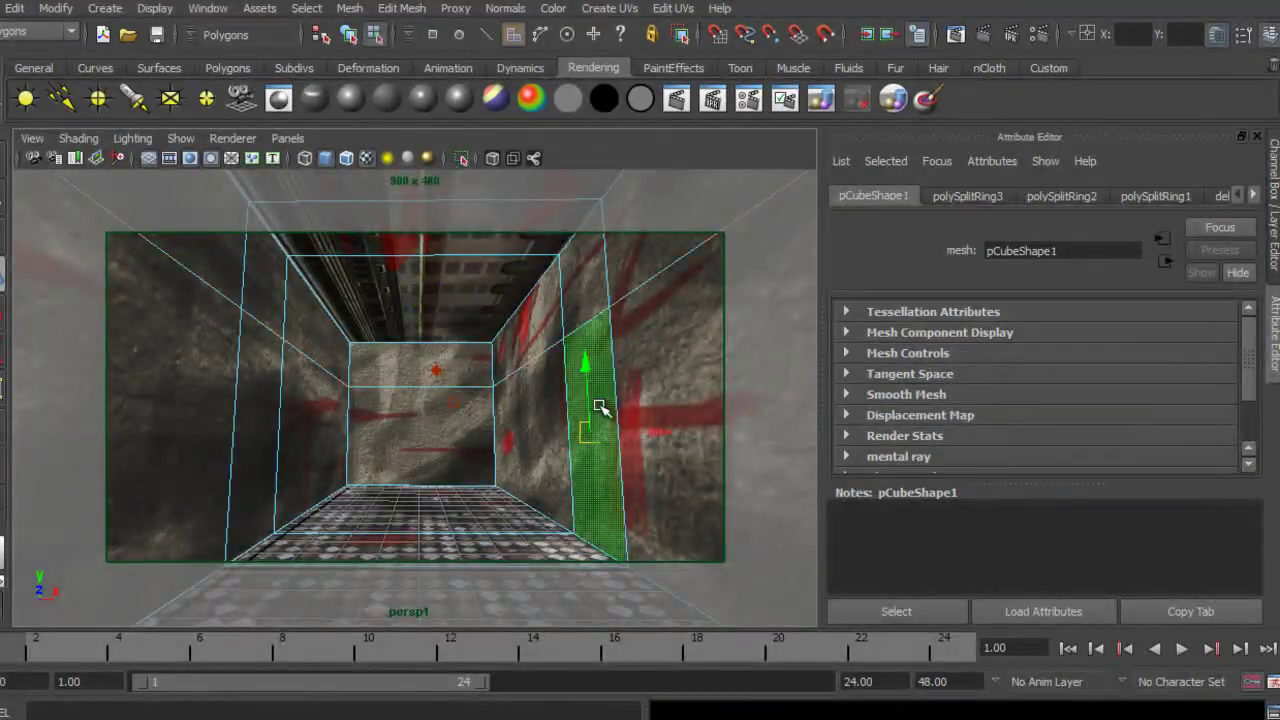
key(Delete)
click(257, 386)
key(Delete)
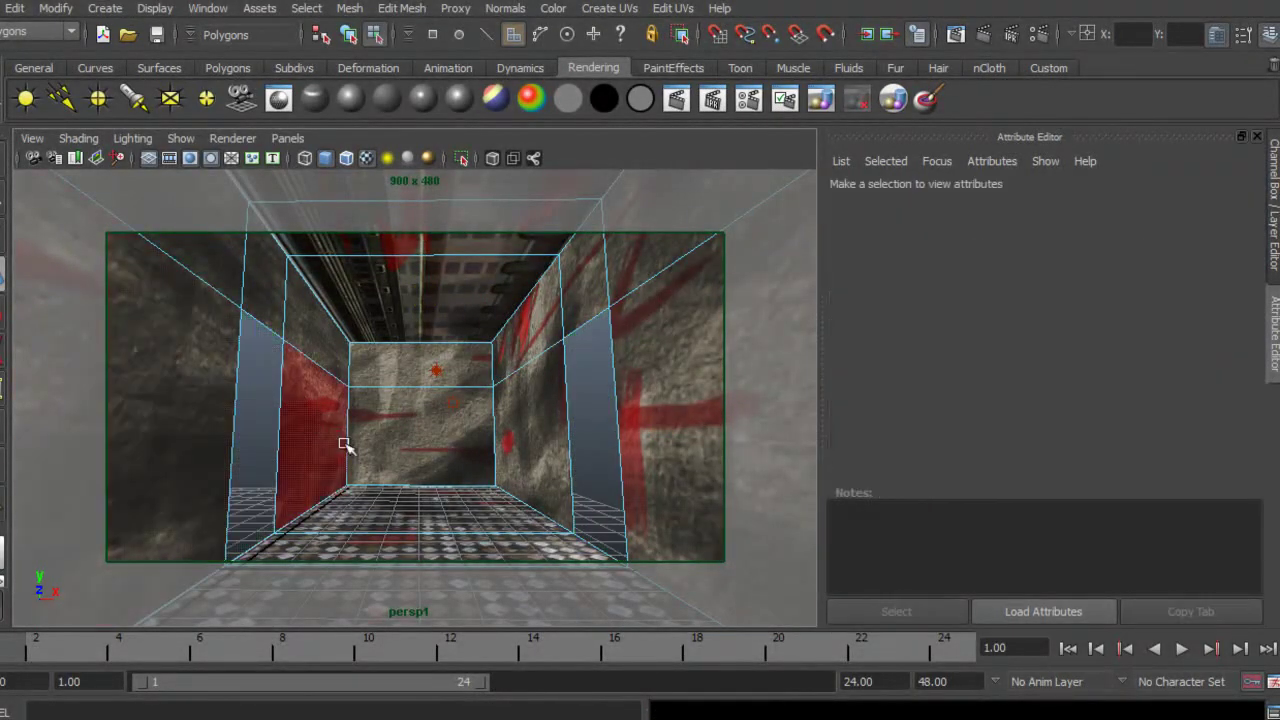
- Light the viewport with all scene lights, raise the camera to reframe both doorways, and test-render the room
click(128, 138)
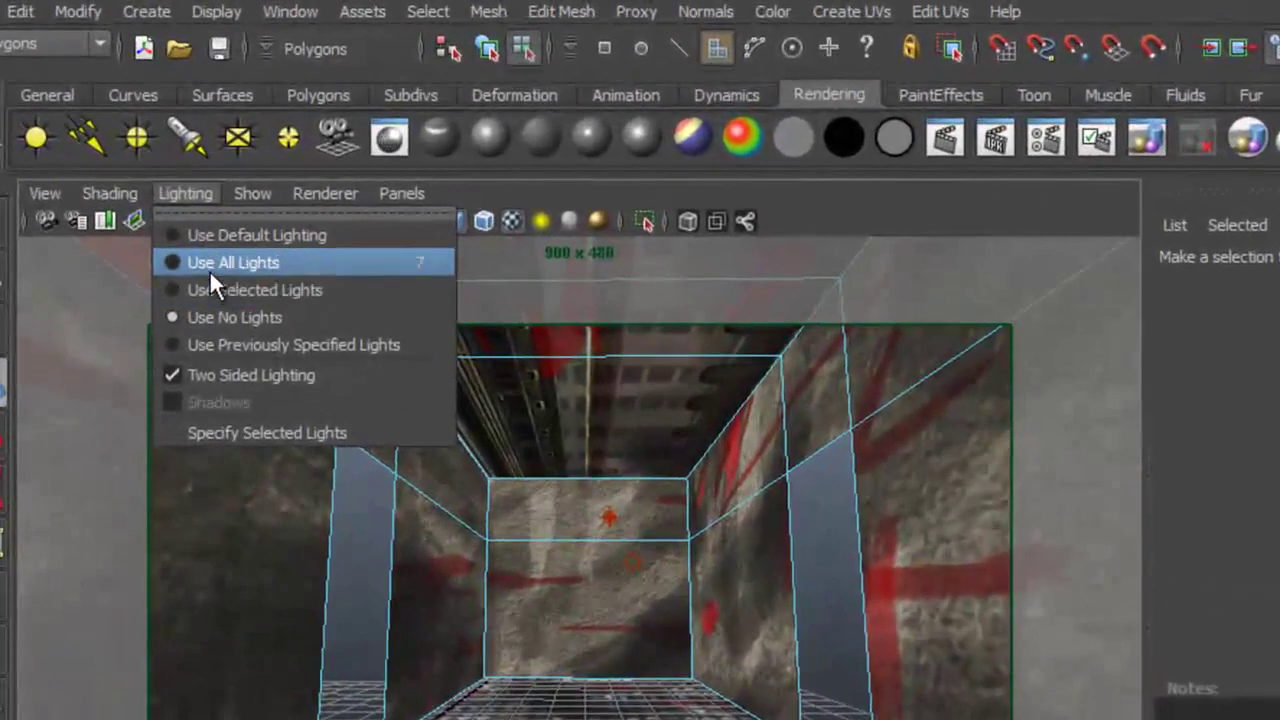
click(207, 240)
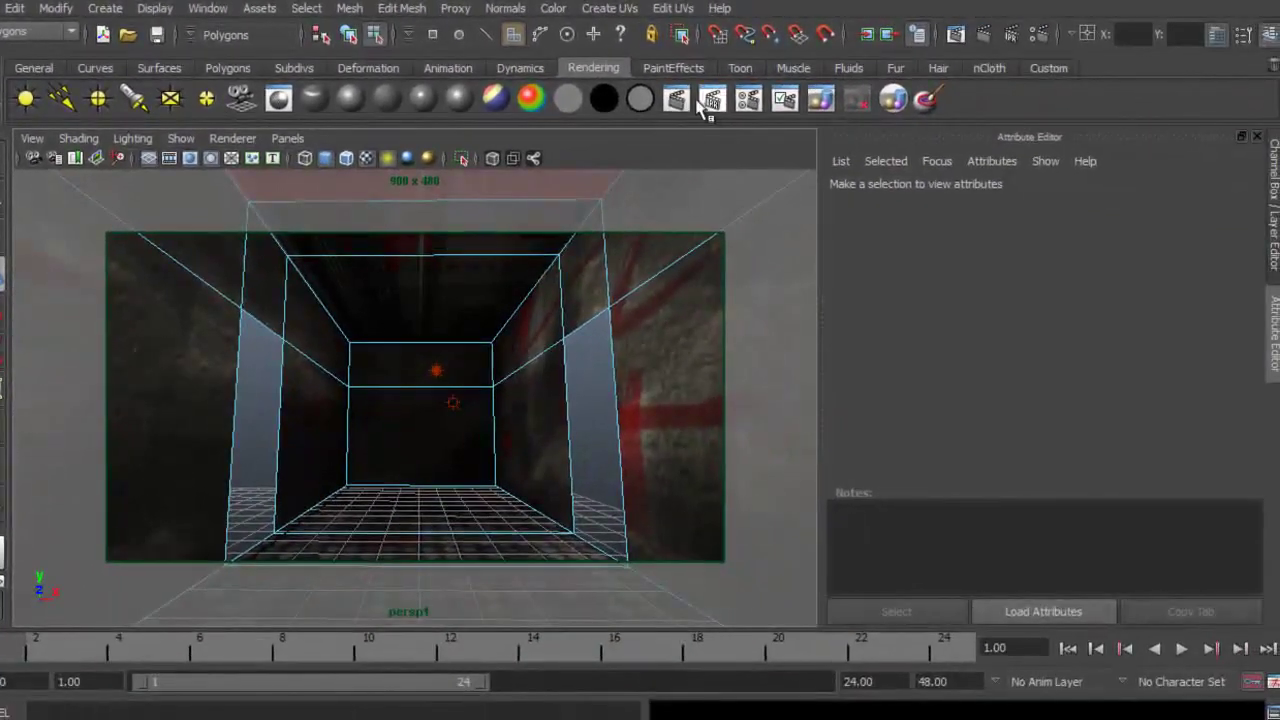
alt+drag(438, 341, 509, 329)
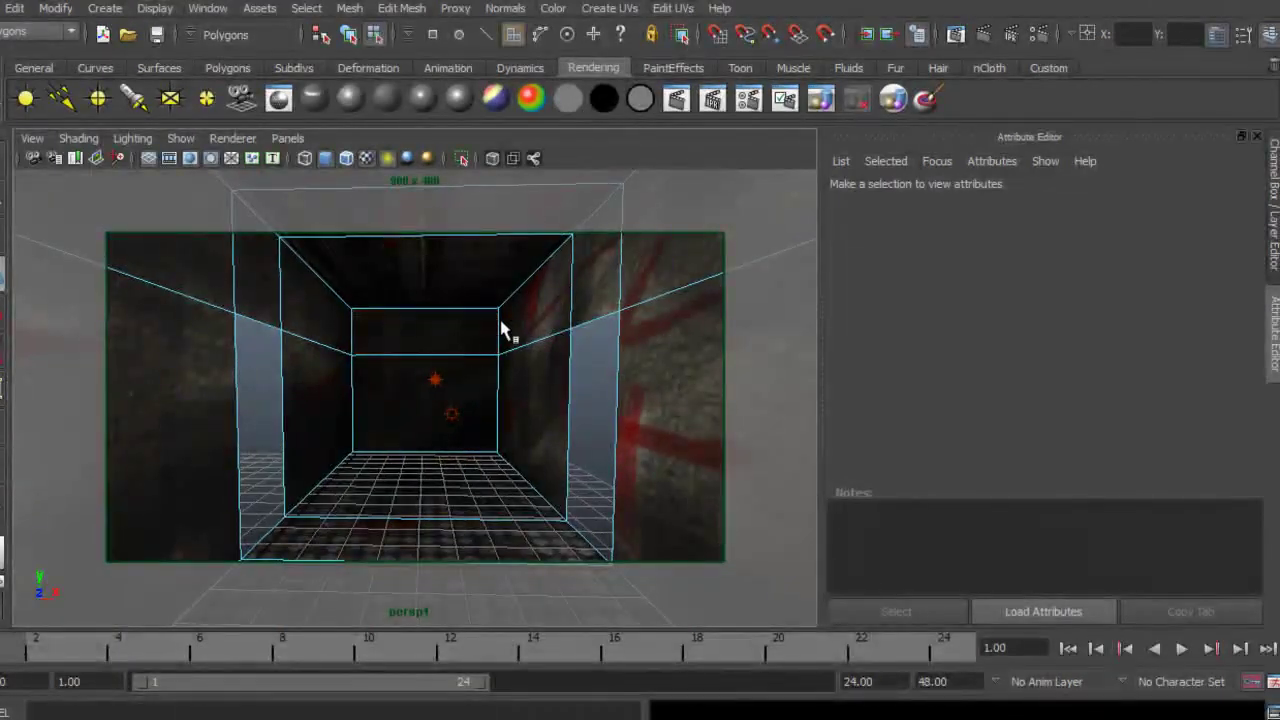
click(676, 99)
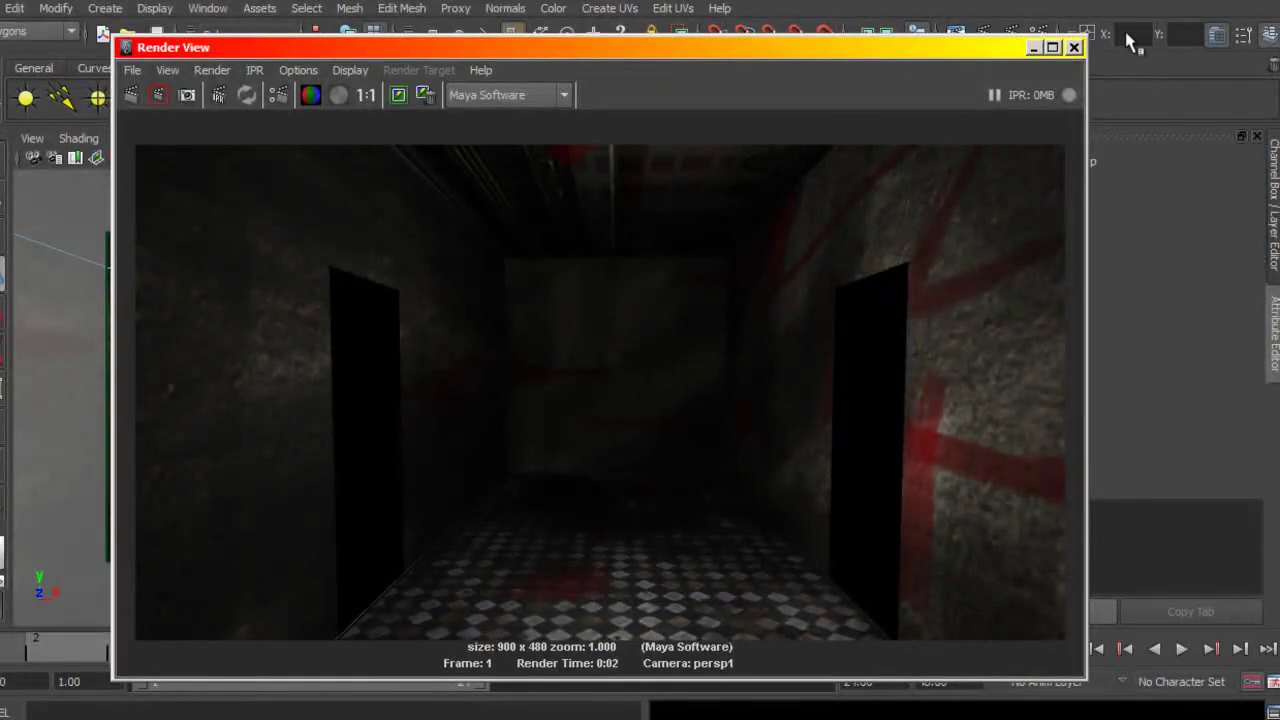
click(1074, 47)
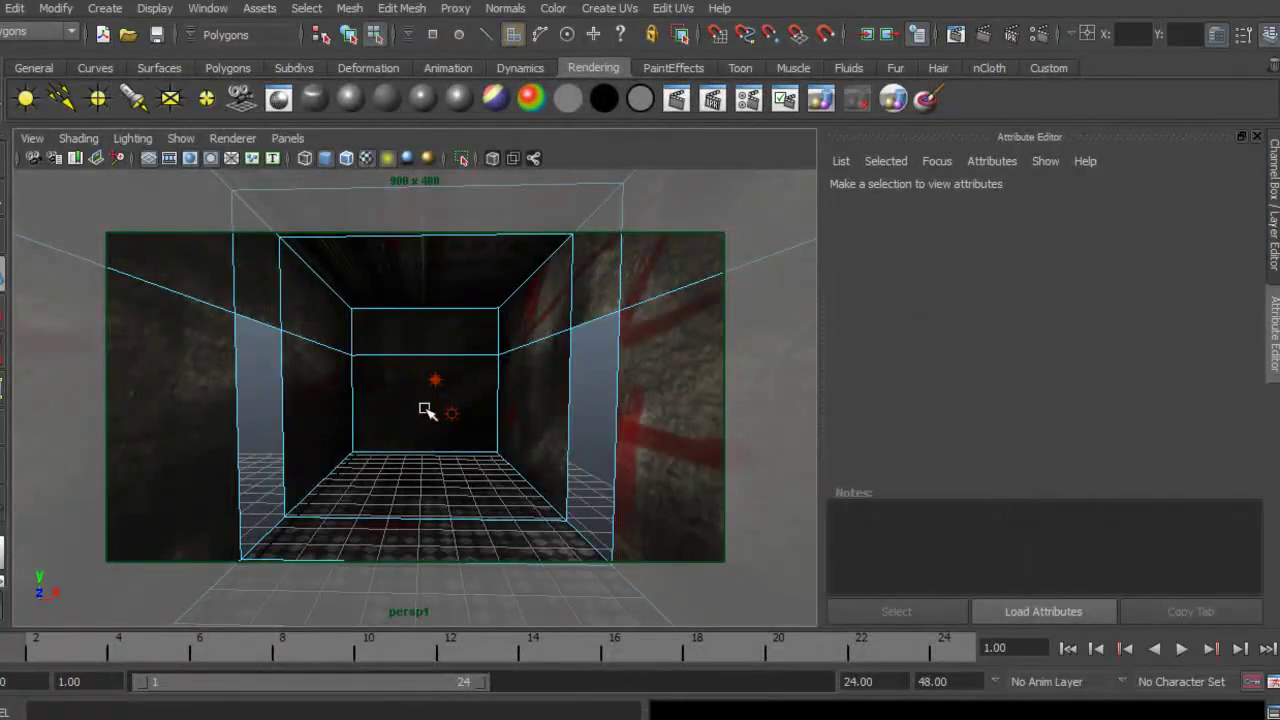
- Move the camera slightly closer to the doorways and render the room again
alt+right_drag(428, 412, 457, 420)
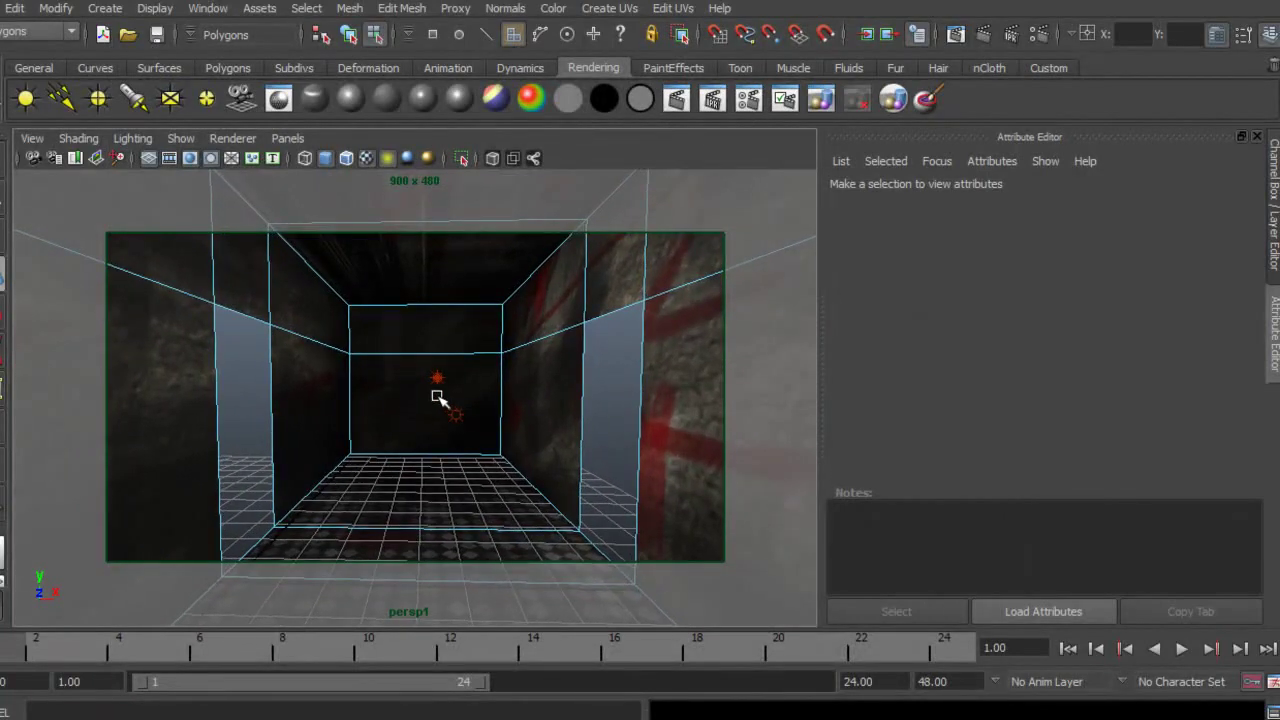
alt+drag(438, 397, 414, 420)
click(680, 98)
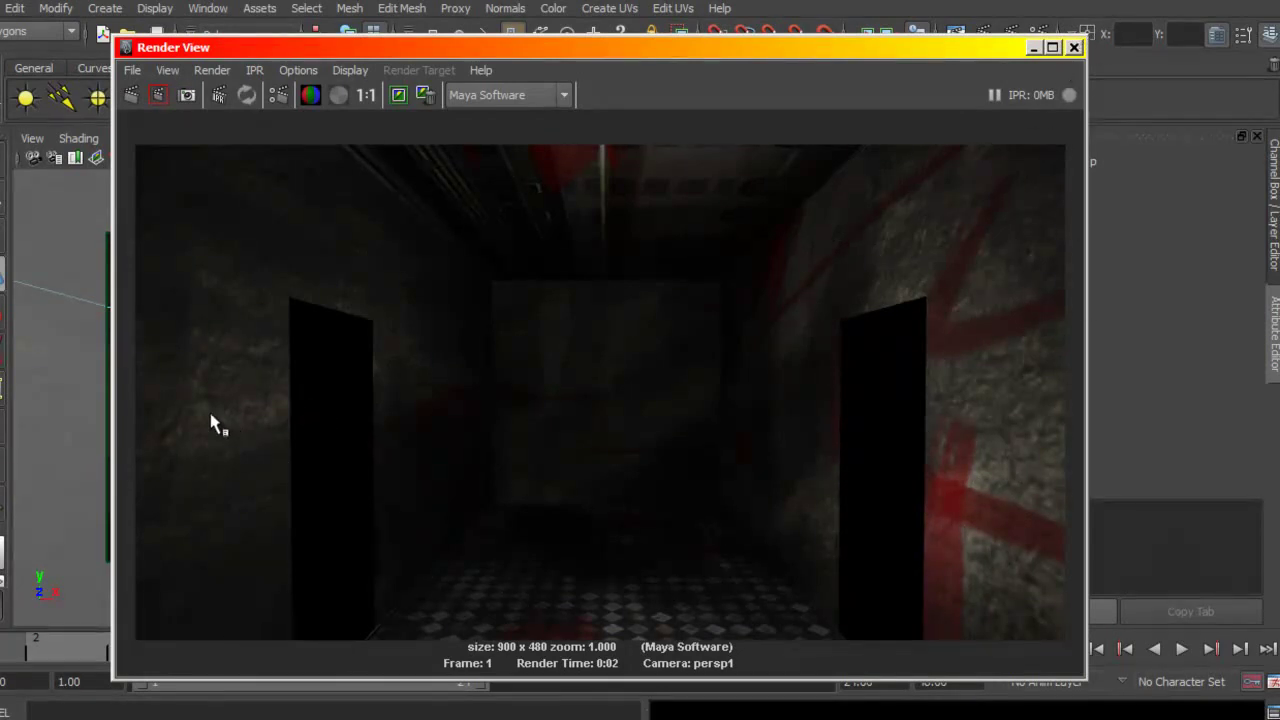
click(1074, 47)
- Turn the camera slightly to the right and test-render the adjusted view
alt+middle_drag(484, 395, 468, 385)
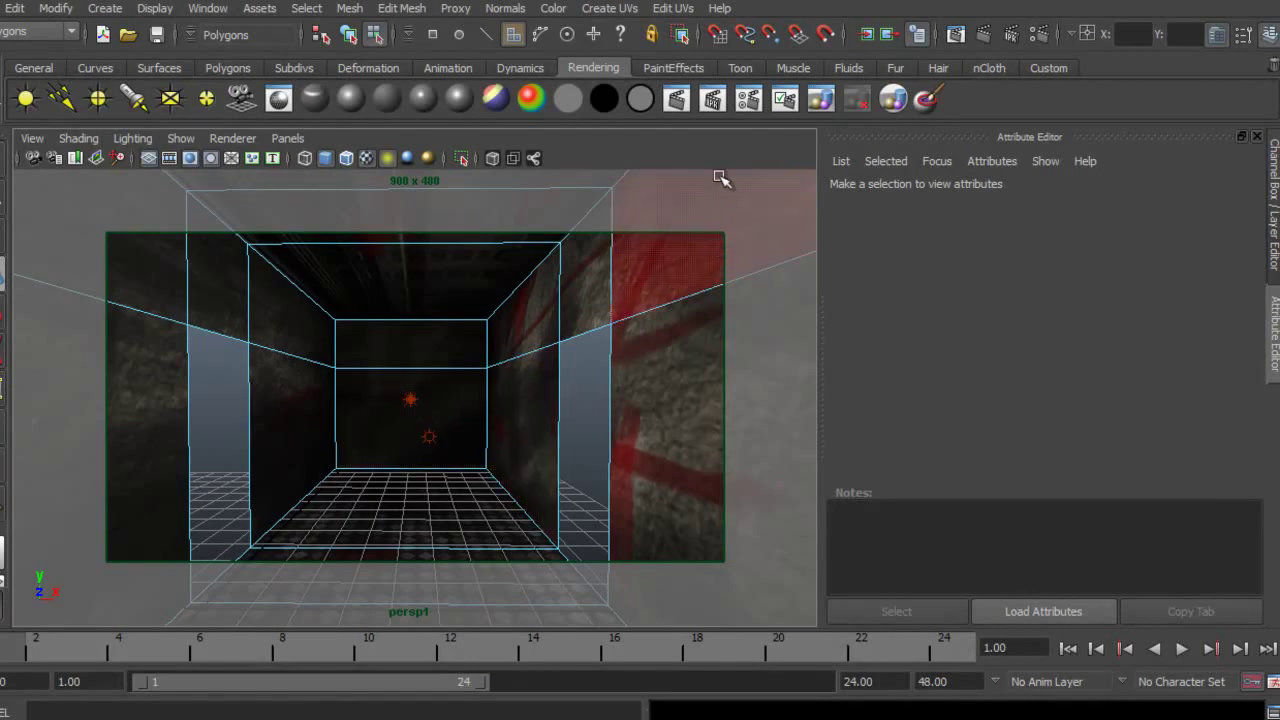
click(676, 98)
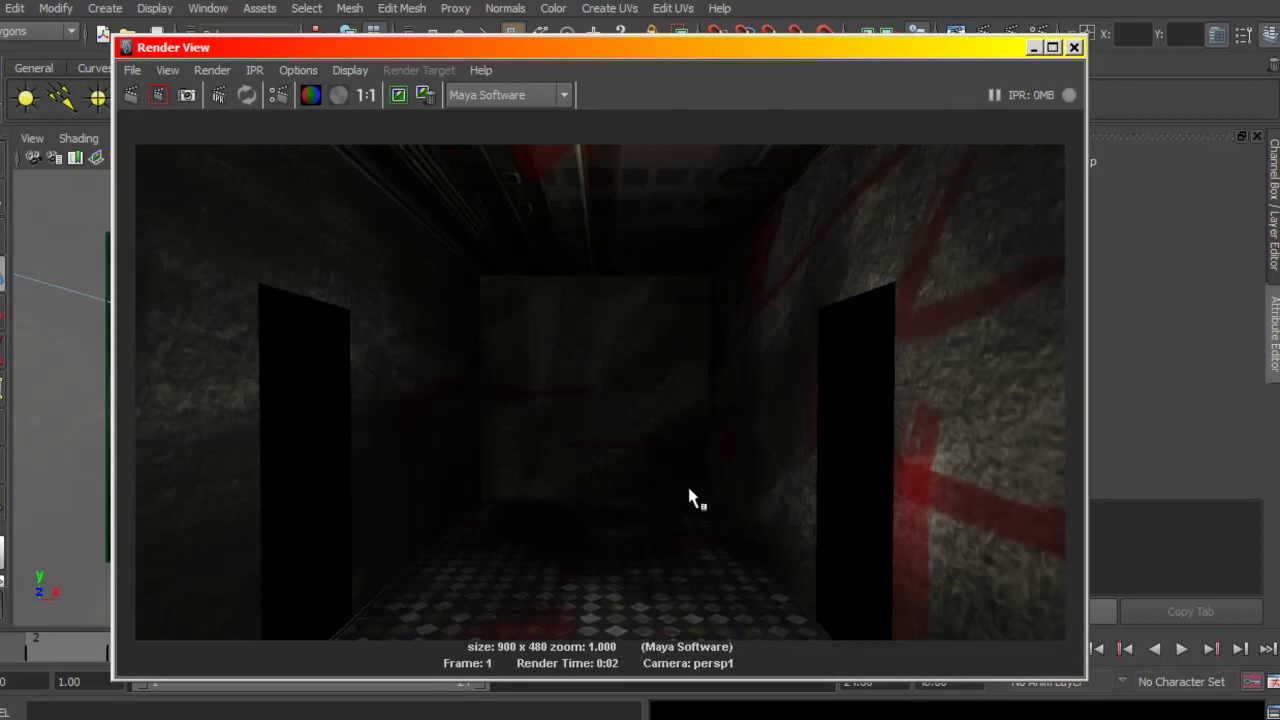
click(1073, 47)
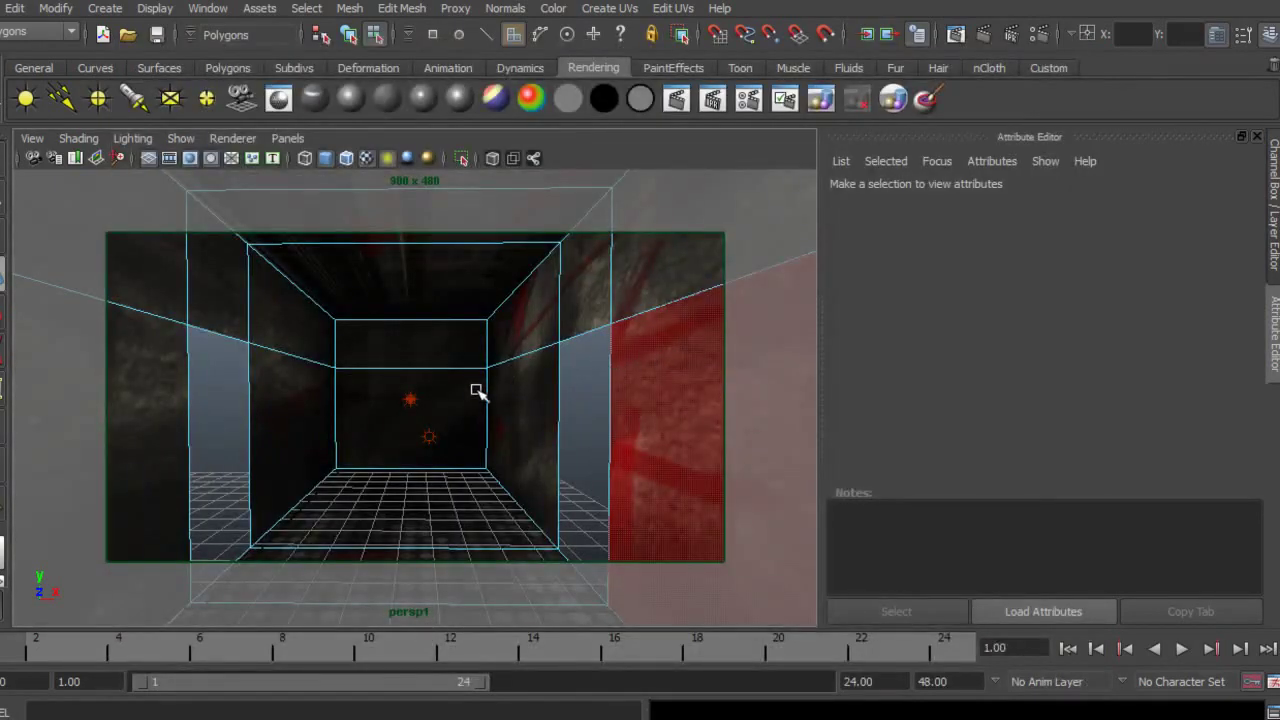
- Raise the camera and recentre its view down the corridor between the two doorways
alt+middle_drag(475, 390, 487, 389)
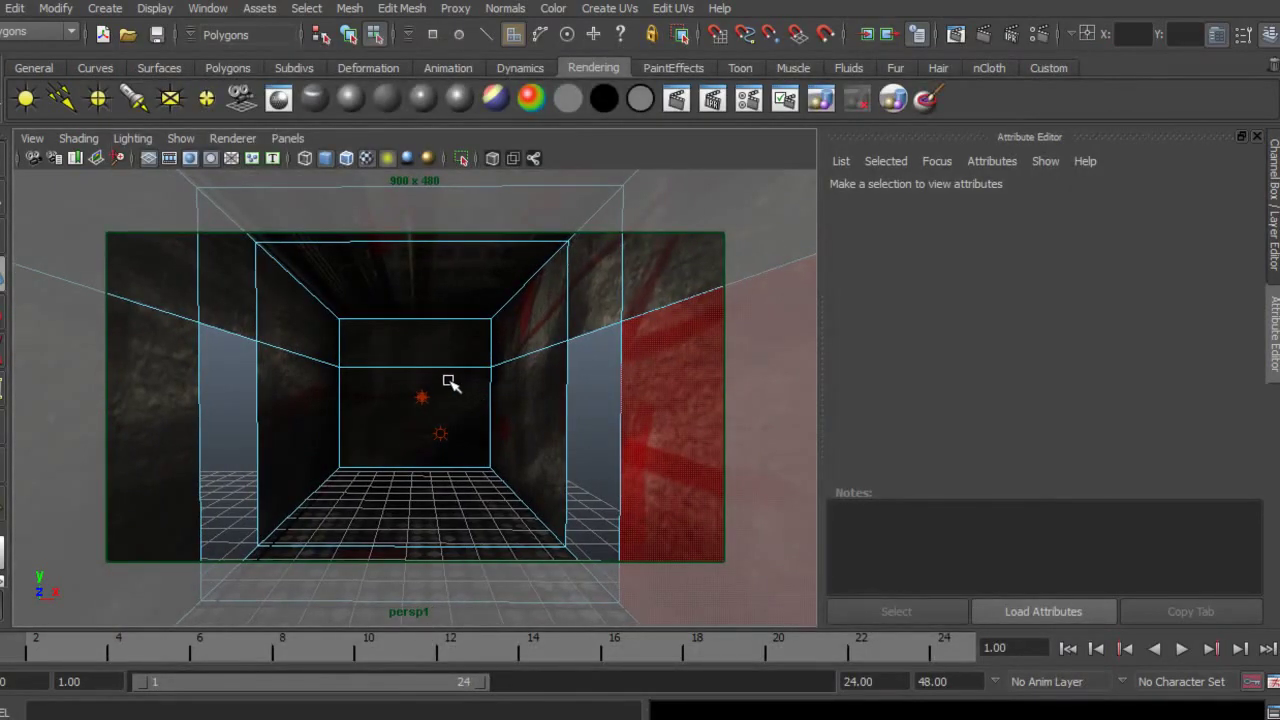
alt+drag(448, 380, 449, 423)
mouse_move(449, 423)
alt+middle_down()
mouse_move(456, 435)
mouse_move(454, 422)
alt+middle_up()
mouse_move(481, 471)
alt+mouse_down()
mouse_move(486, 446)
mouse_move(476, 471)
alt+mouse_up()
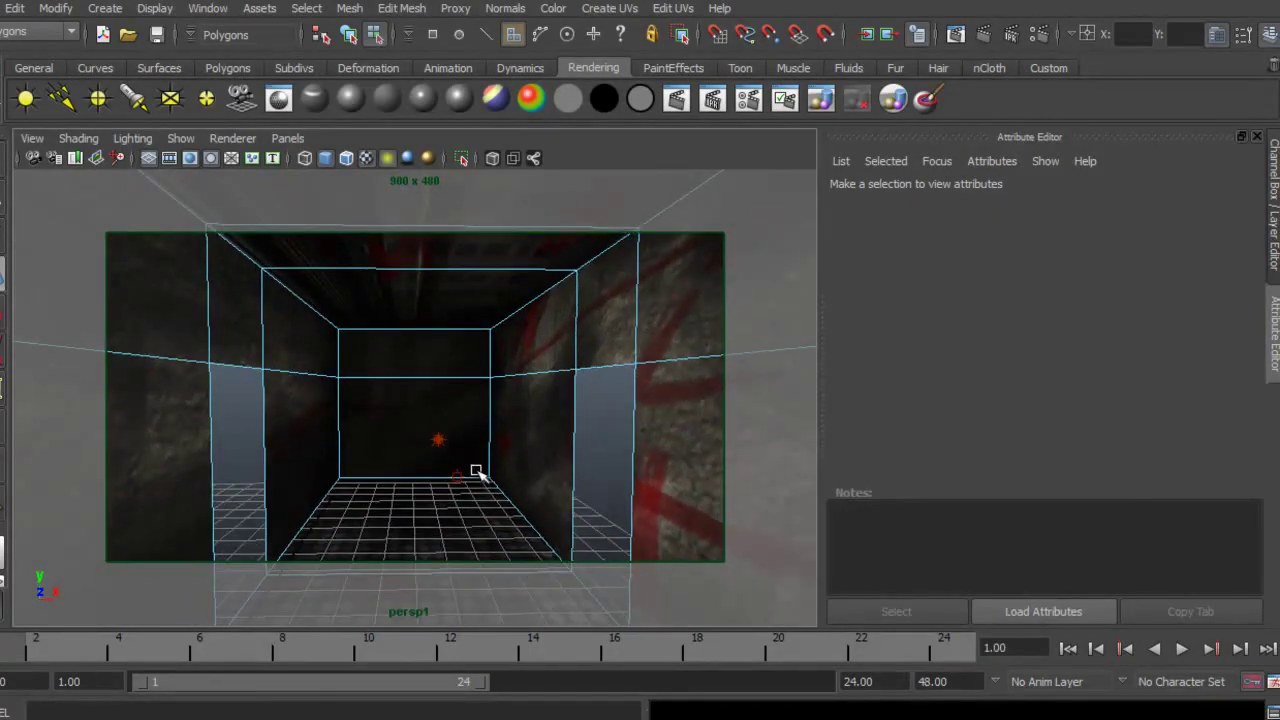